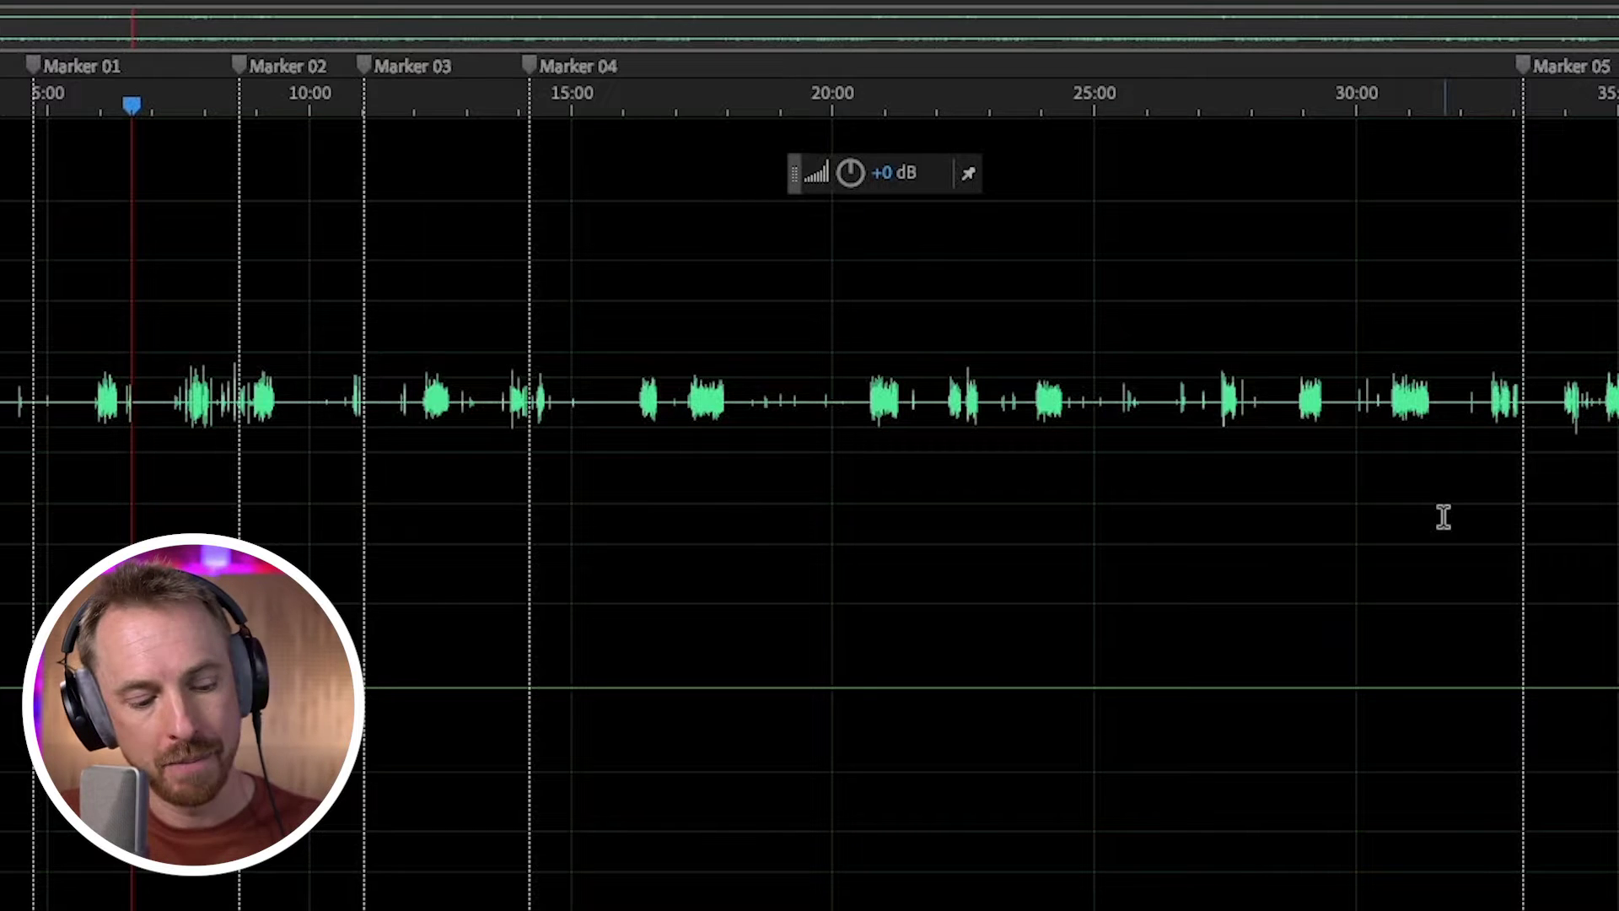
- Drop Marker 06 at the playhead near 38:00
key(m)
click(1304, 106)
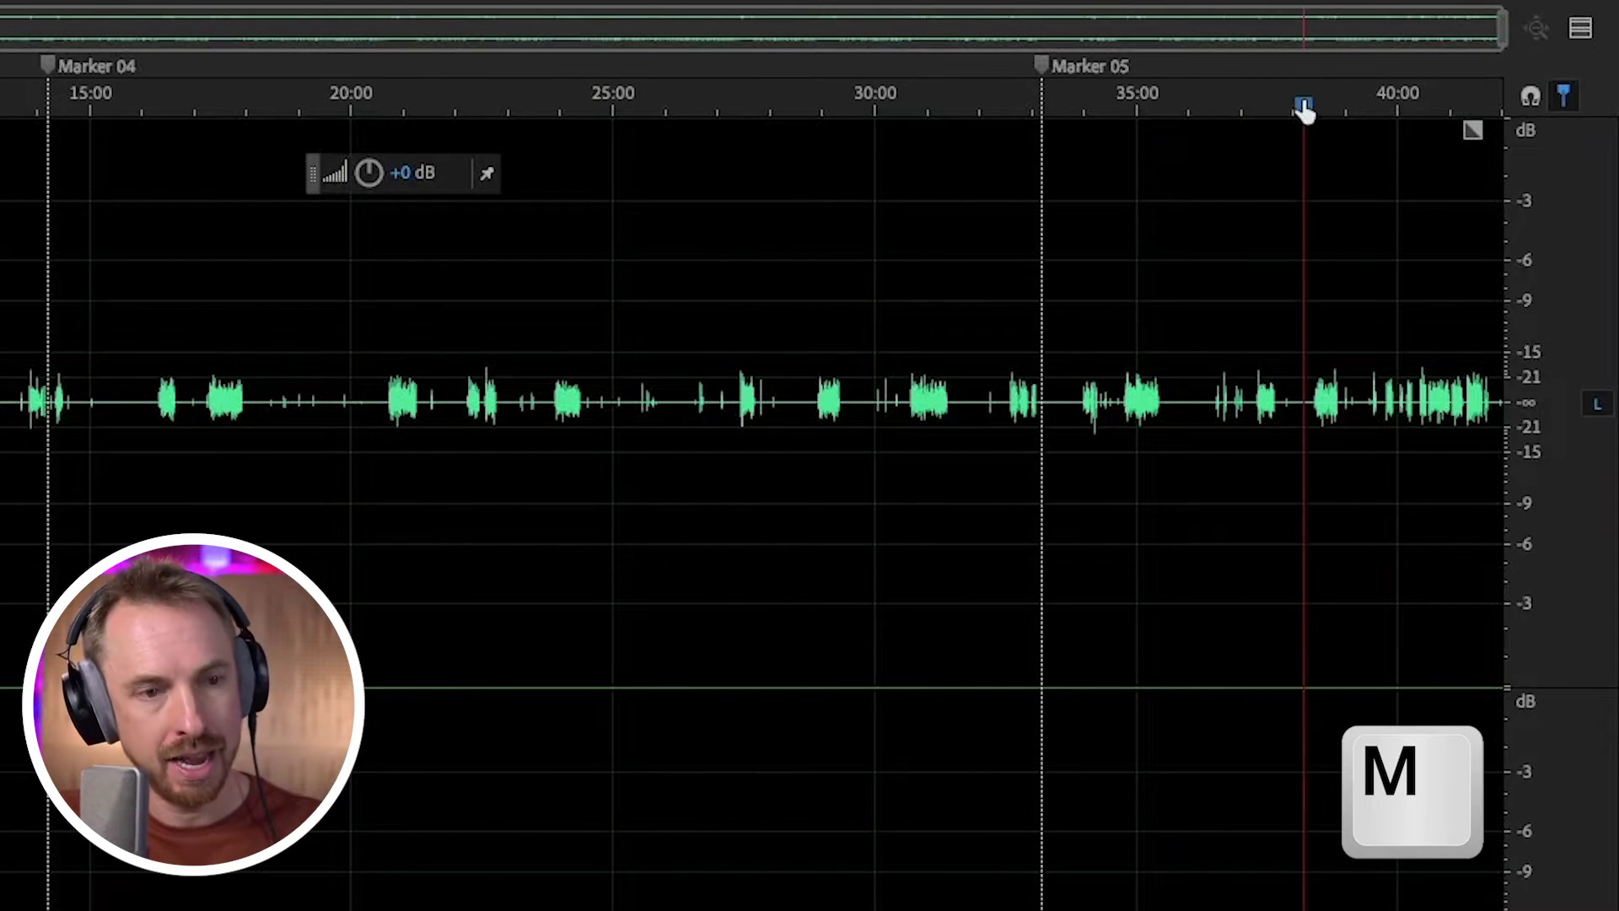
key(m)
click(1275, 161)
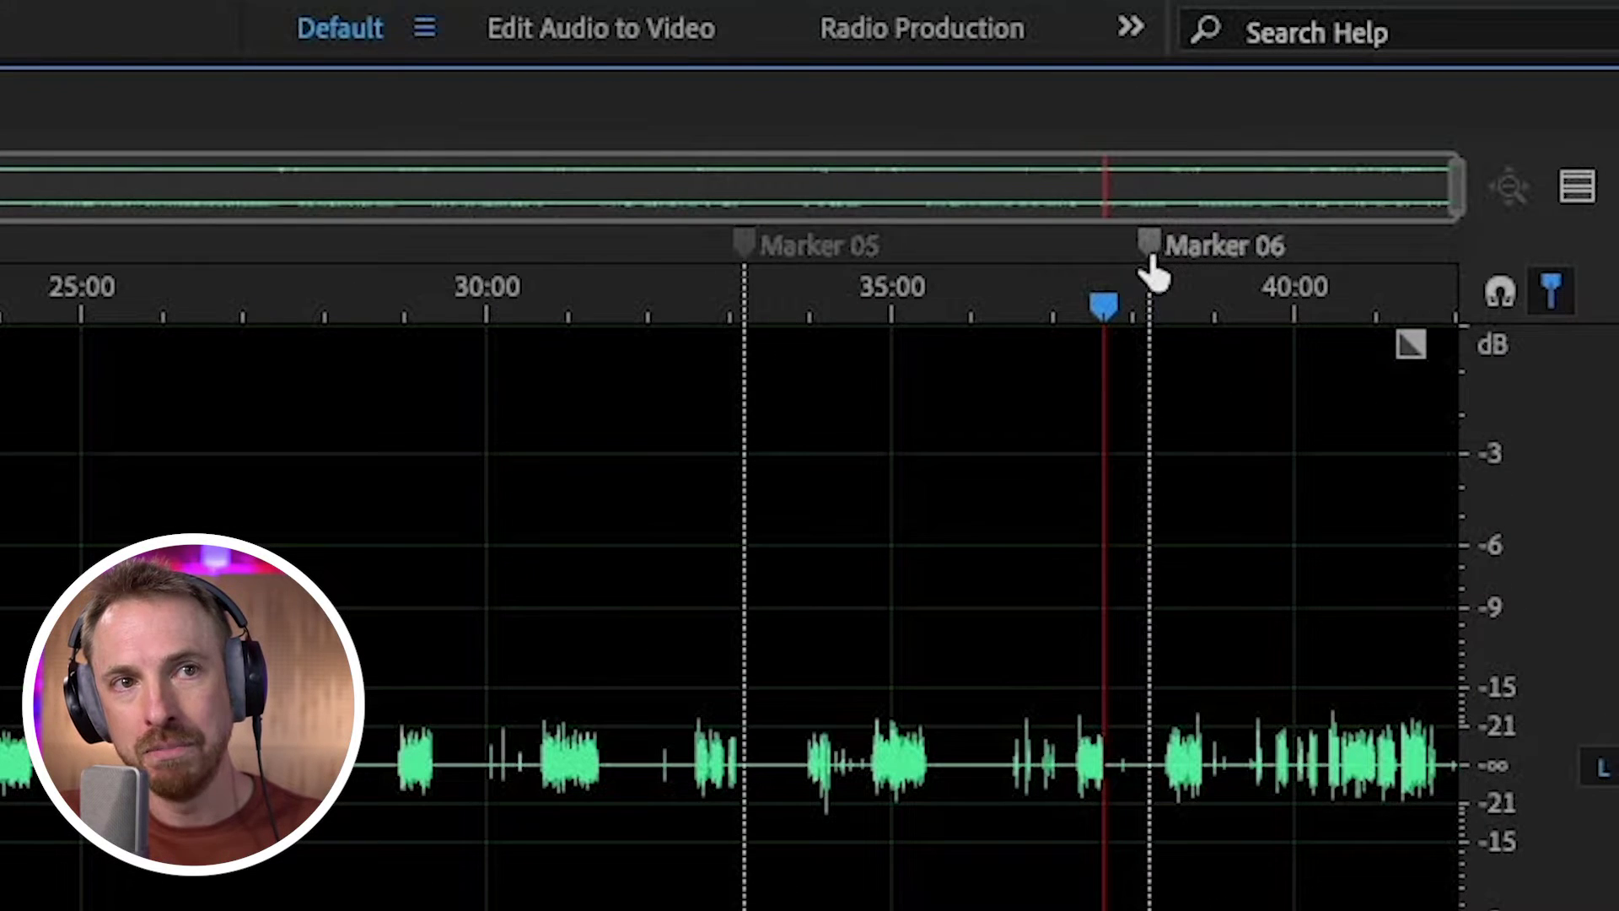
- Zoom in and drag Marker 06 to about 38:22
mouse_move(1303, 75)
mouse_down()
mouse_move(1285, 78)
mouse_move(1309, 82)
mouse_up()
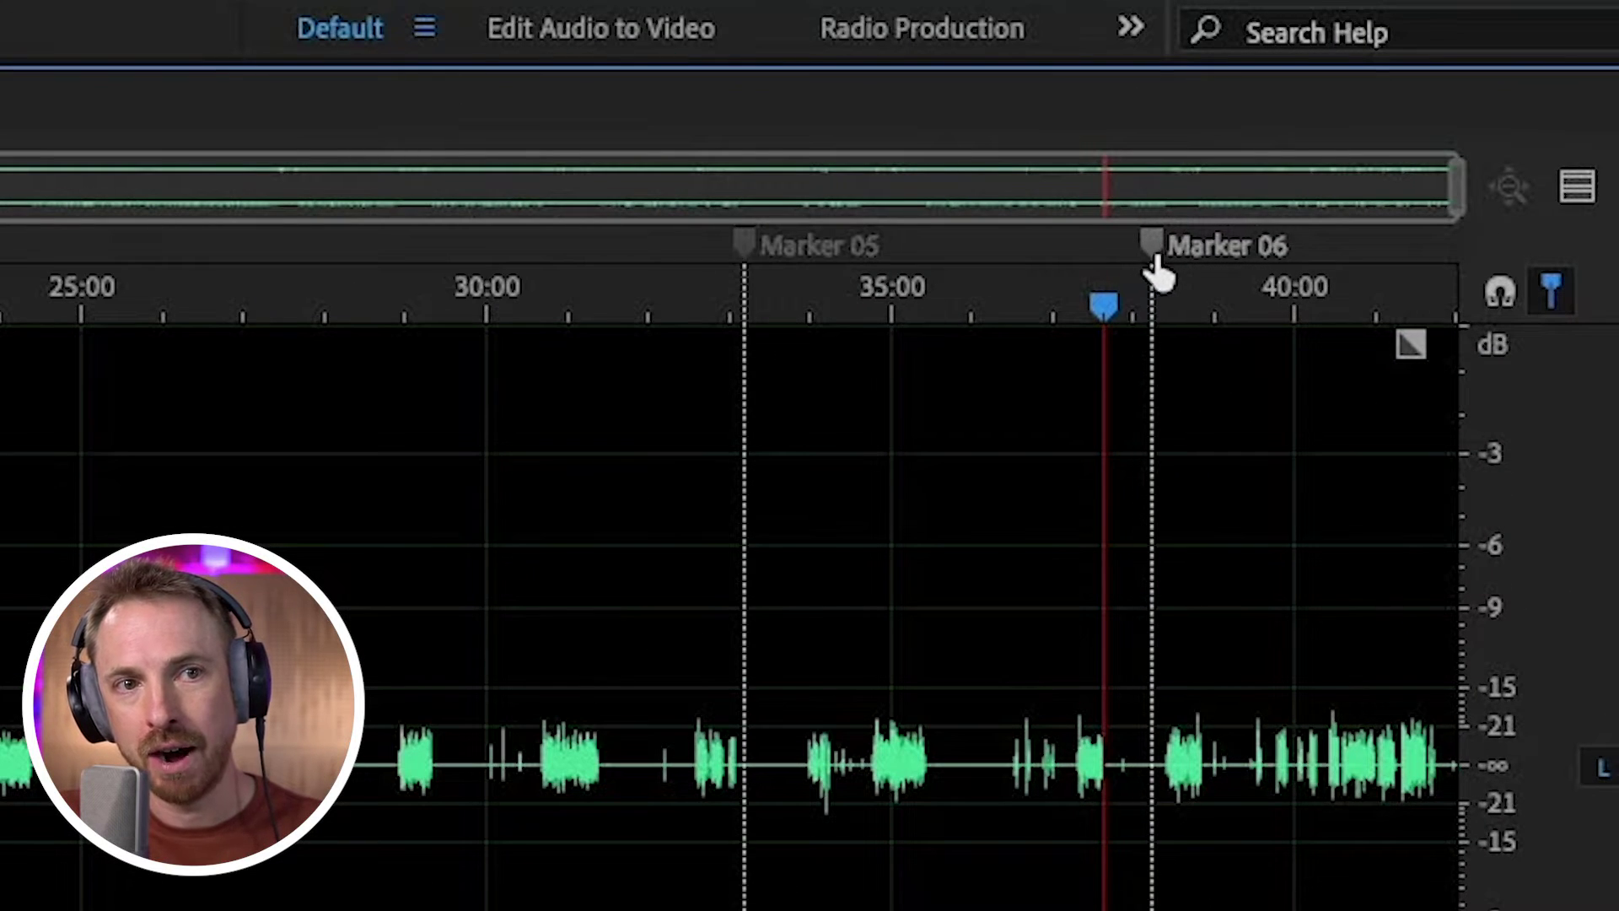
drag(1158, 272, 1162, 266)
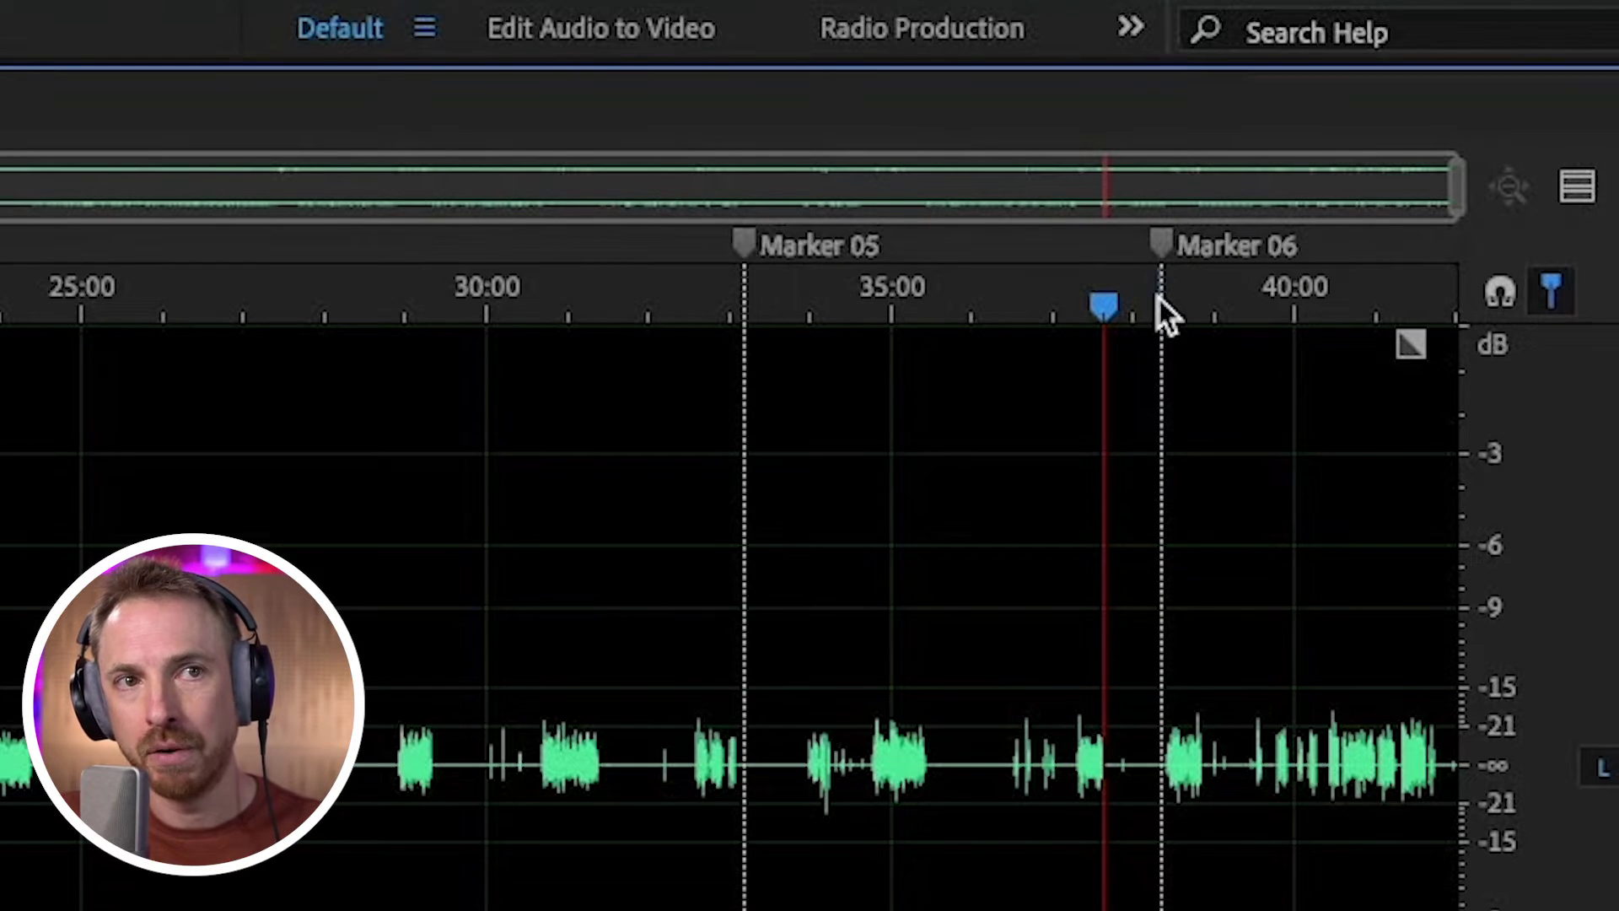
scroll(1157, 292, up, 10)
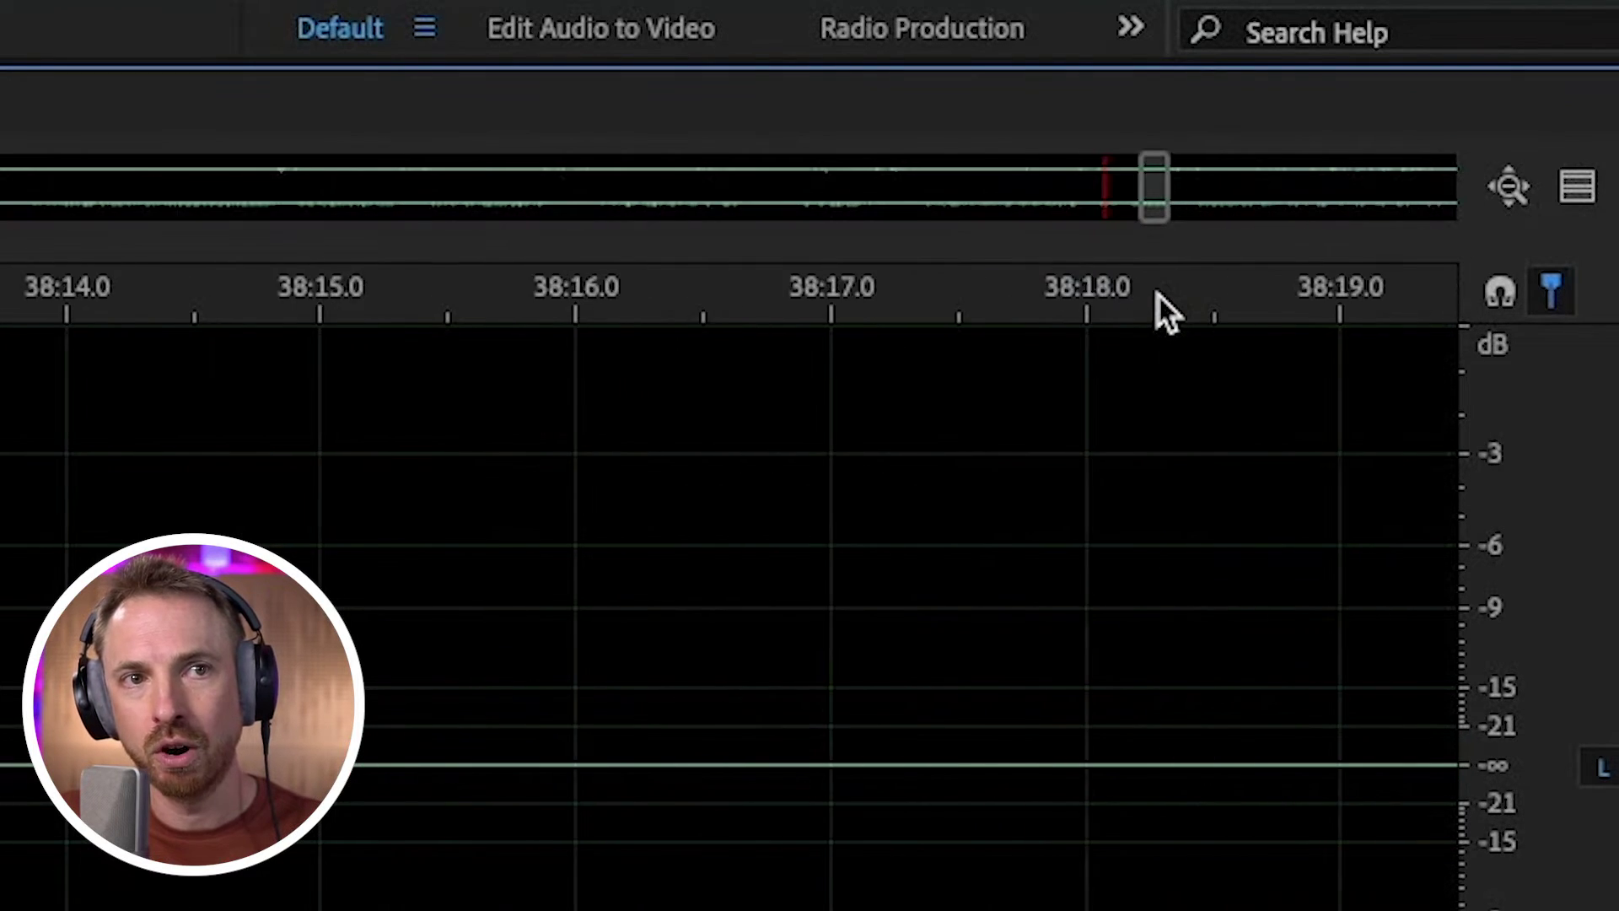
scroll(1157, 292, down, 3)
scroll(1157, 292, down, 4)
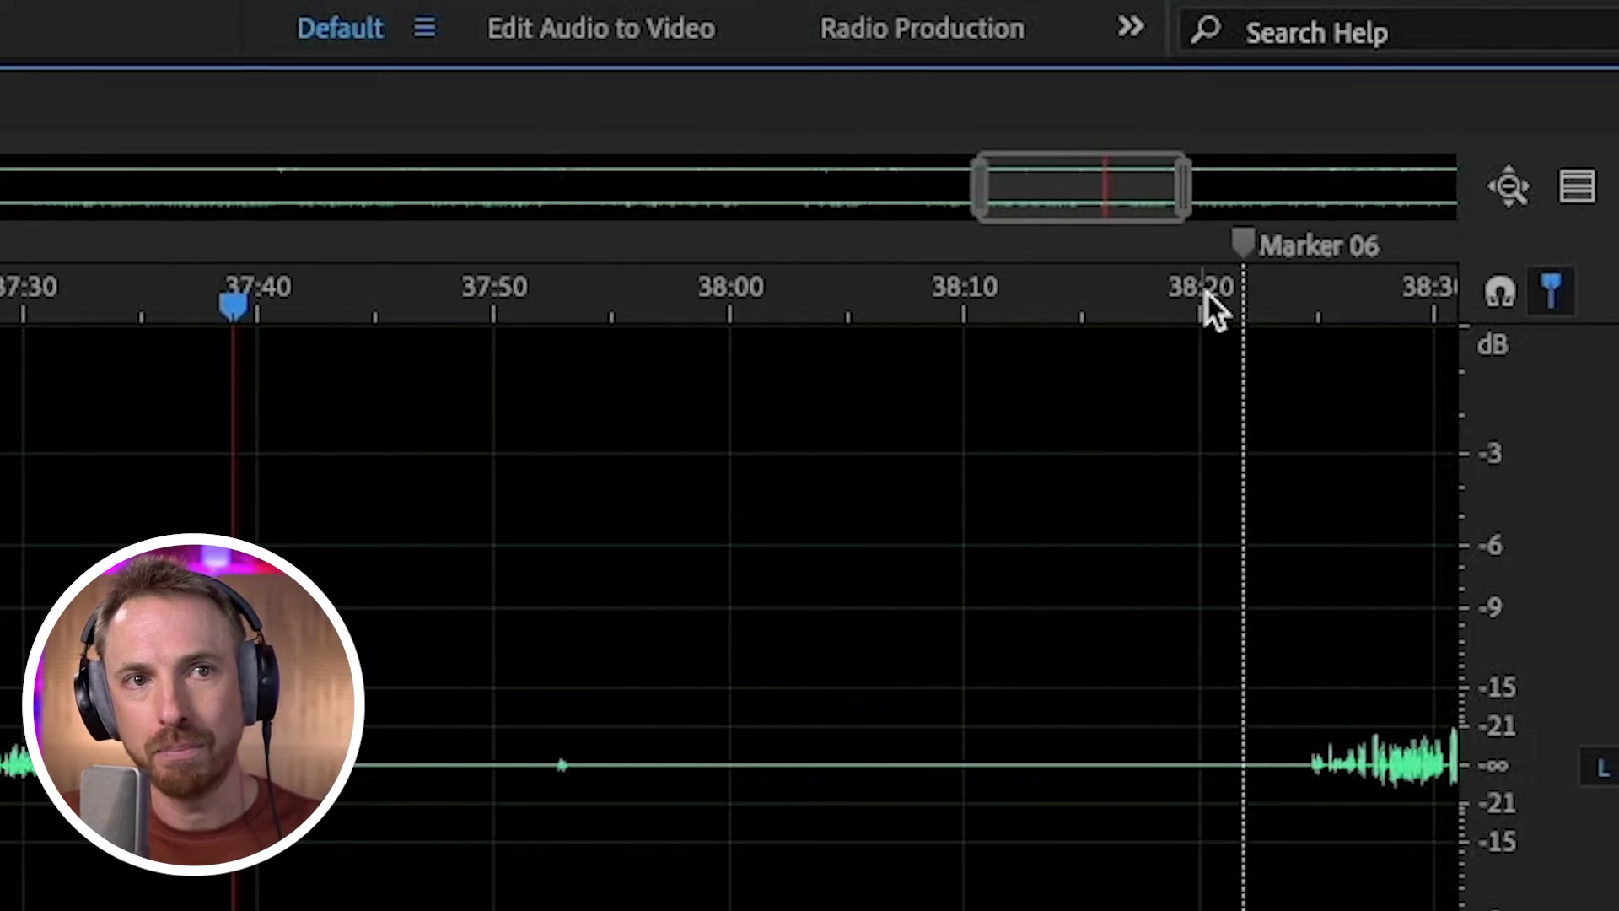
scroll(1243, 299, up, 4)
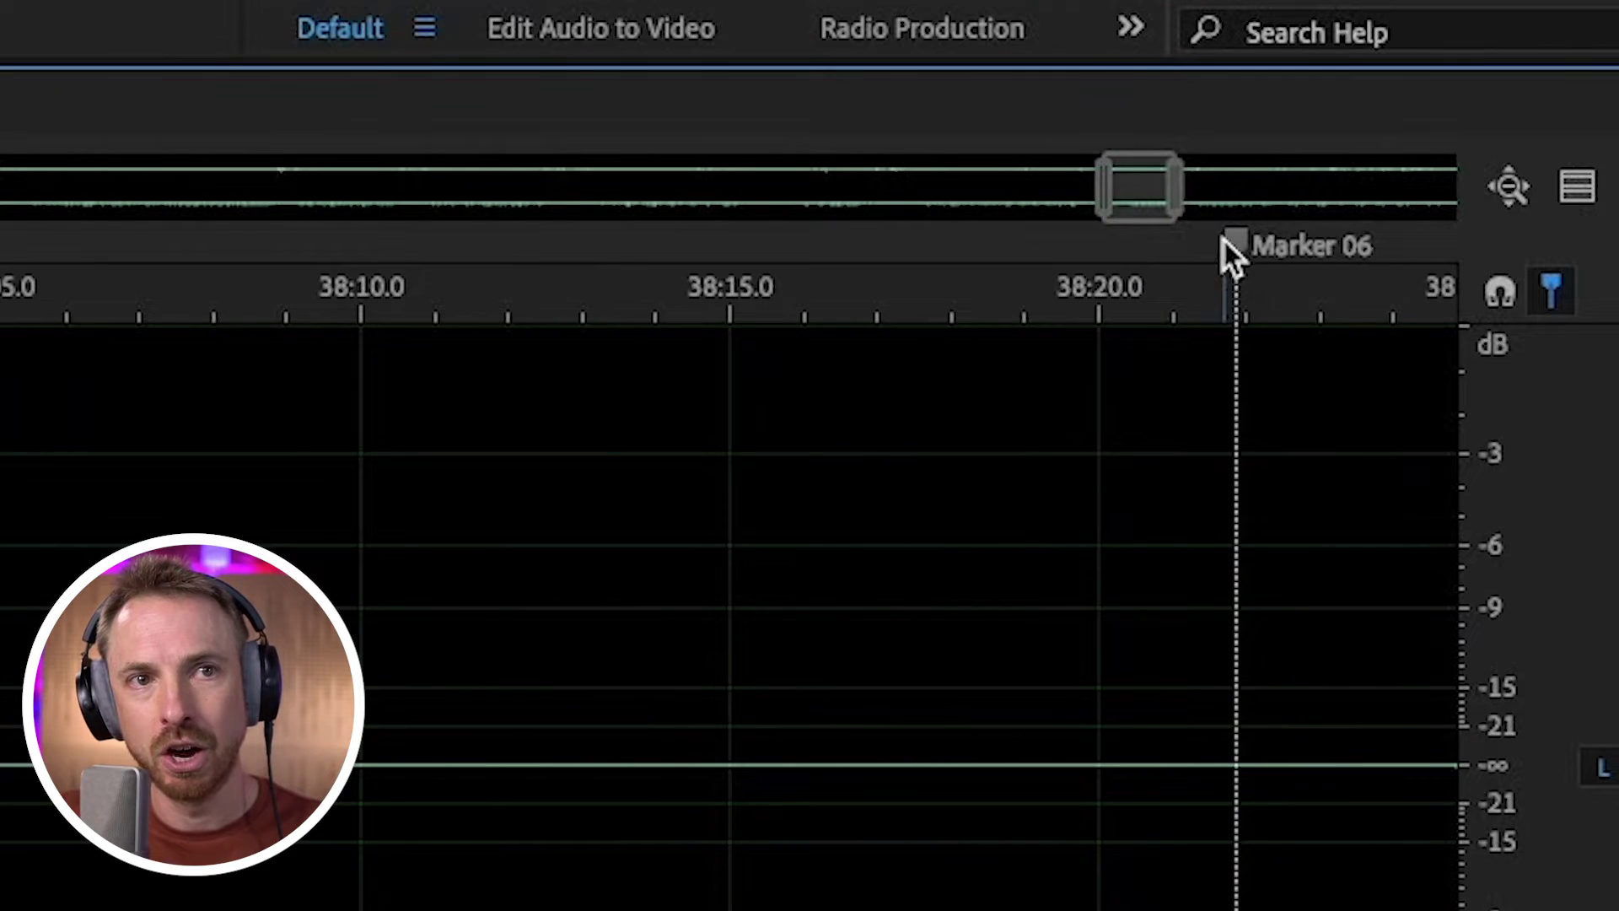
drag(1243, 249, 1315, 252)
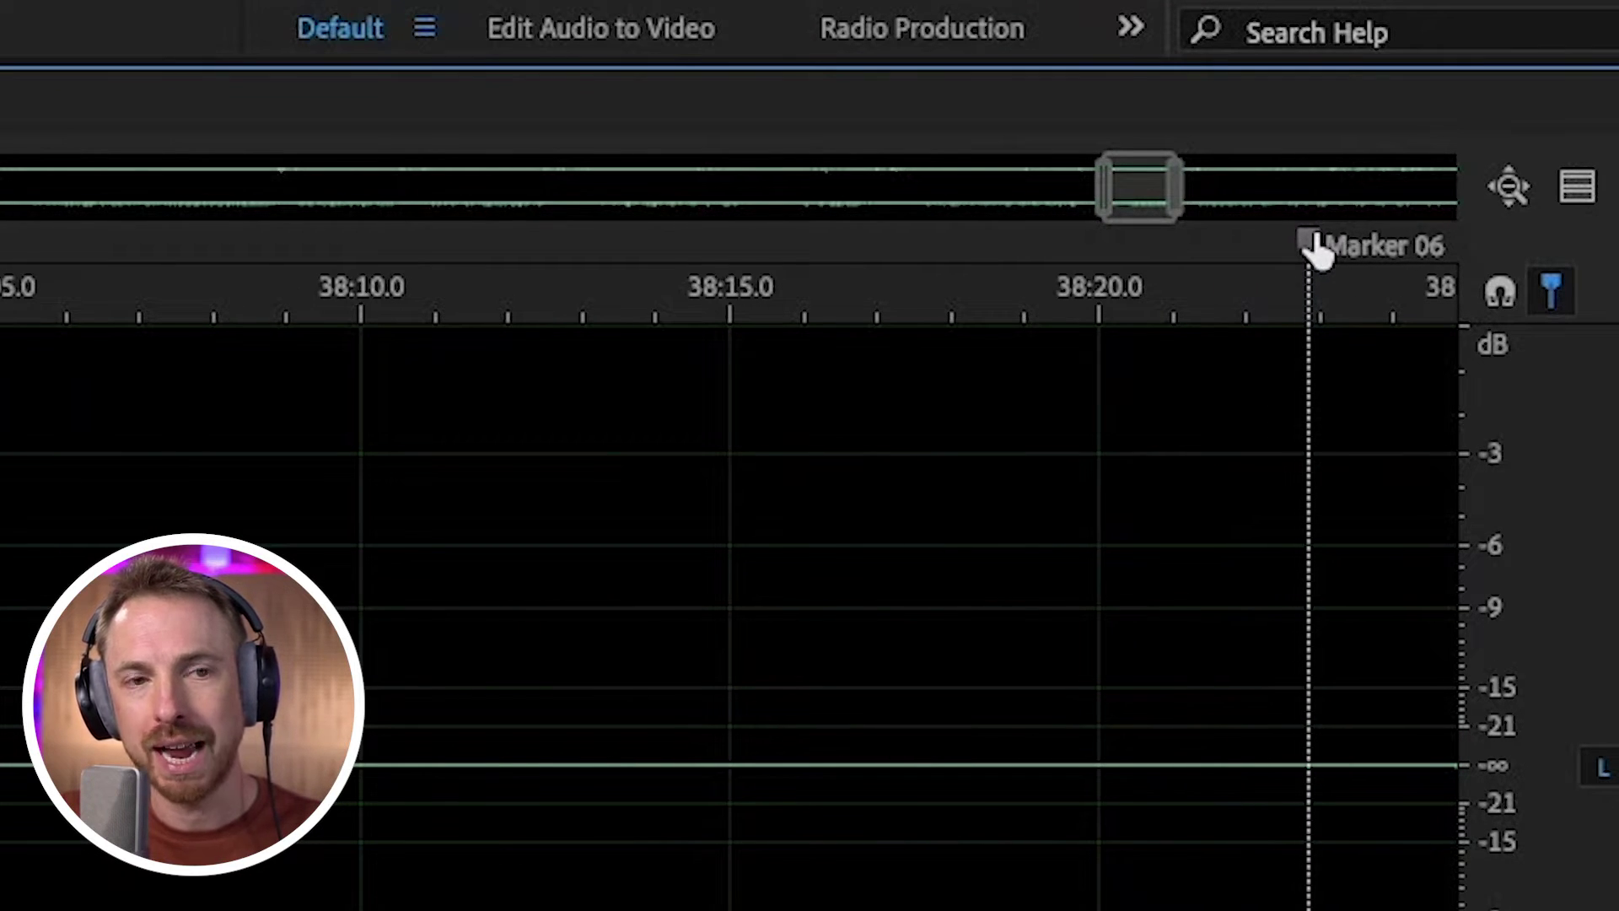
scroll(1267, 290, down, 2)
scroll(1266, 291, up, 10)
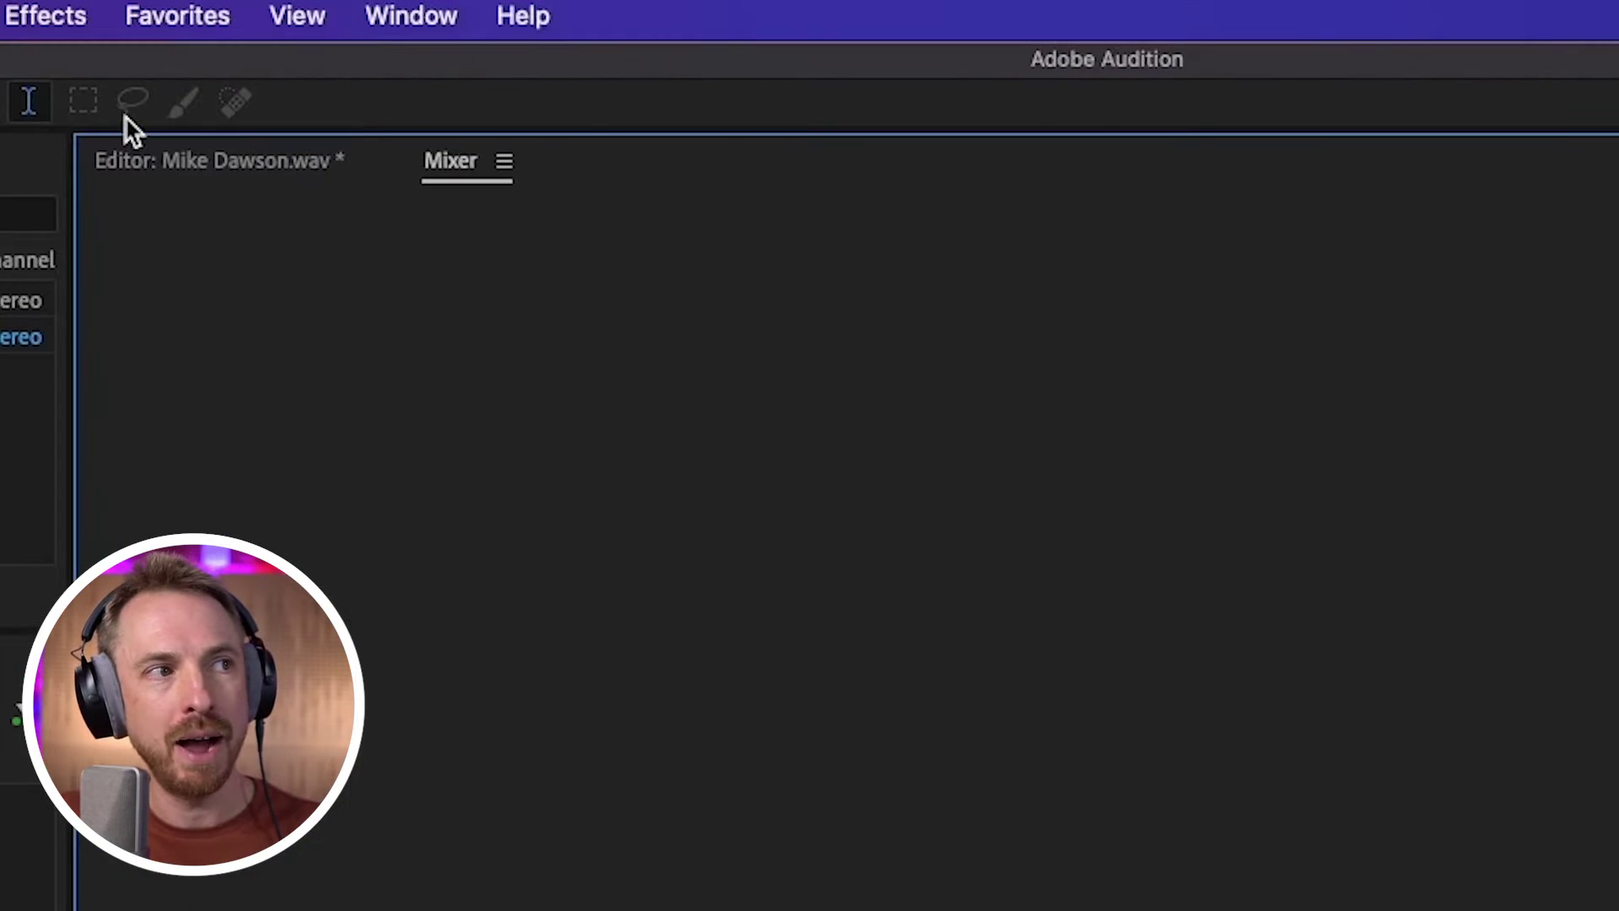
- Create a multitrack session named 'Mike Podcast' at 44100 Hz, 32-bit float, stereo
click(138, 145)
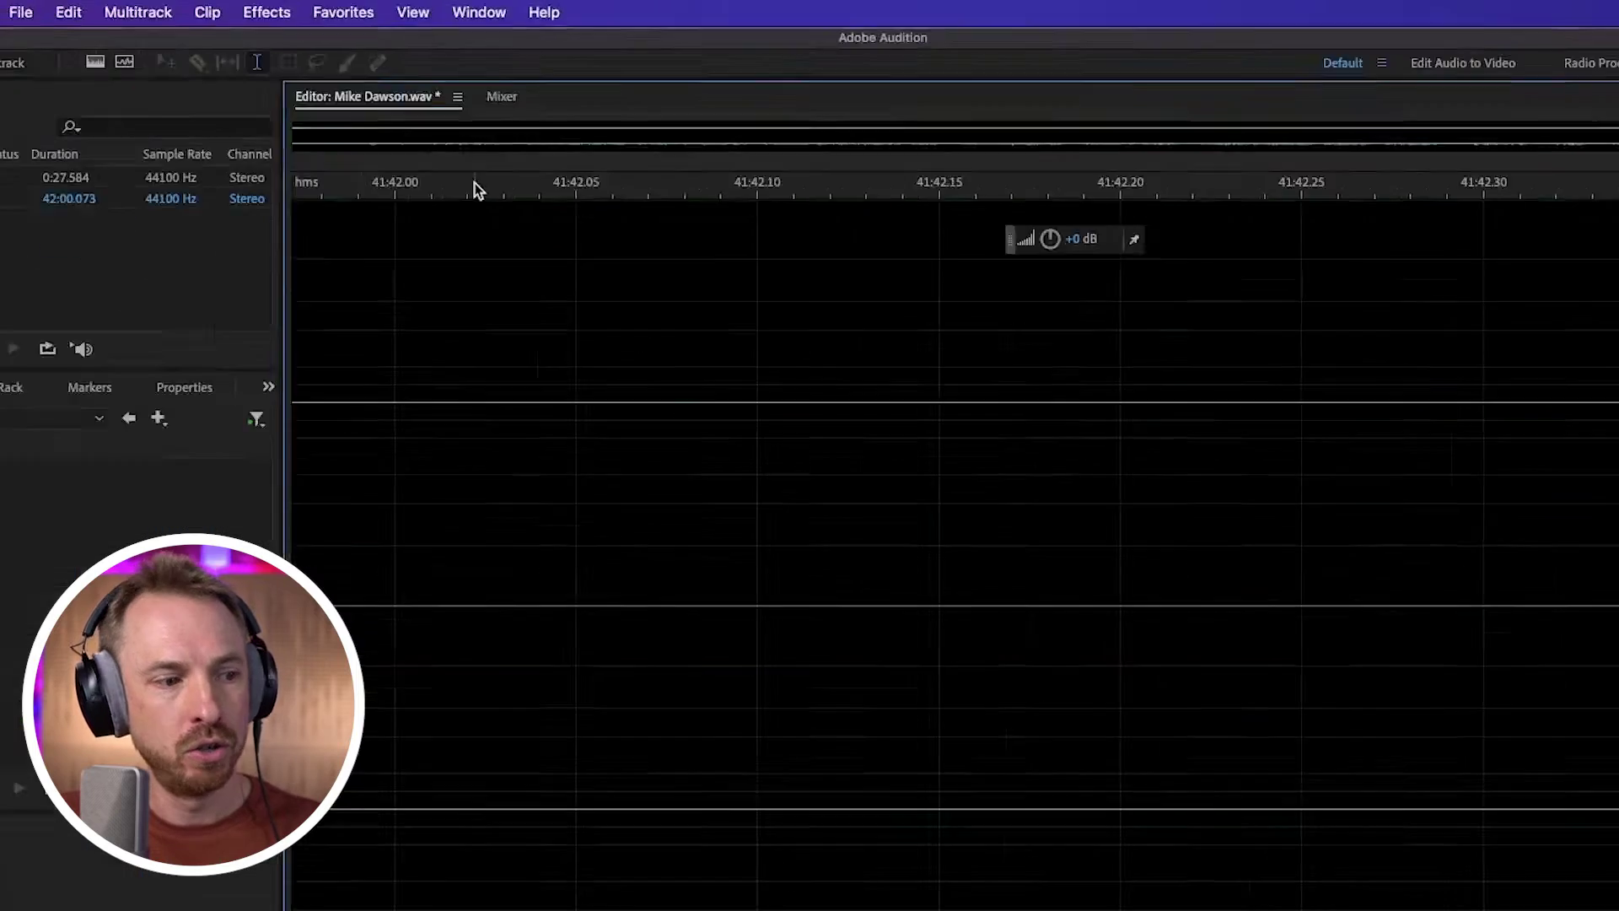
scroll(498, 145, down, 15)
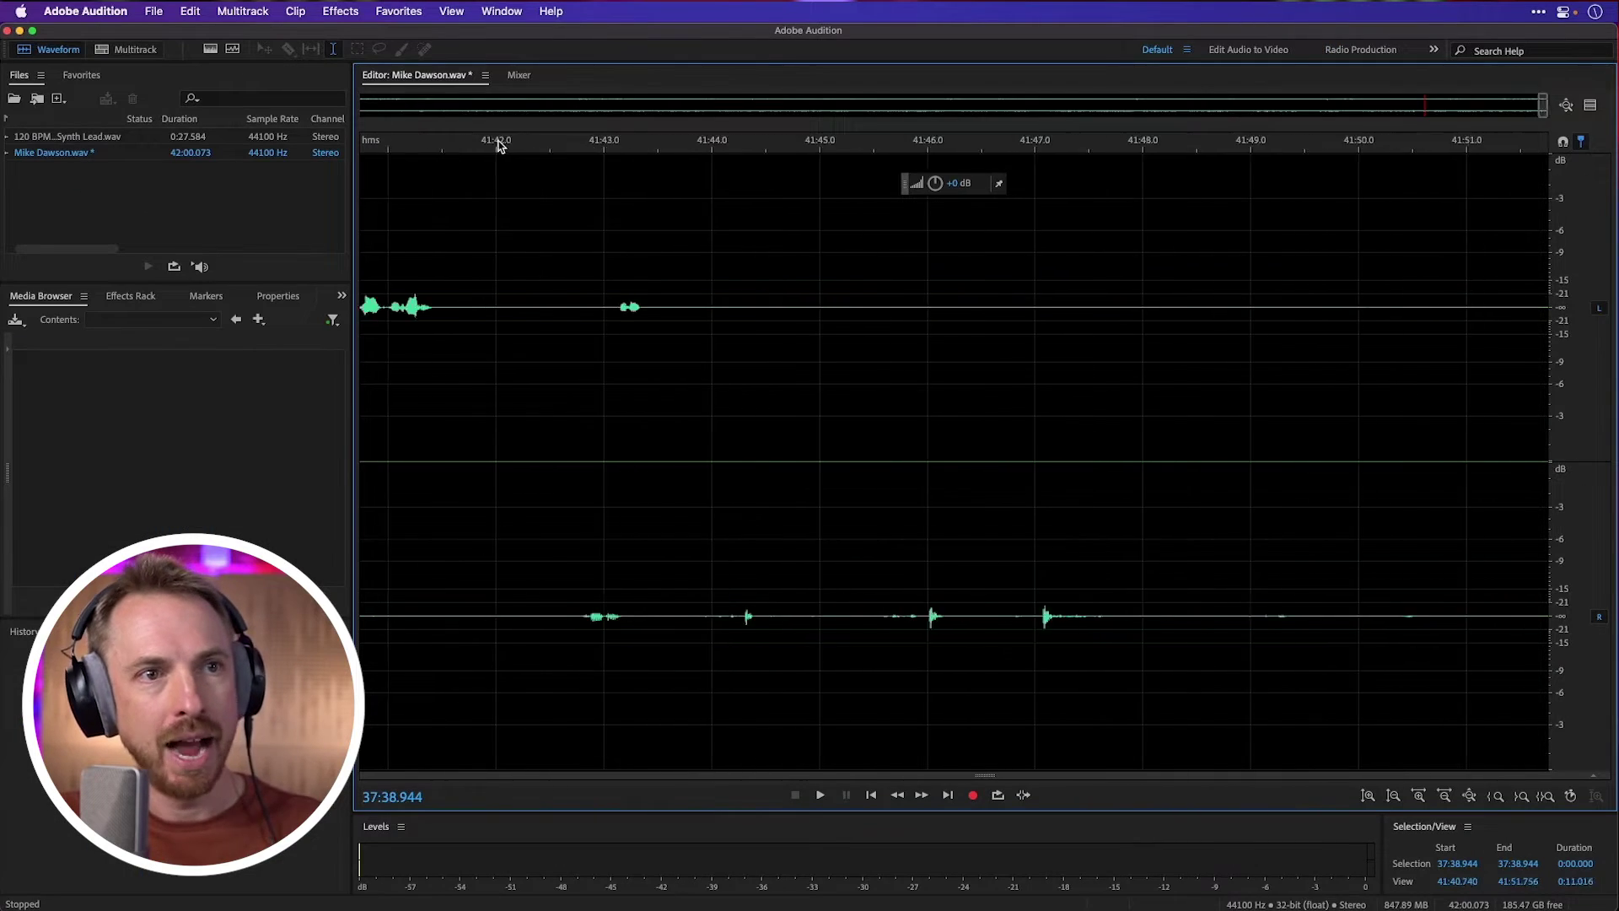
scroll(497, 145, down, 10)
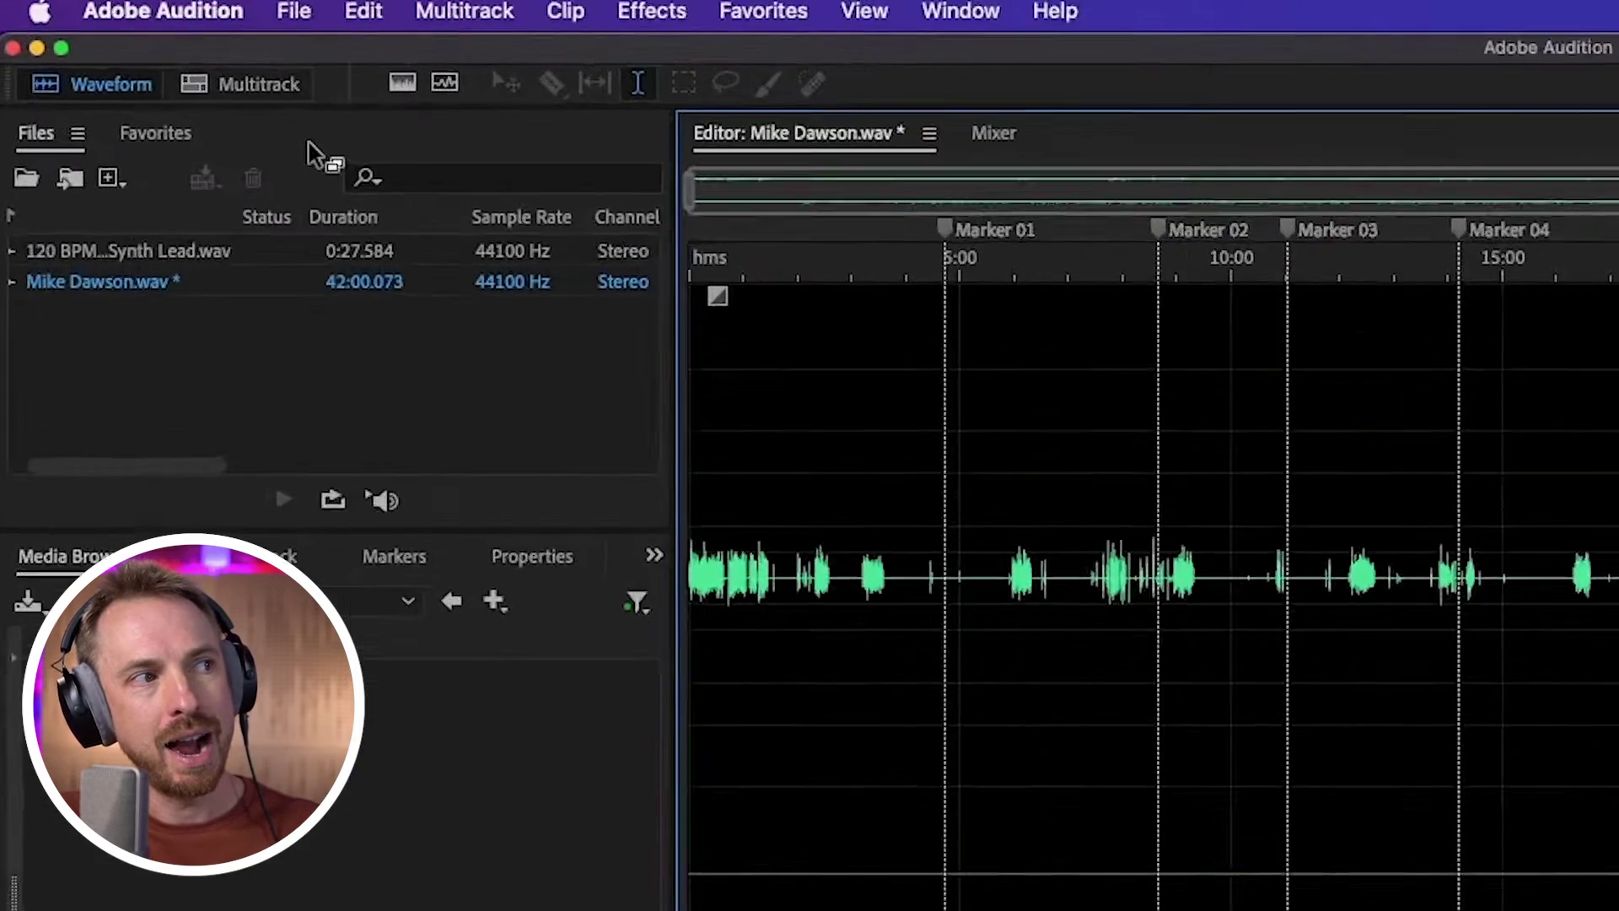
click(135, 49)
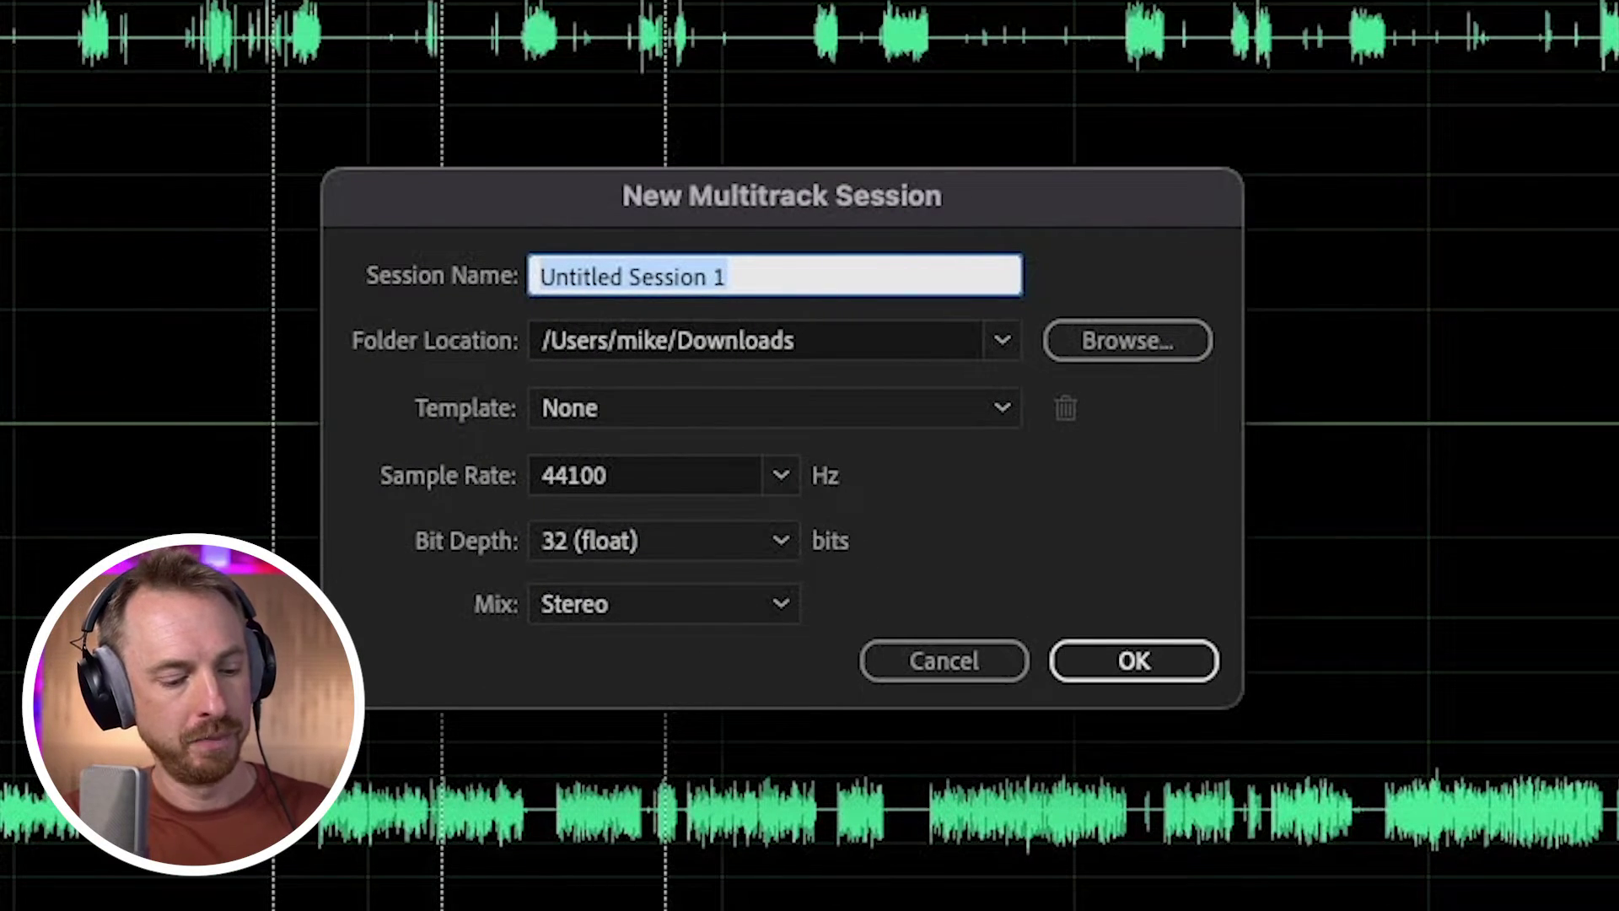
text(Mike Podcast)
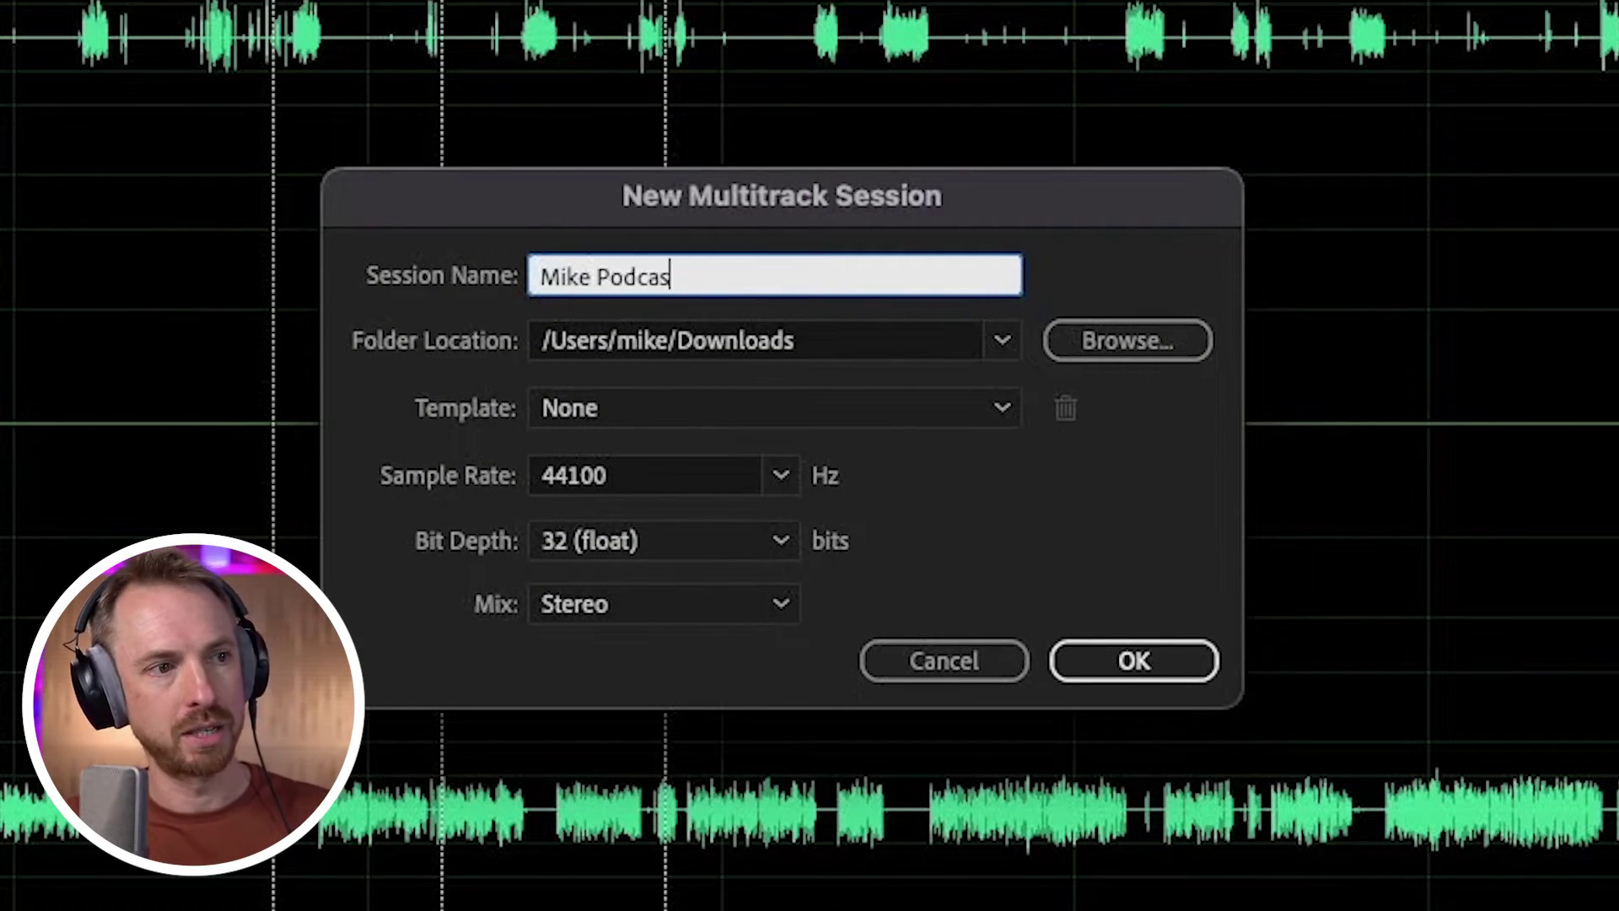
key(Return)
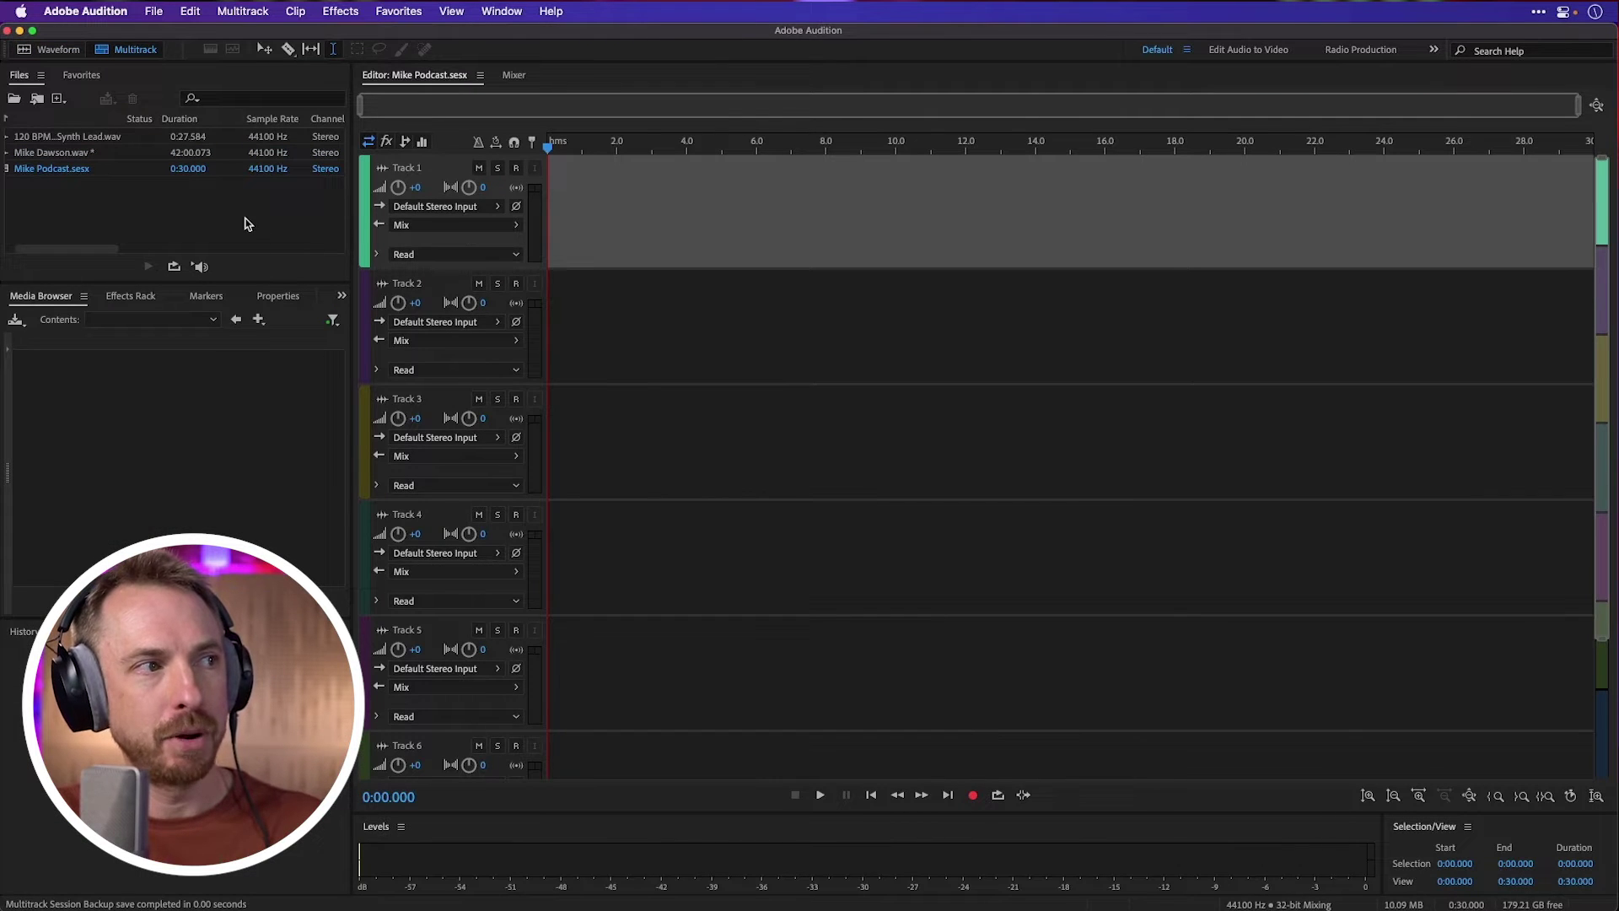
- Place the recording's Left channel on Track 1 and its Right channel on Track 2
scroll(118, 253, left, 2)
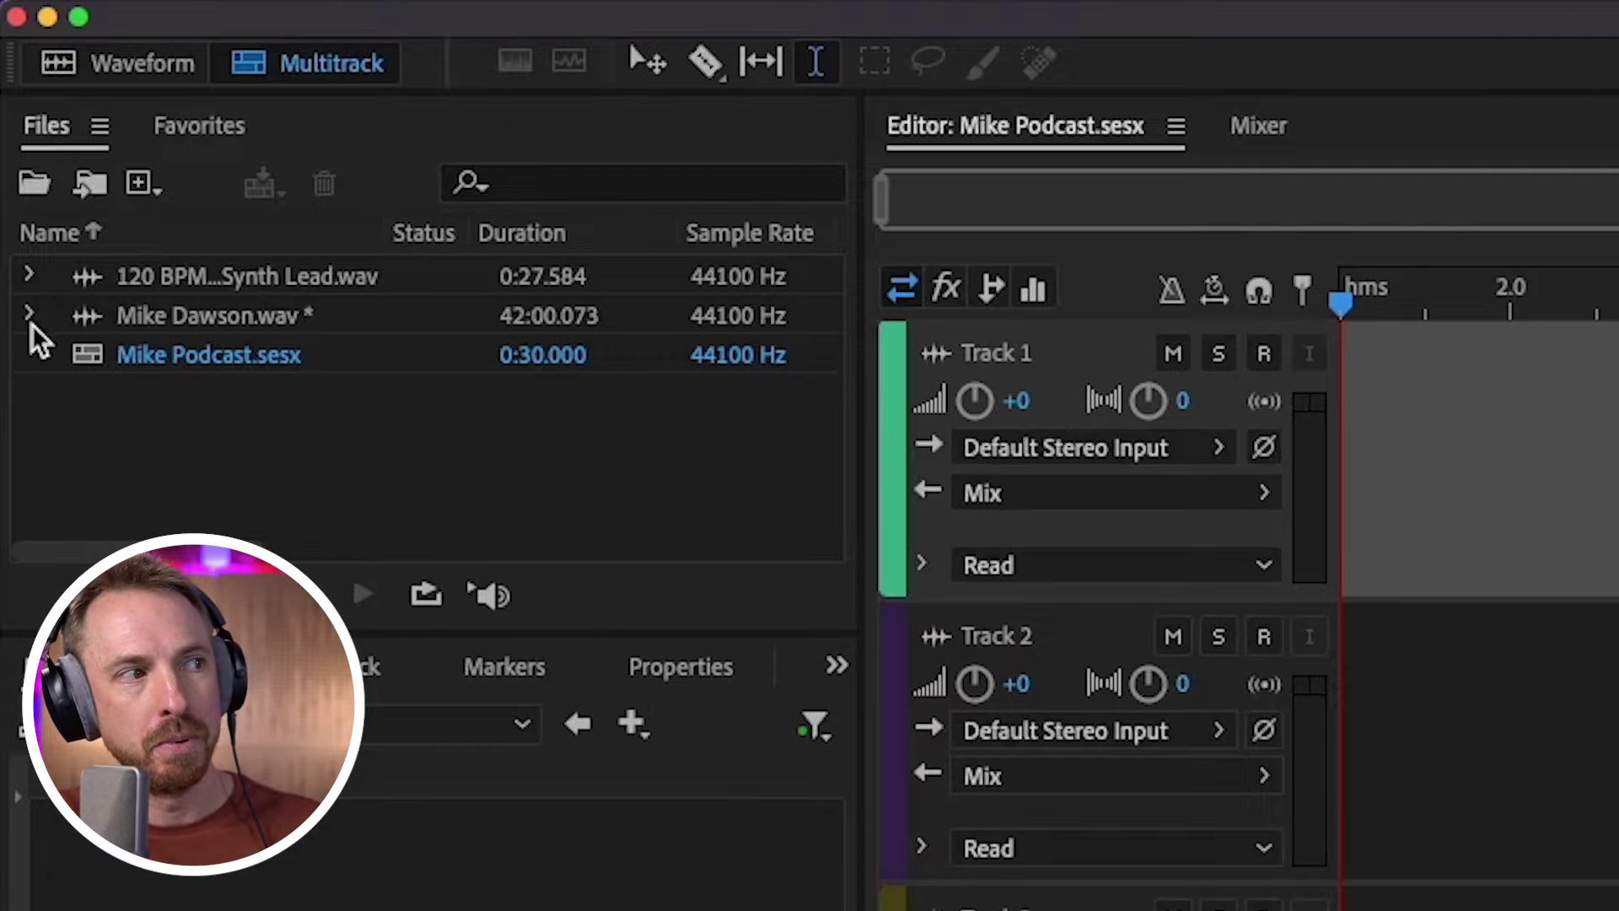
click(29, 314)
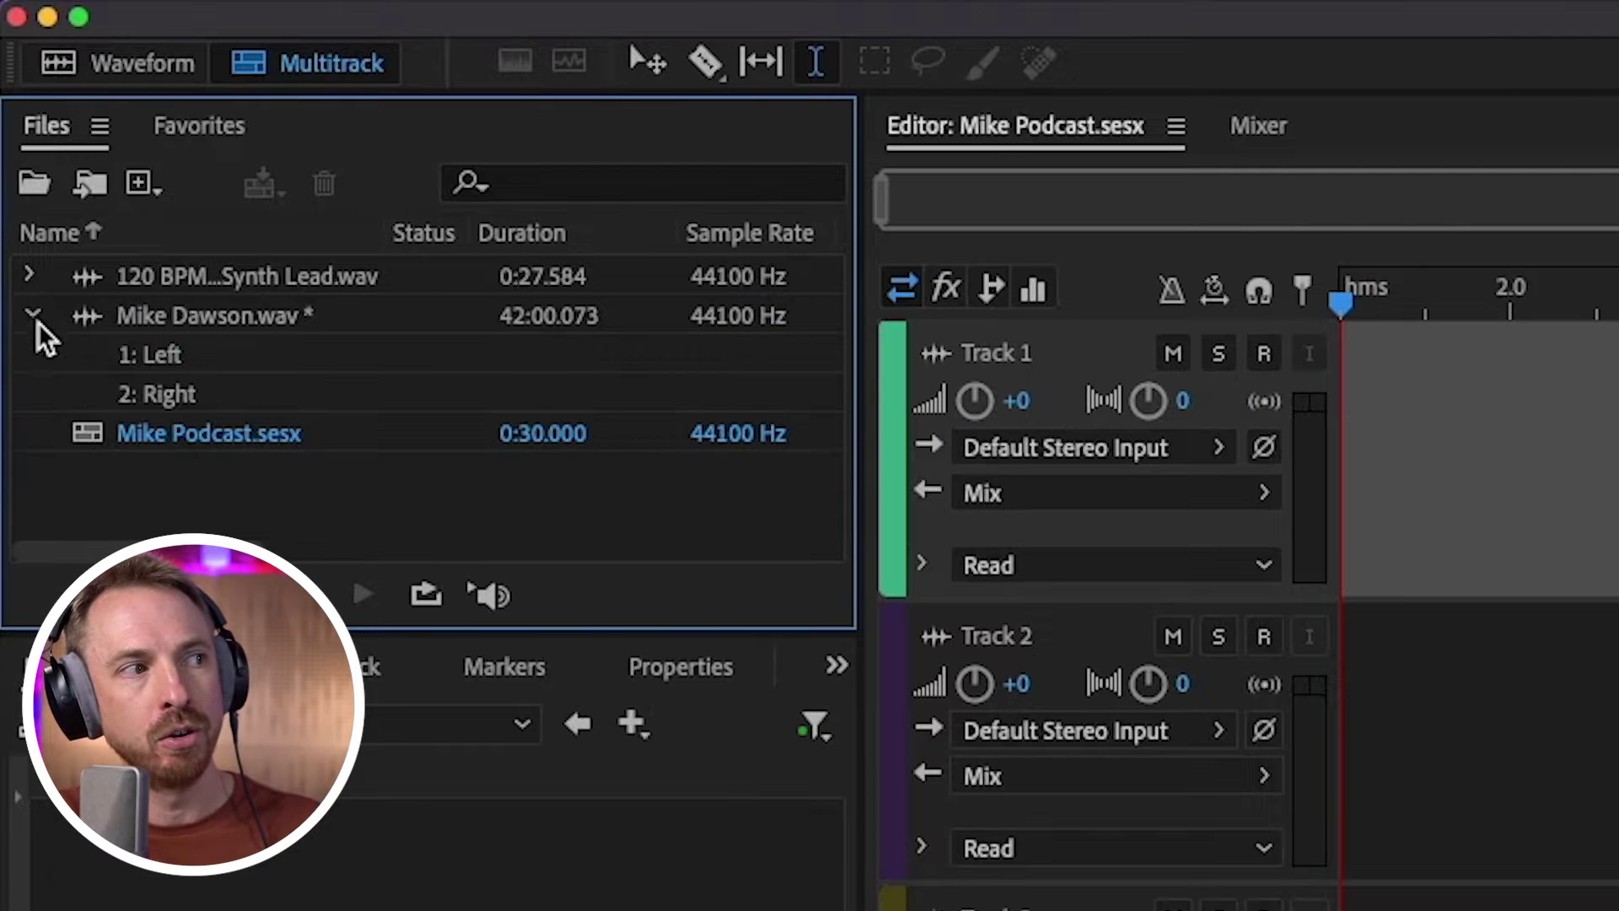
drag(145, 360, 1147, 506)
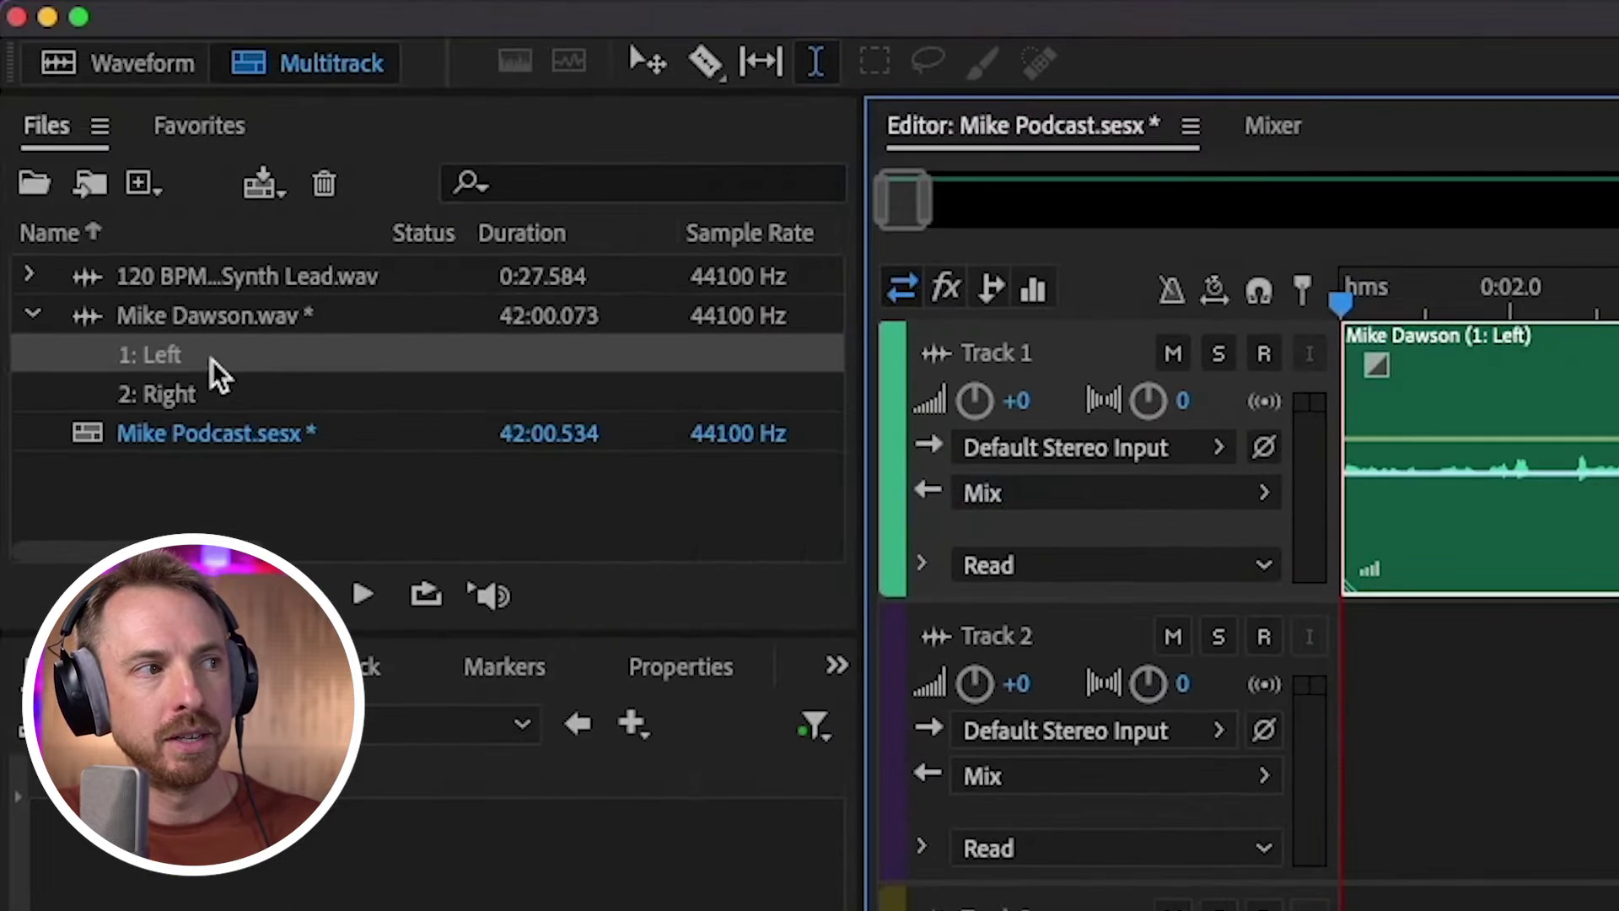
drag(210, 397, 1222, 789)
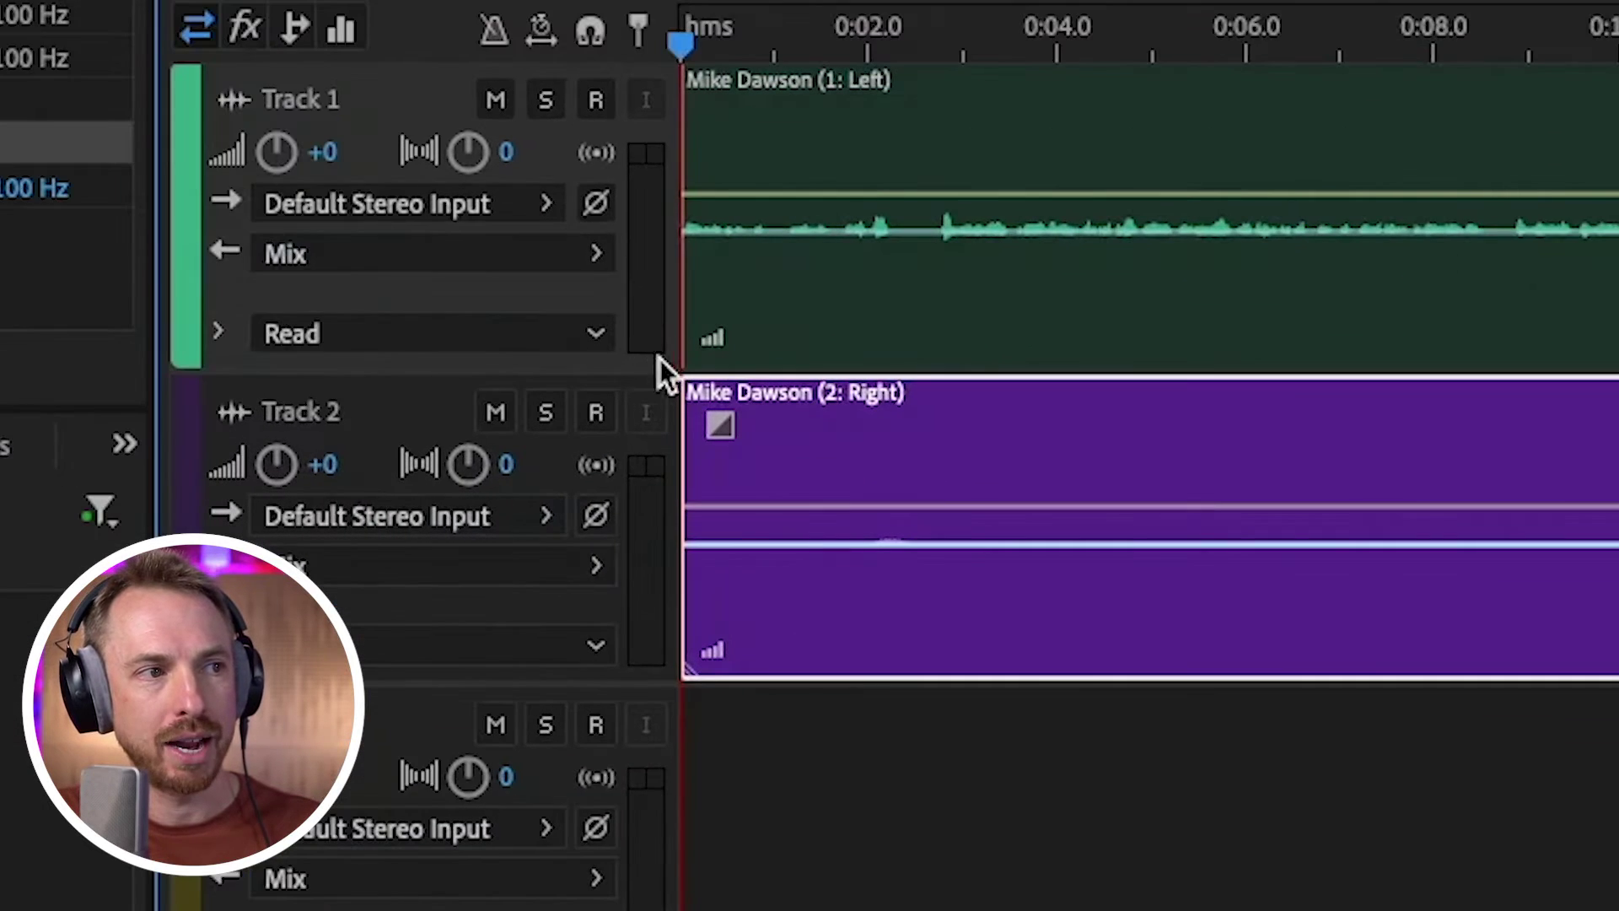
- Deselect the clips and make both tracks taller
click(914, 860)
key(shift+e)
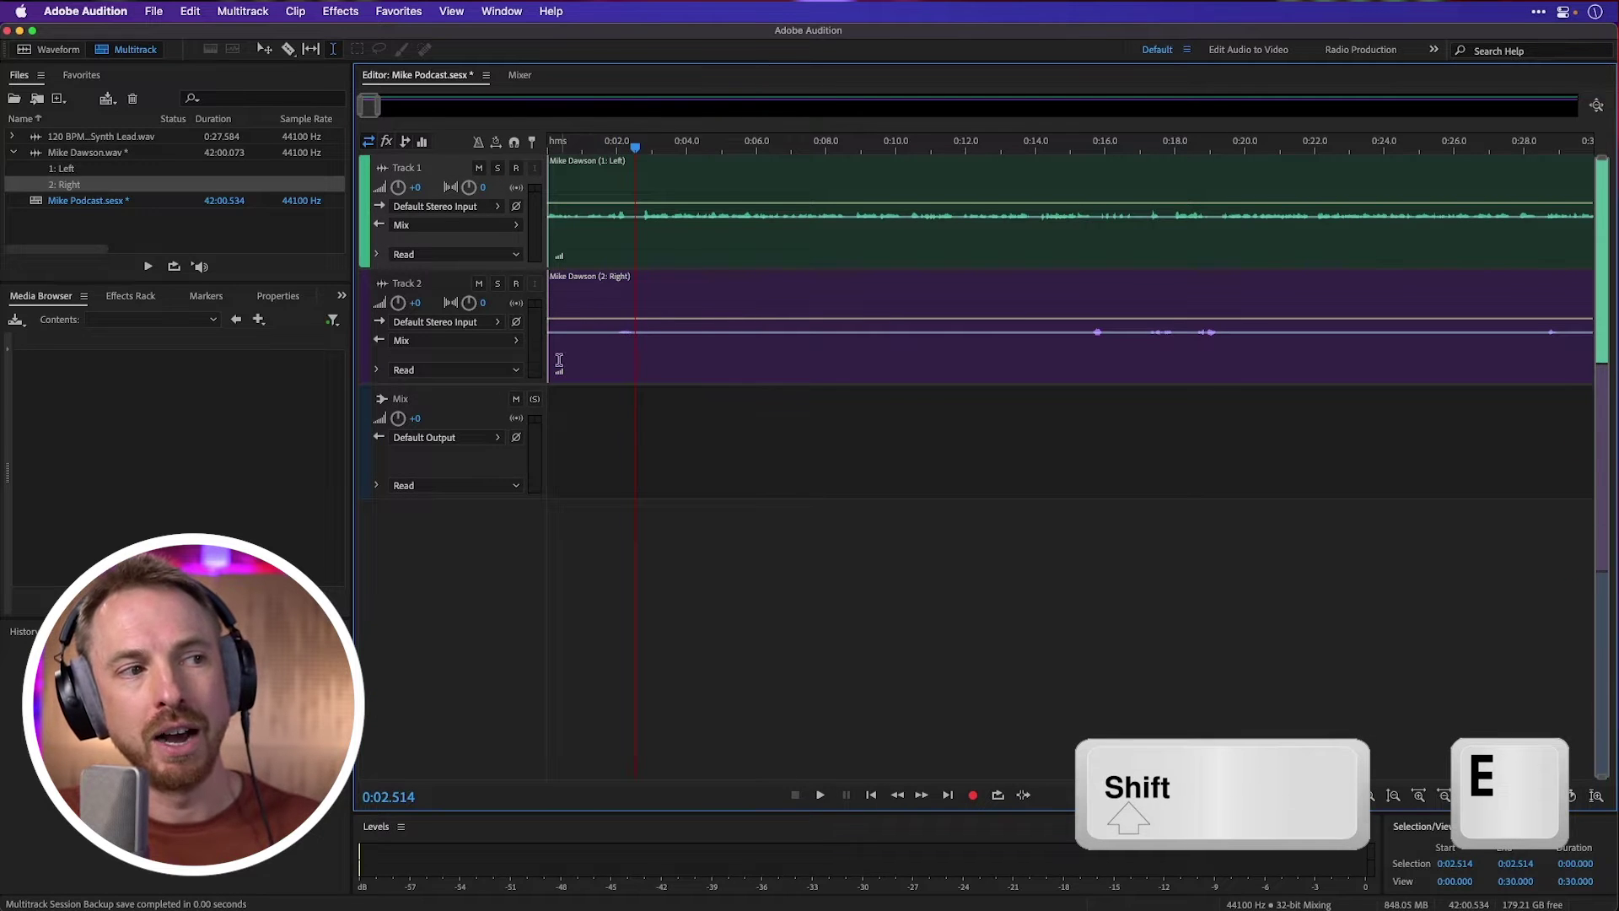
key(alt+equal)
key(alt+equal)
key(alt+equal)
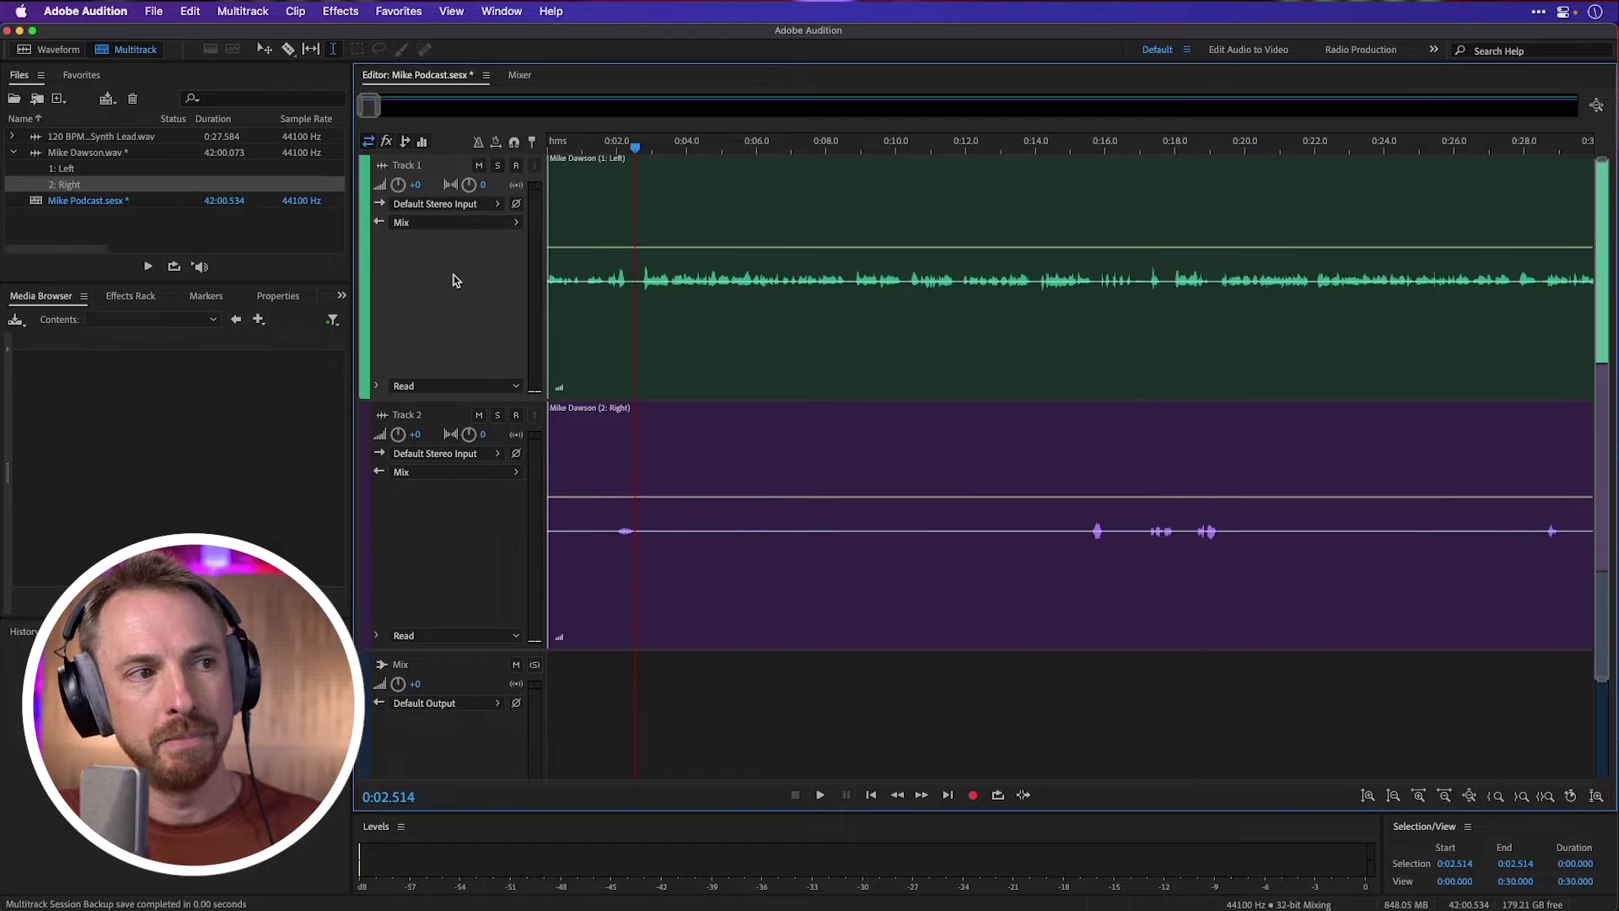
- Select and delete the opening 44 seconds across both tracks
scroll(588, 147, down, 5)
scroll(588, 148, down, 4)
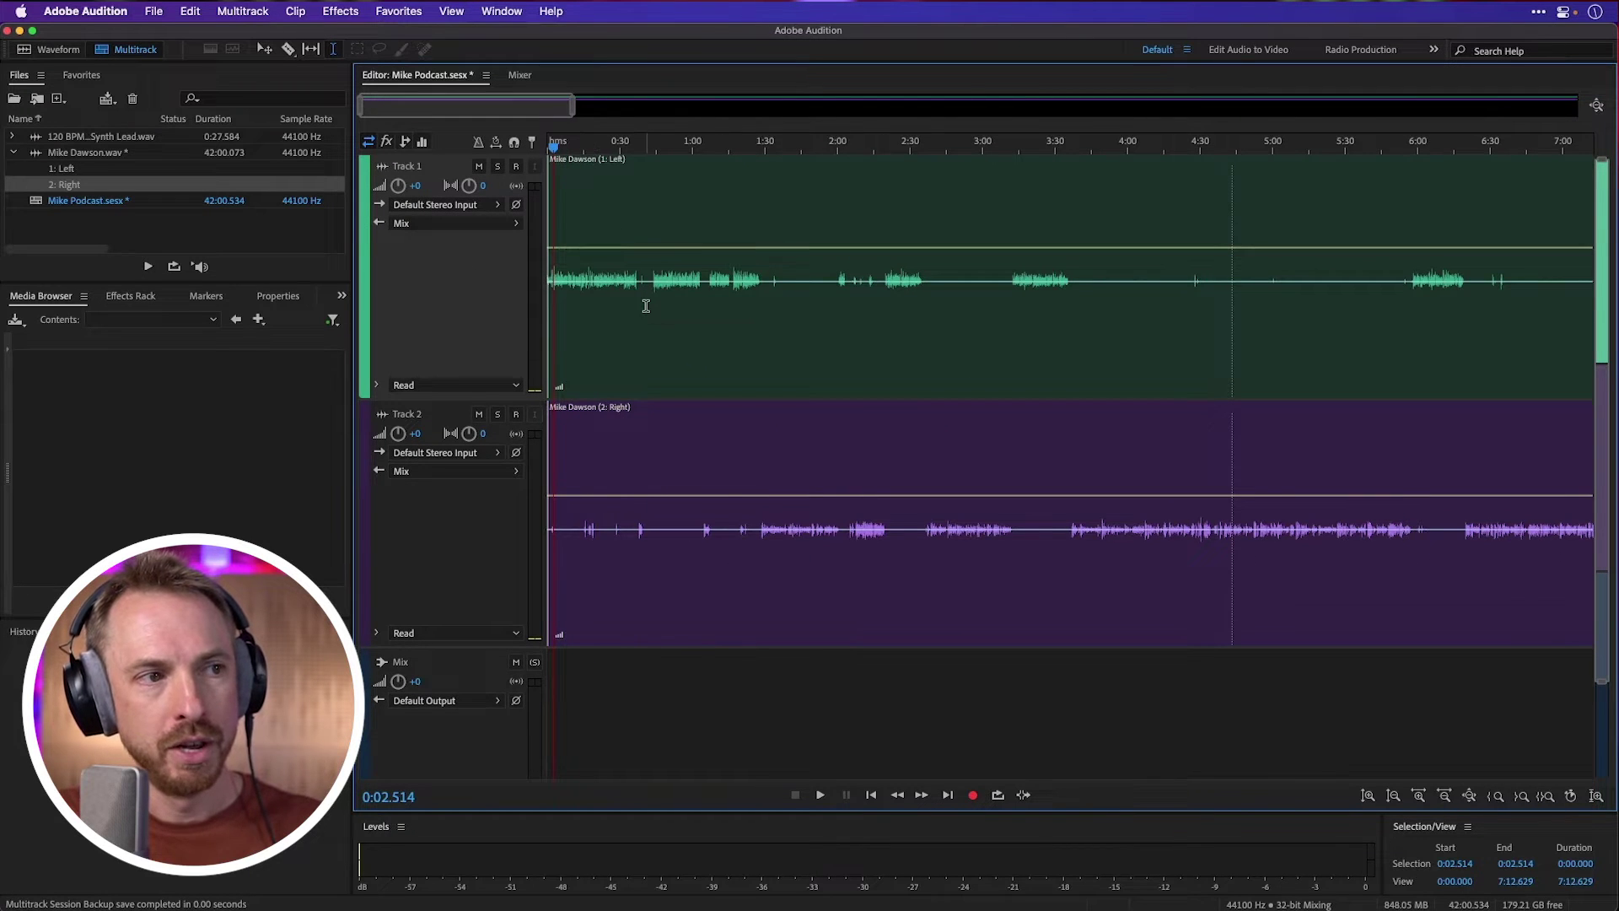
drag(652, 305, 551, 311)
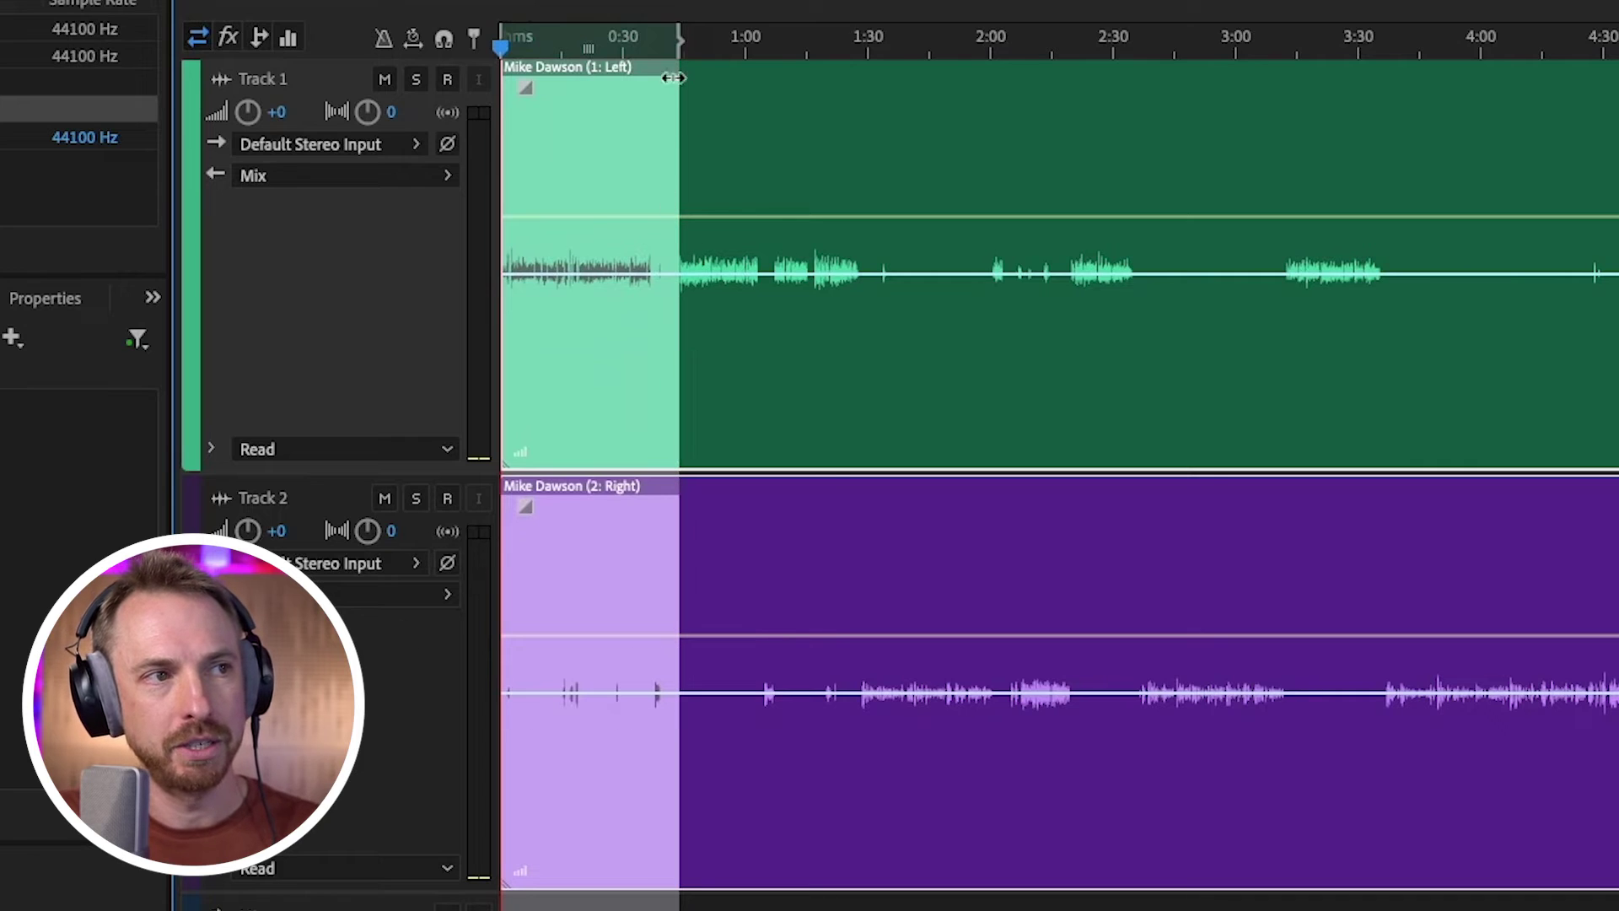
scroll(663, 38, down, 3)
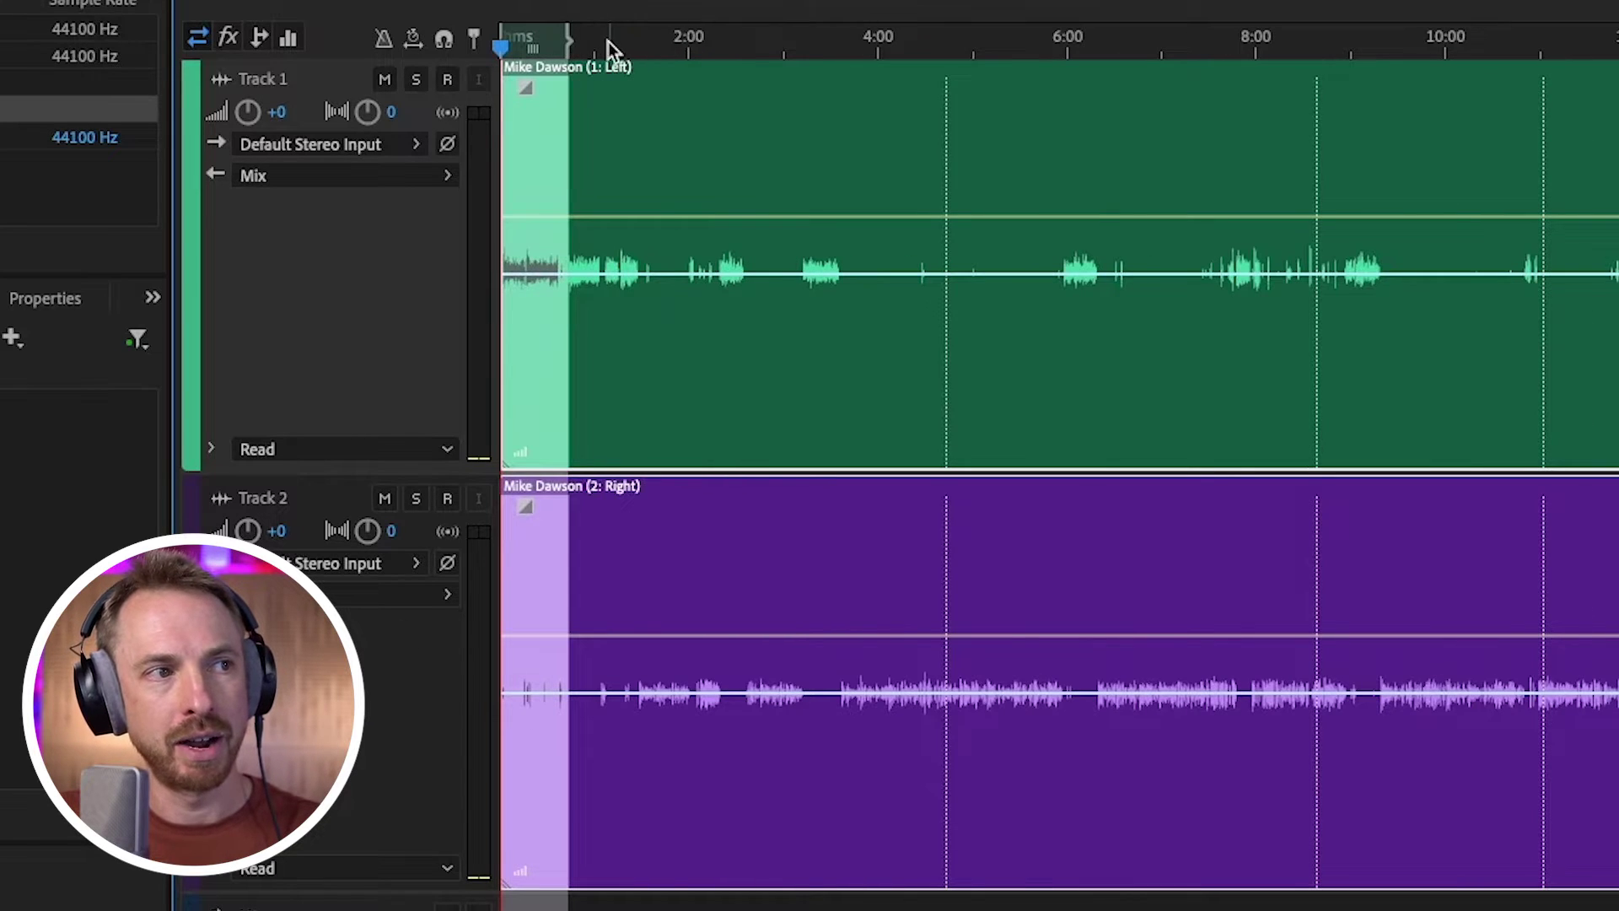
scroll(541, 48, up, 4)
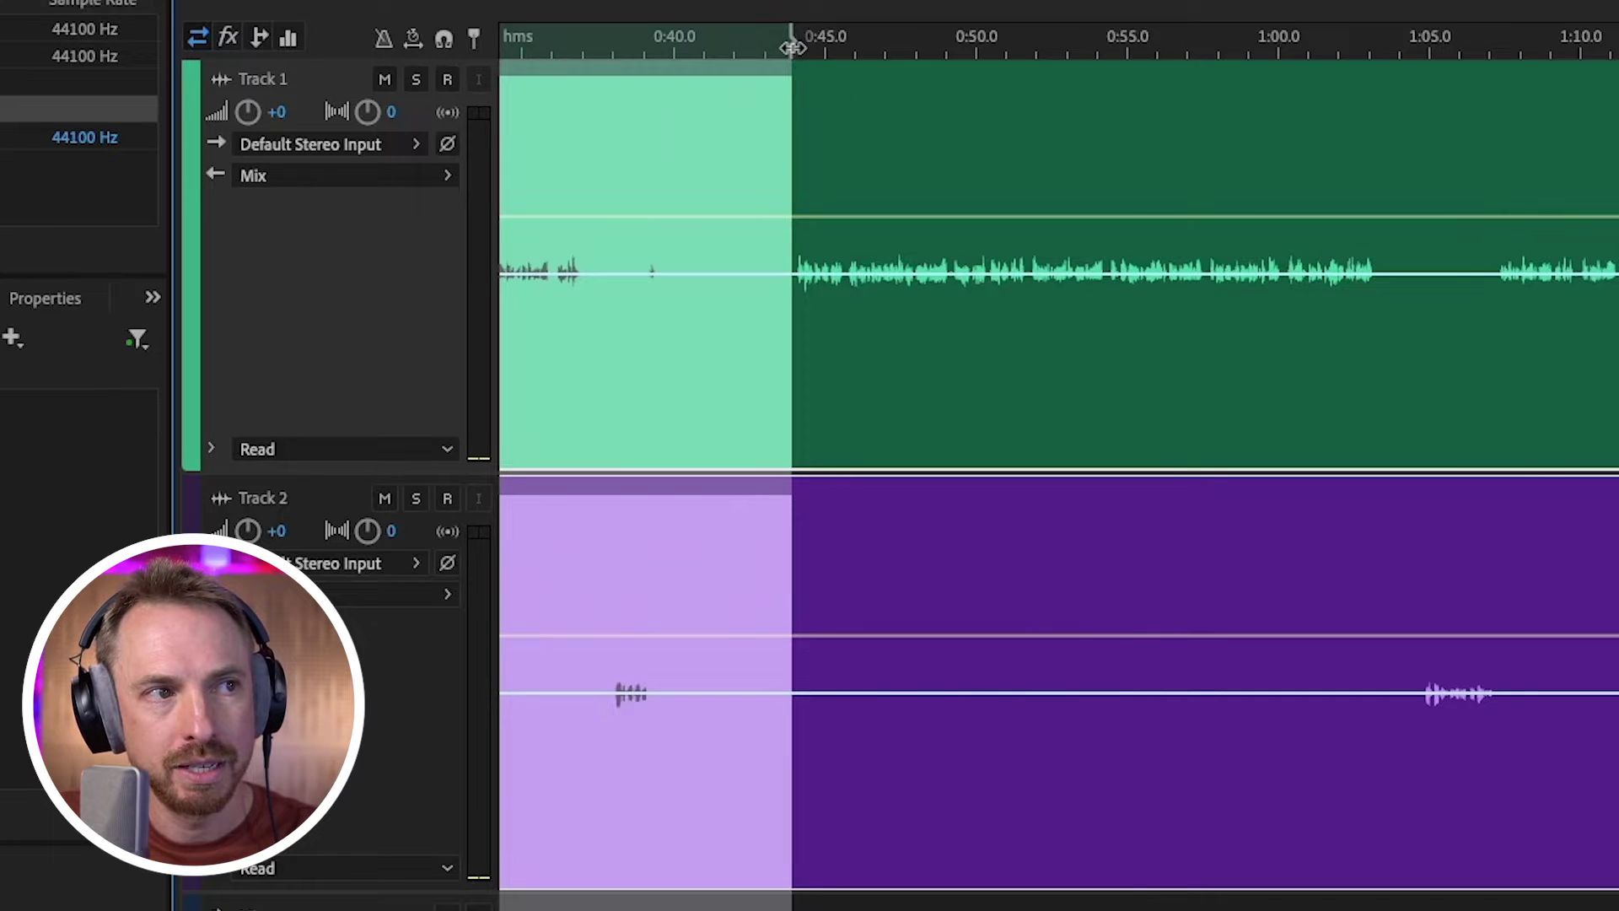
drag(793, 45, 796, 44)
key(Delete)
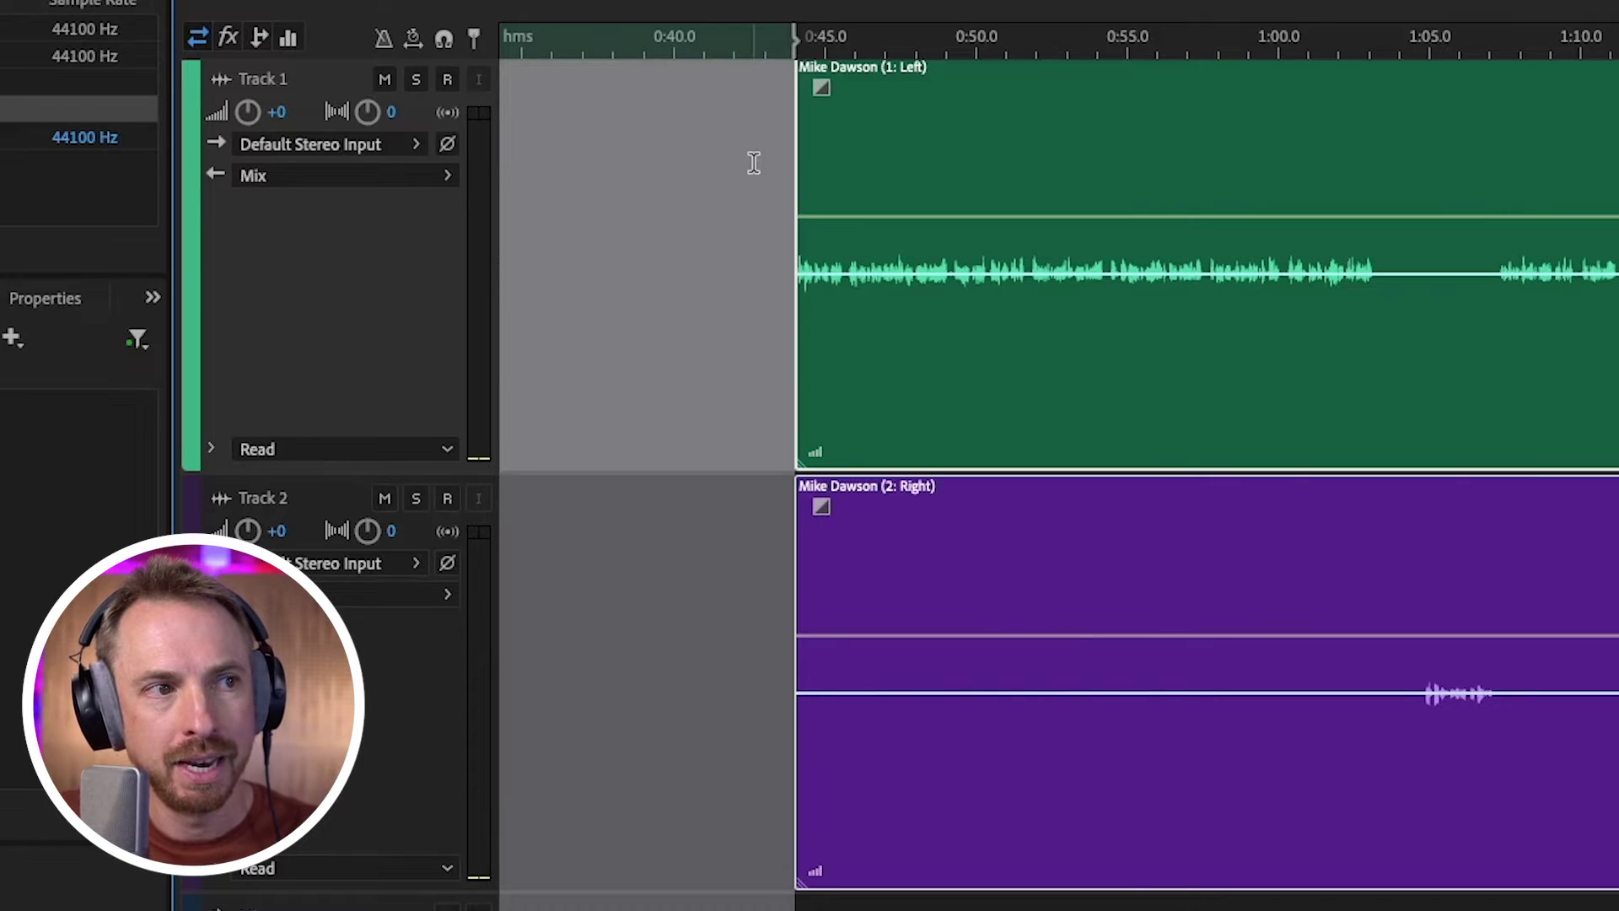
- Play back from the cut, stopping with the playhead at 0:42.669
key(space)
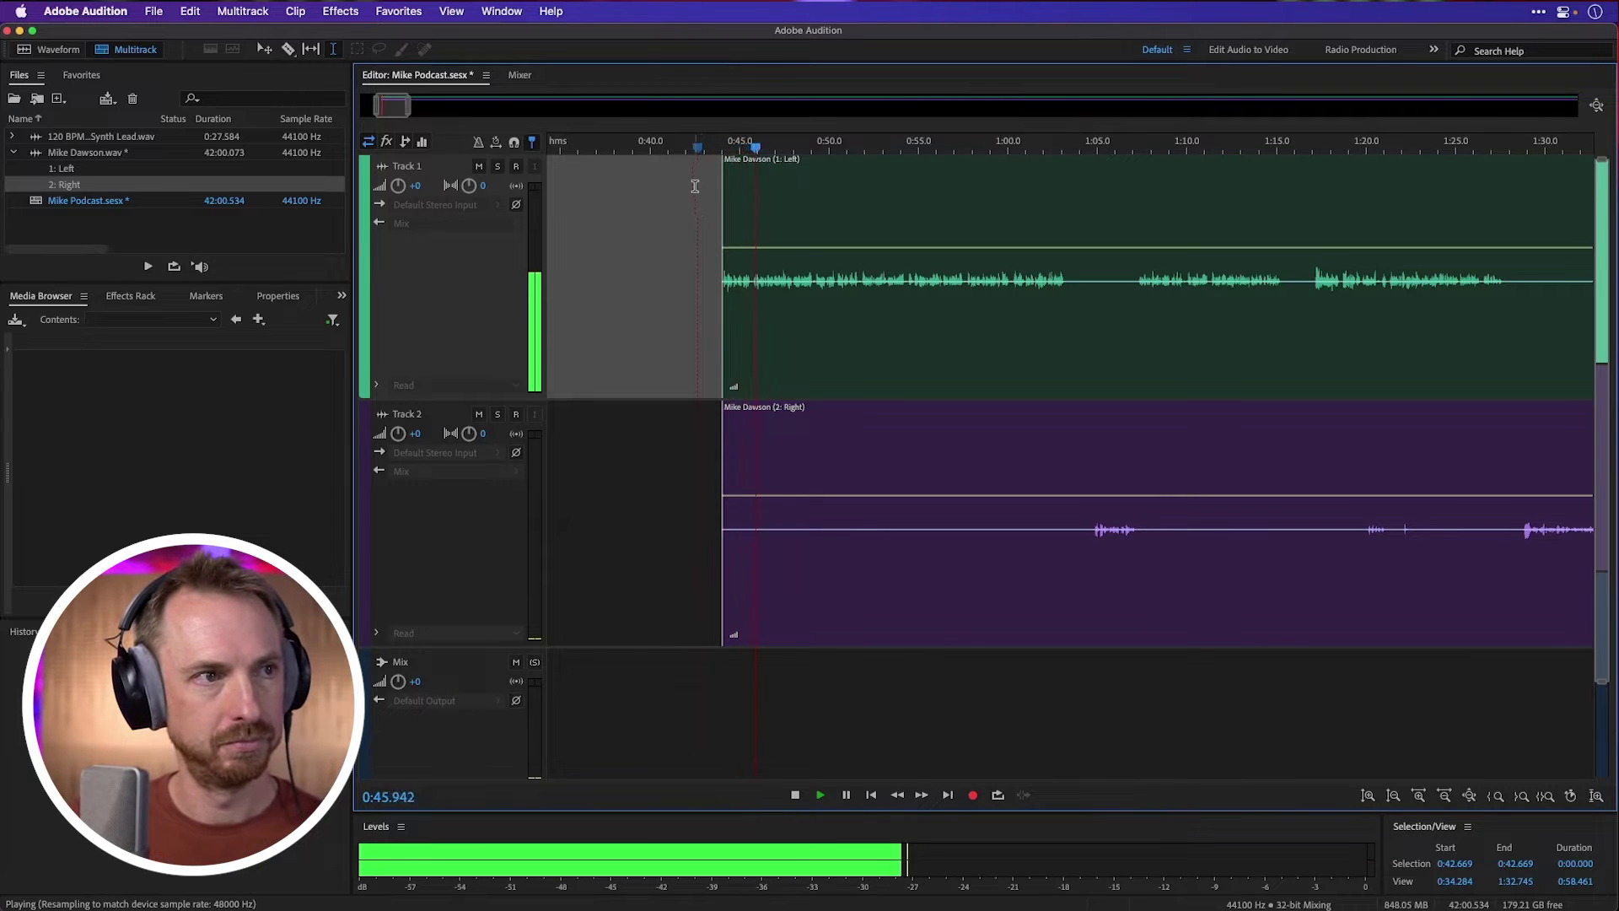
key(space)
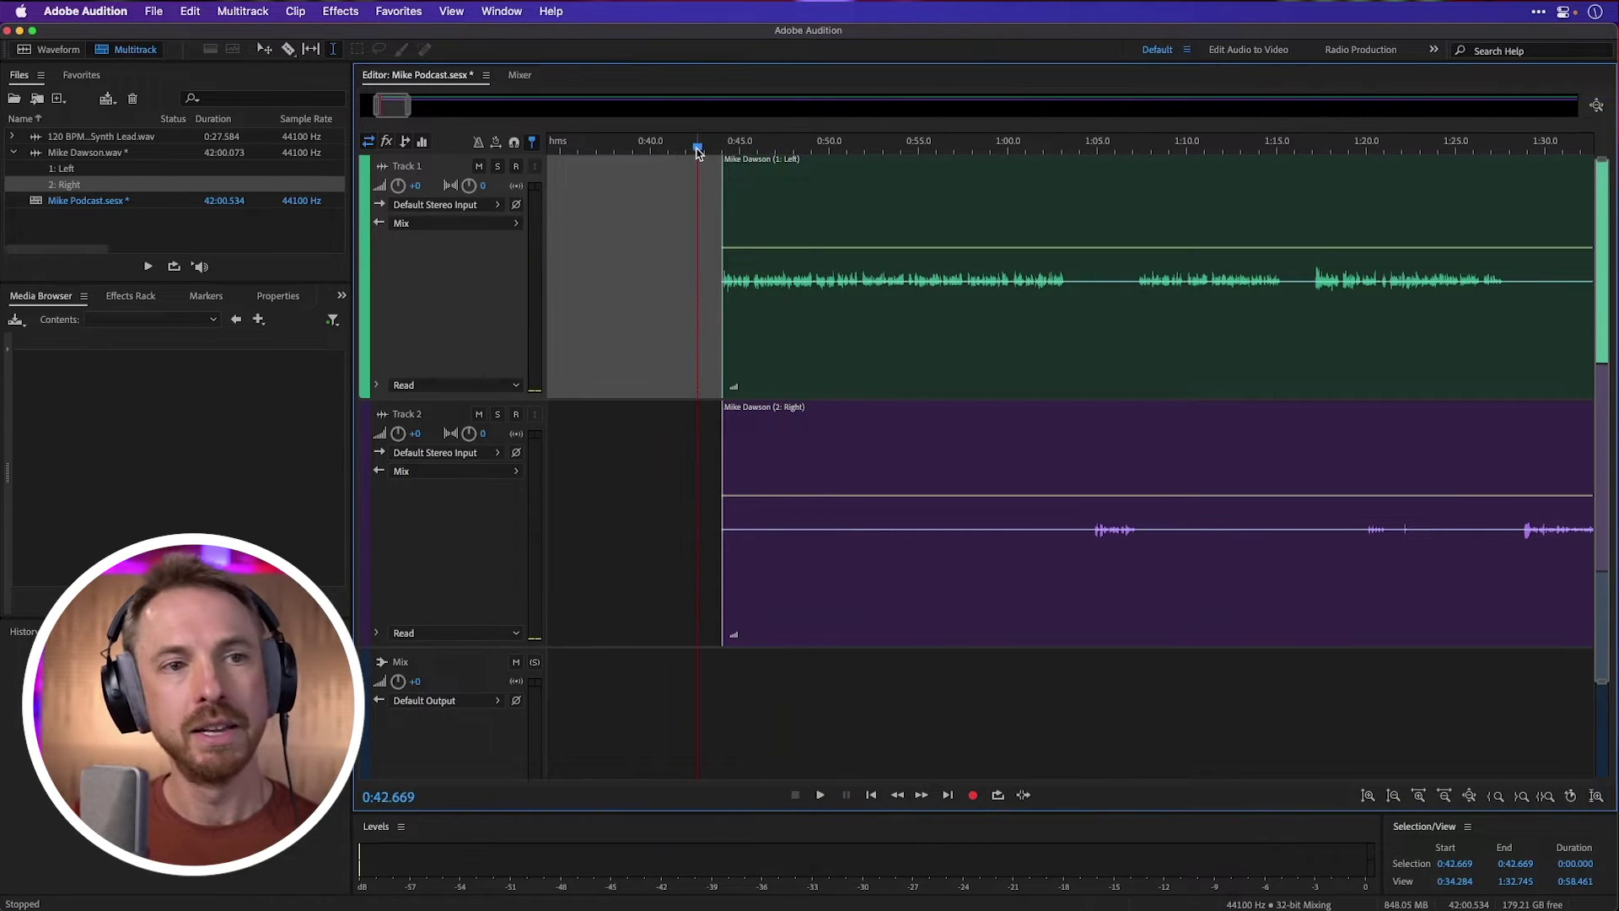
scroll(697, 152, up, 5)
scroll(698, 152, down, 5)
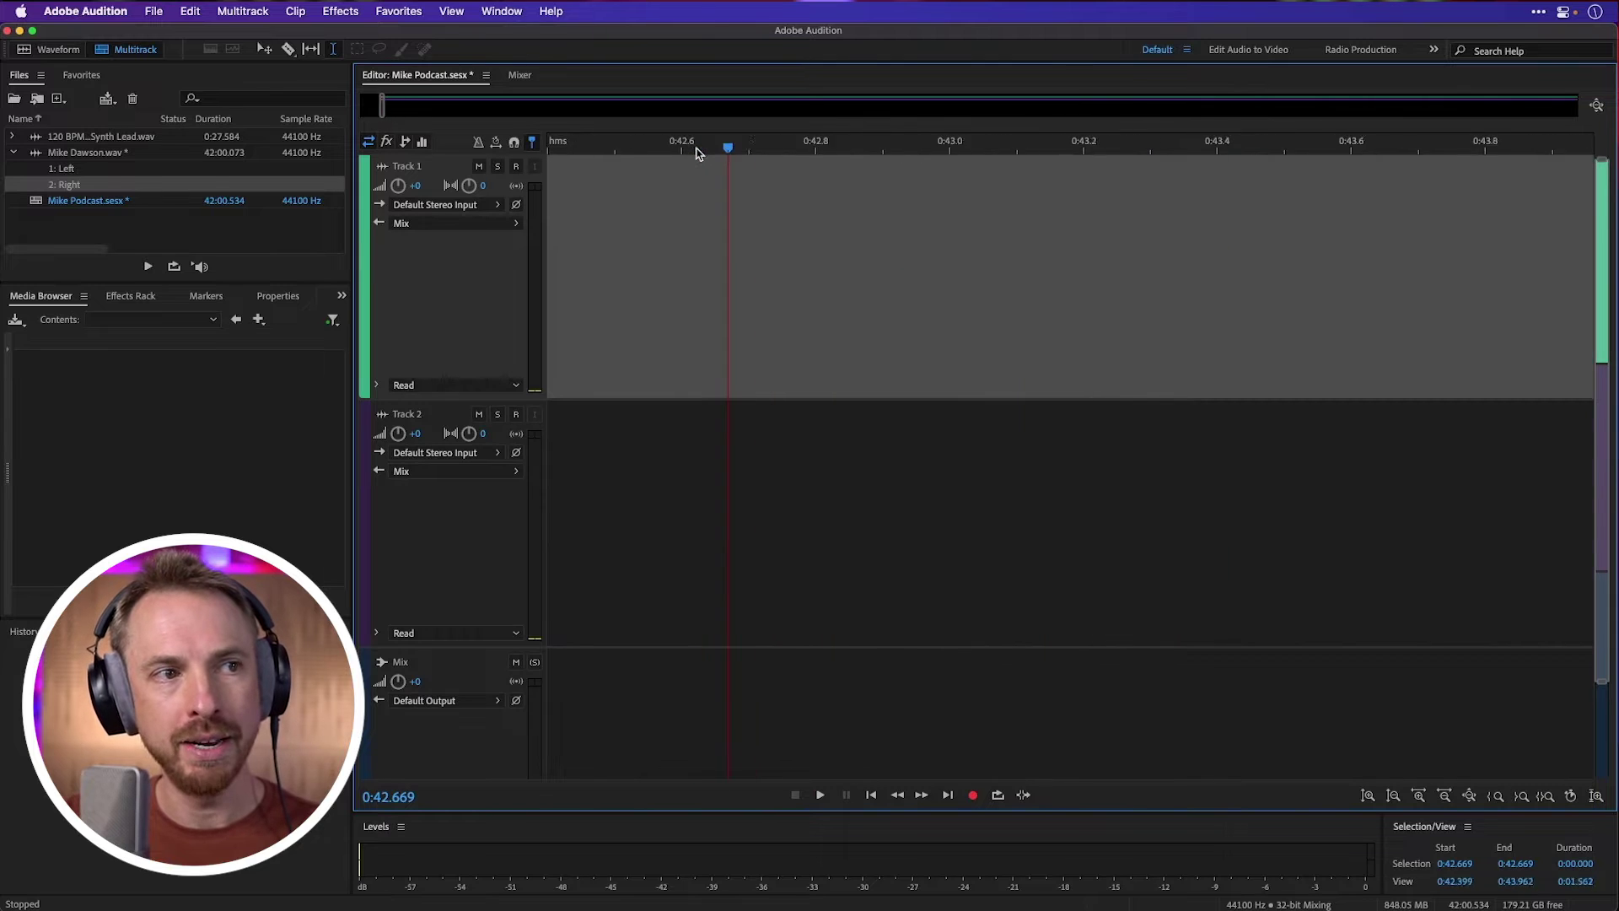
- Move both recorded clips to the start of the session at 0:00
shift+click(808, 447)
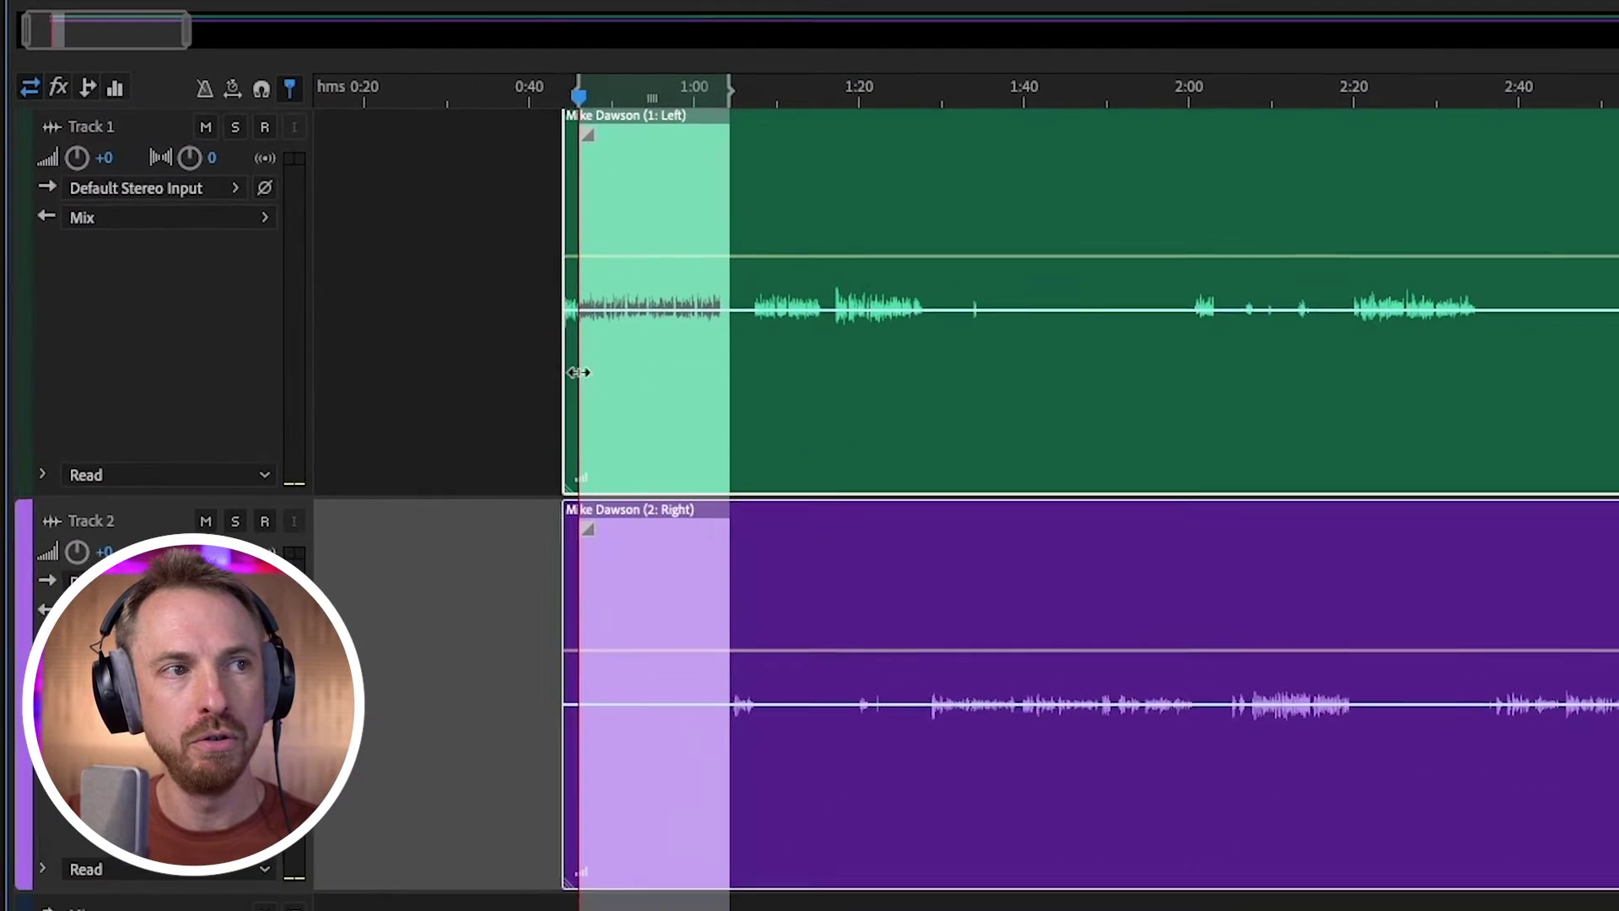
drag(806, 164, 620, 175)
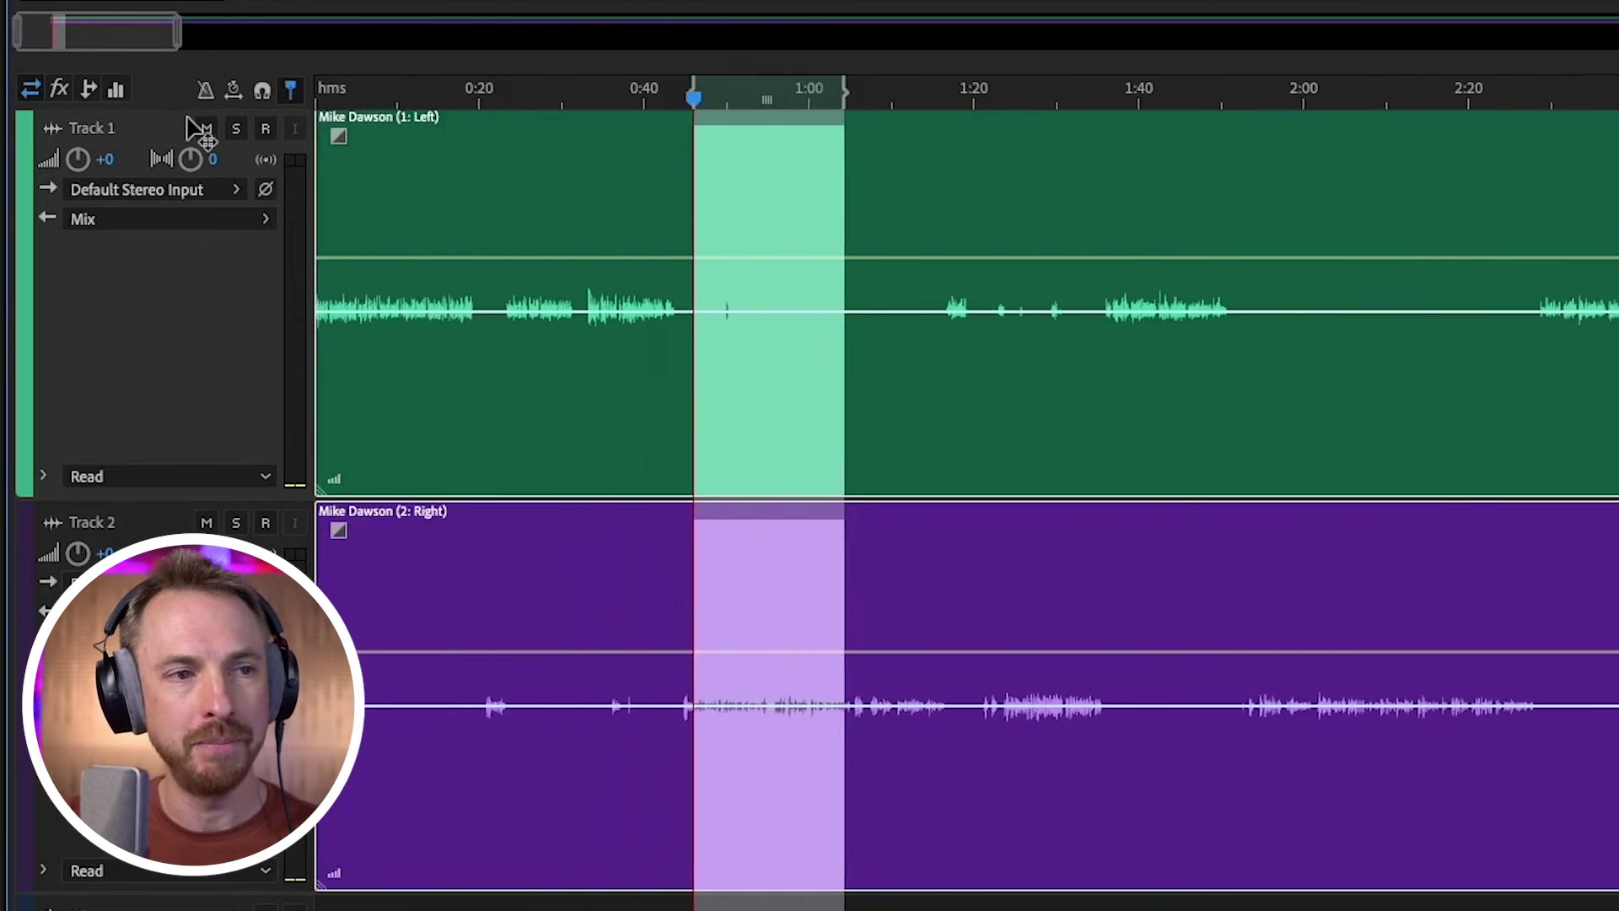
click(663, 454)
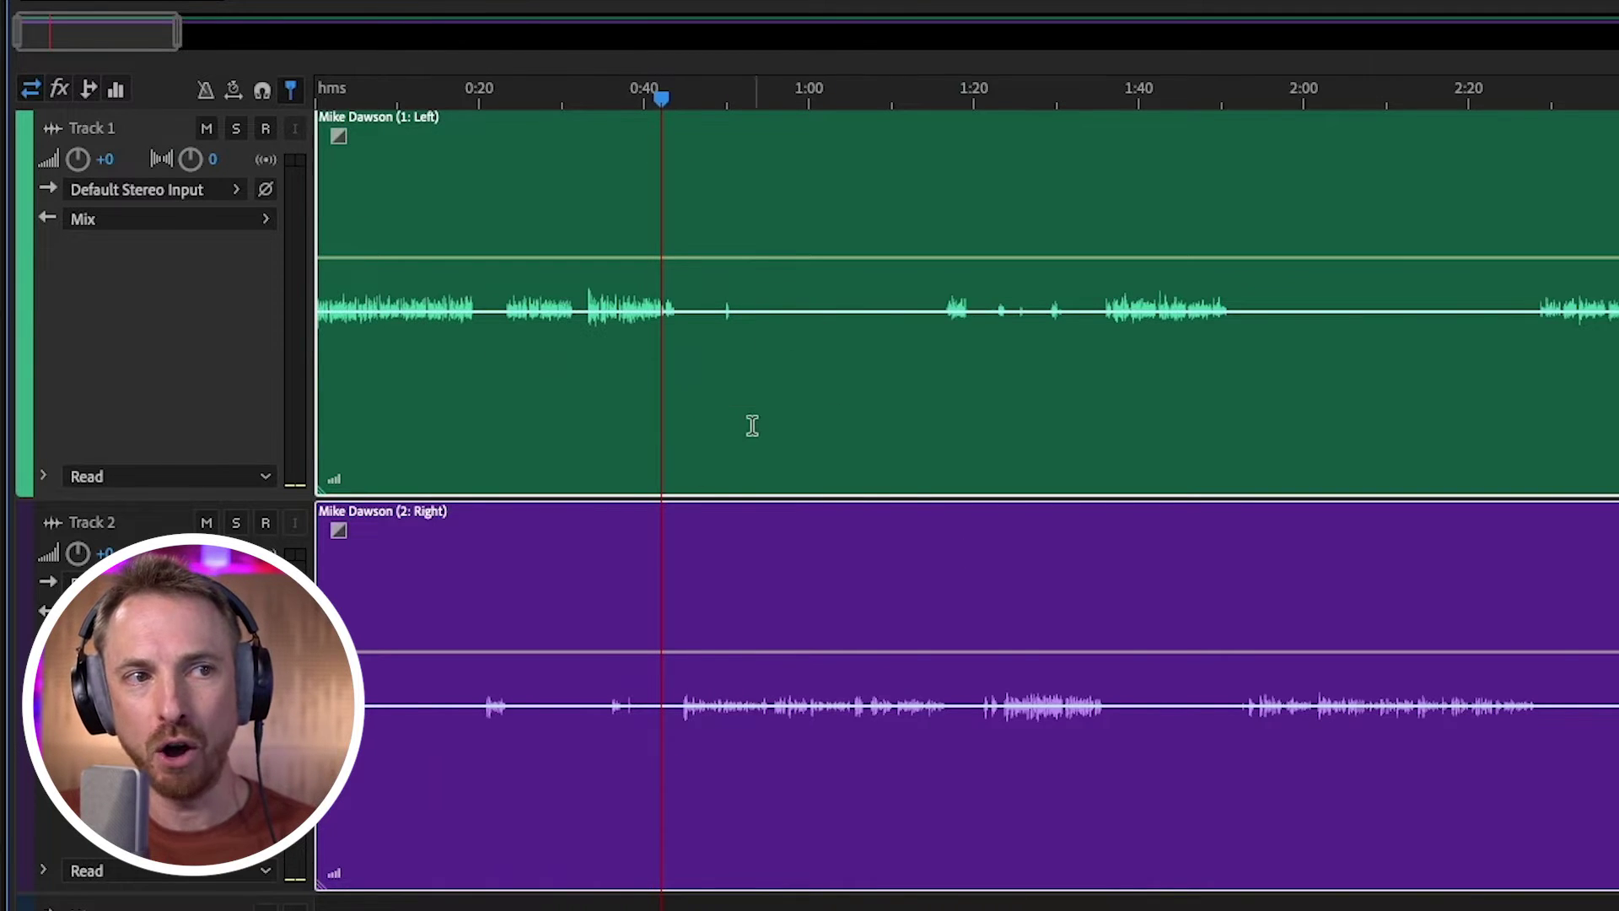
- Match Clip Loudness on the 0:55–1:28 range, raising both clips by 15.0 dB
drag(754, 426, 1027, 548)
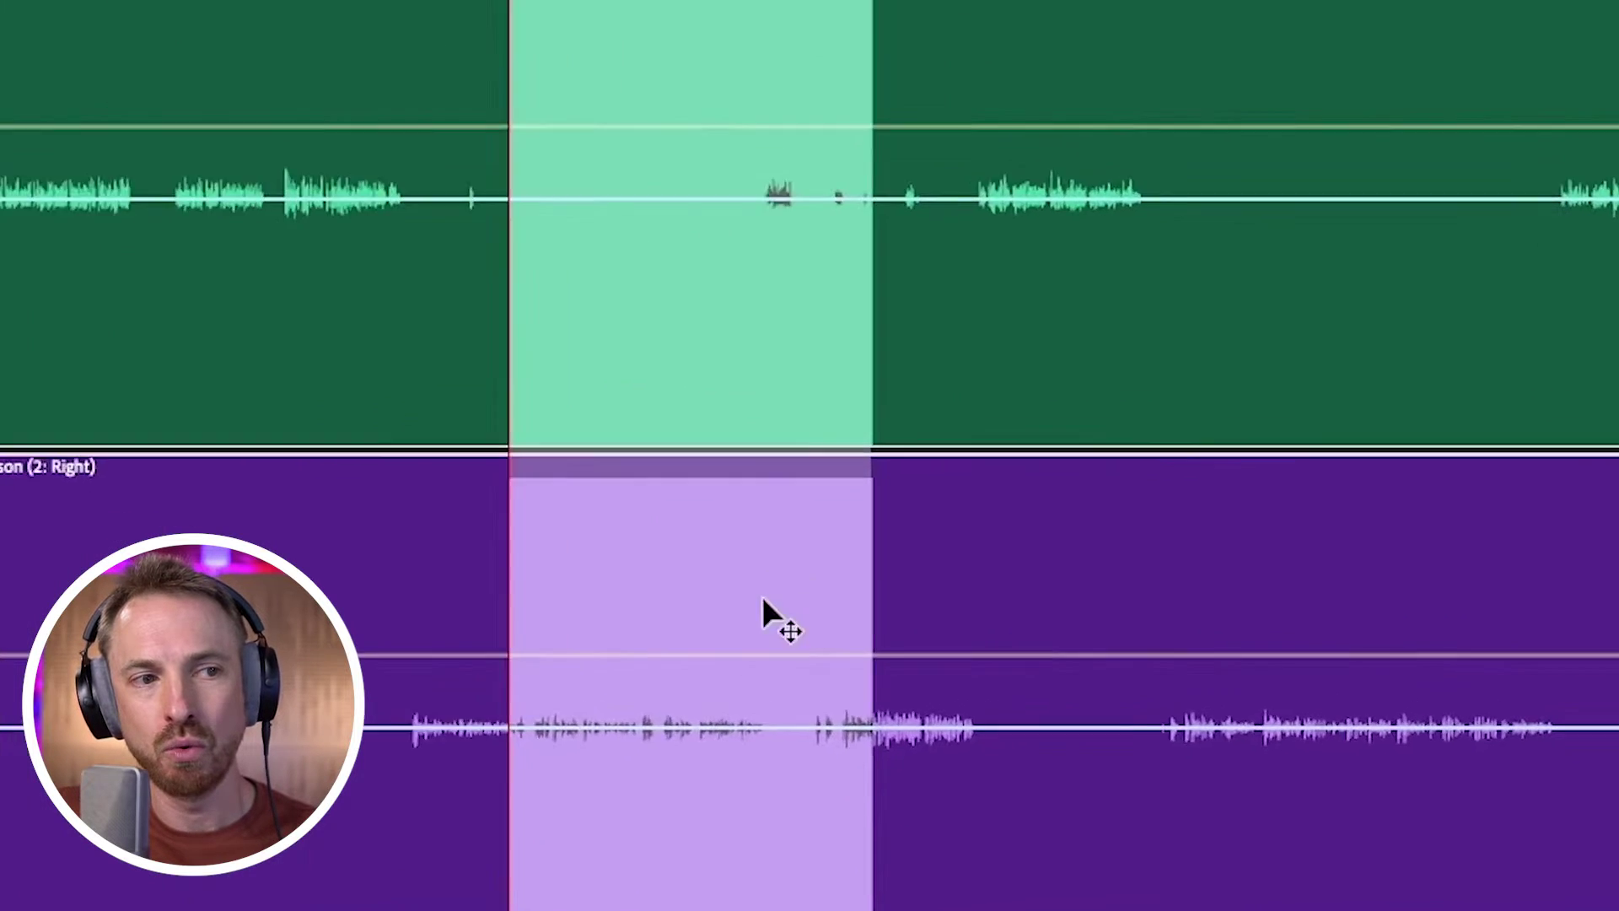
right_click(942, 624)
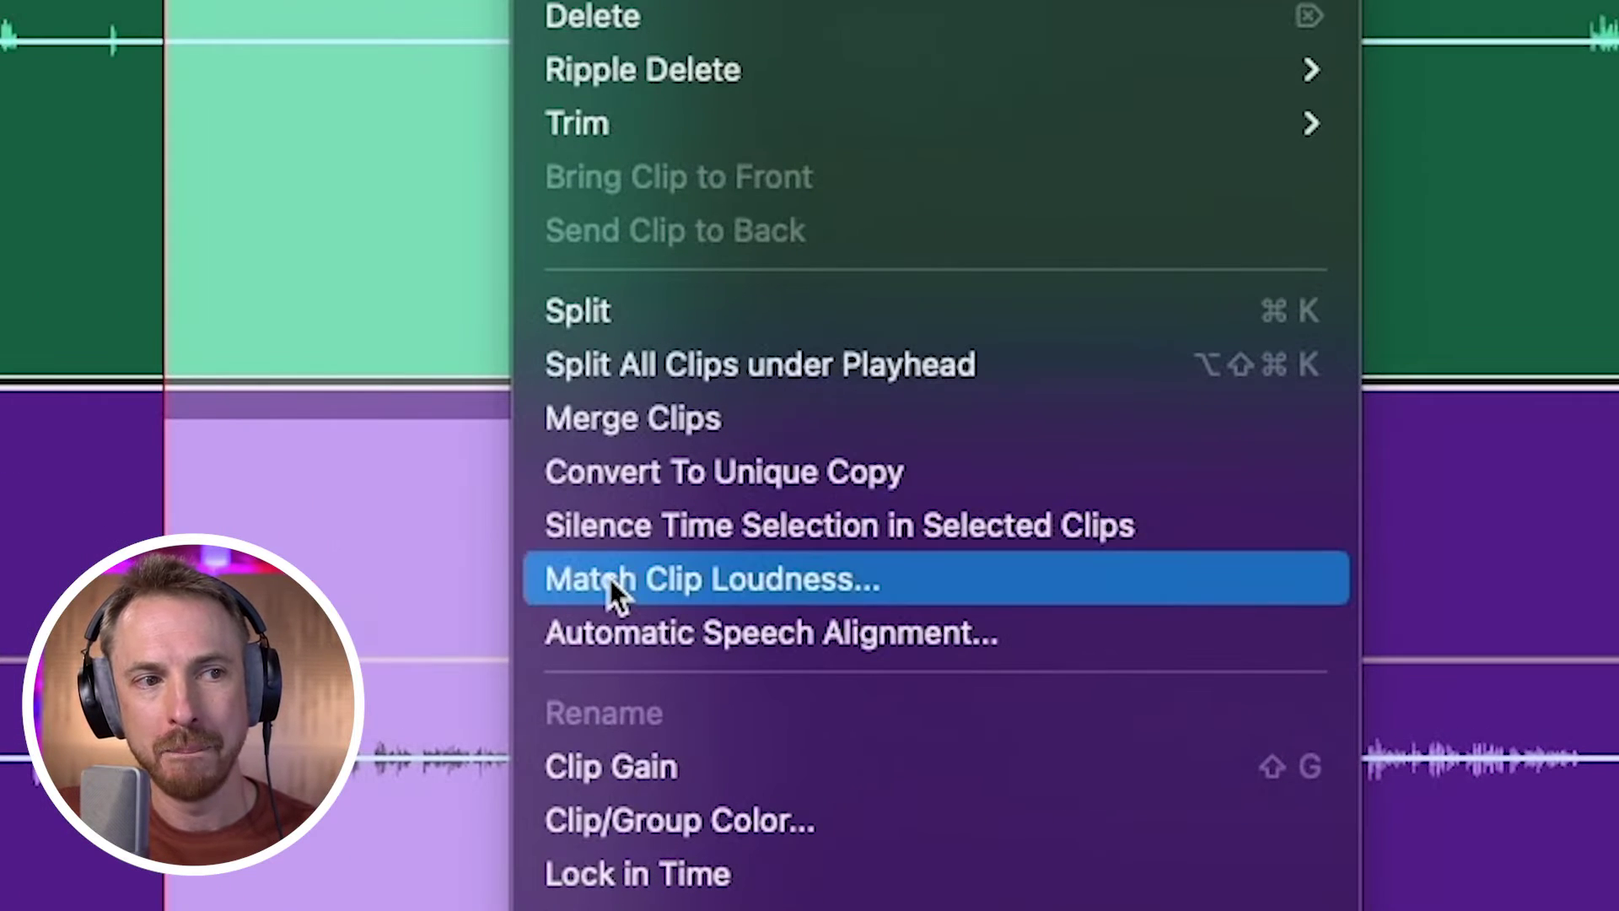
click(524, 582)
click(1127, 547)
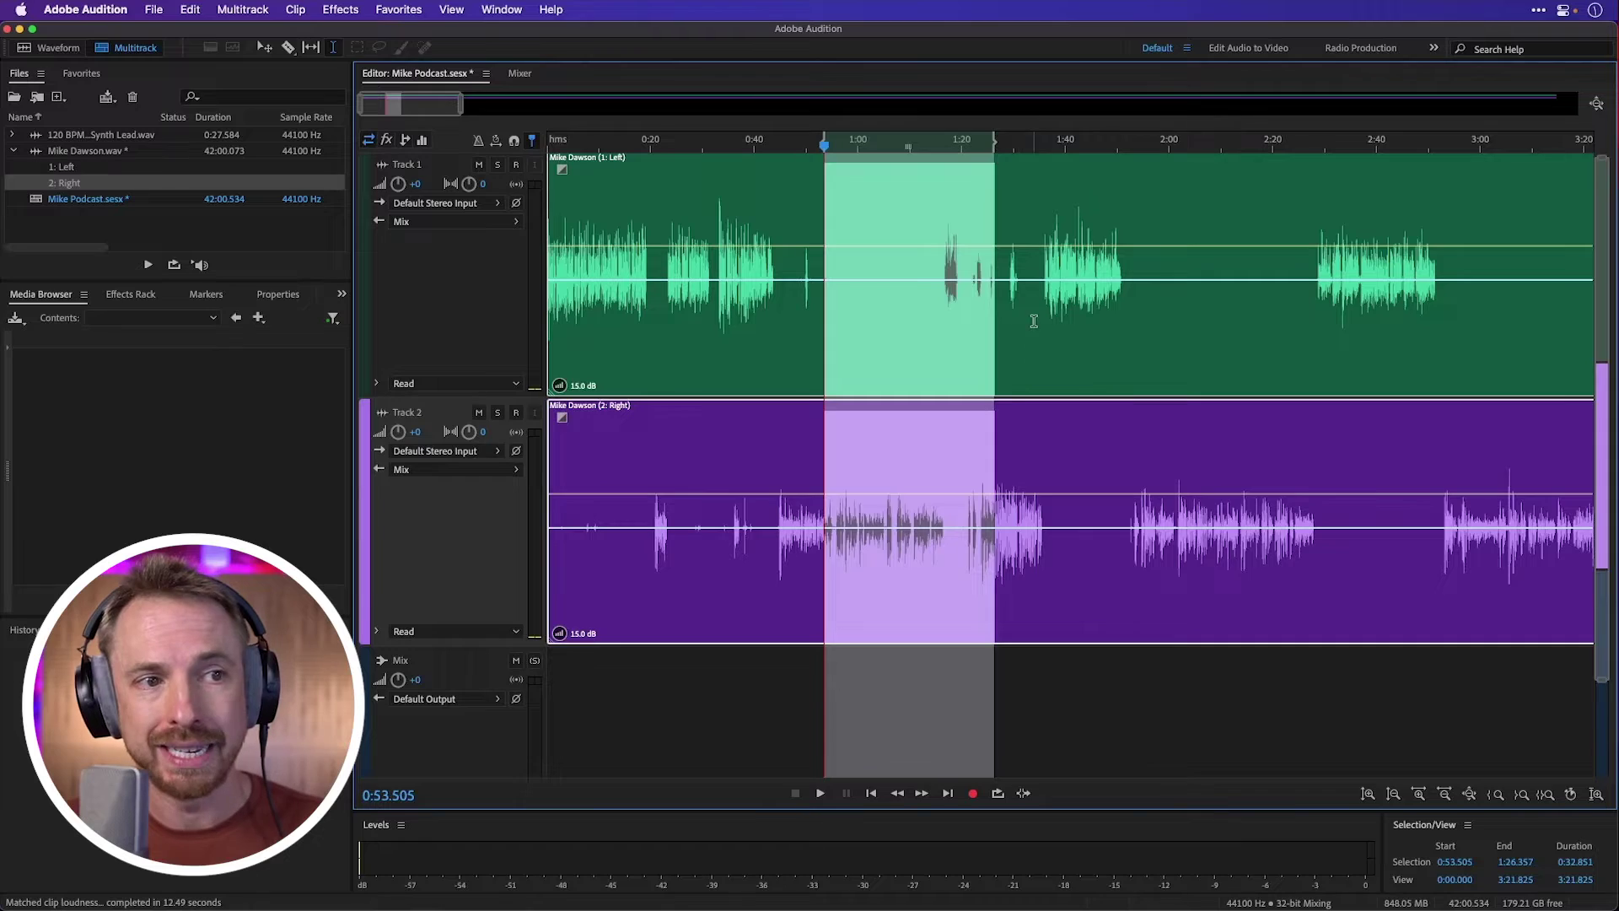
- Play back from 1:33 to check the louder levels
click(1029, 346)
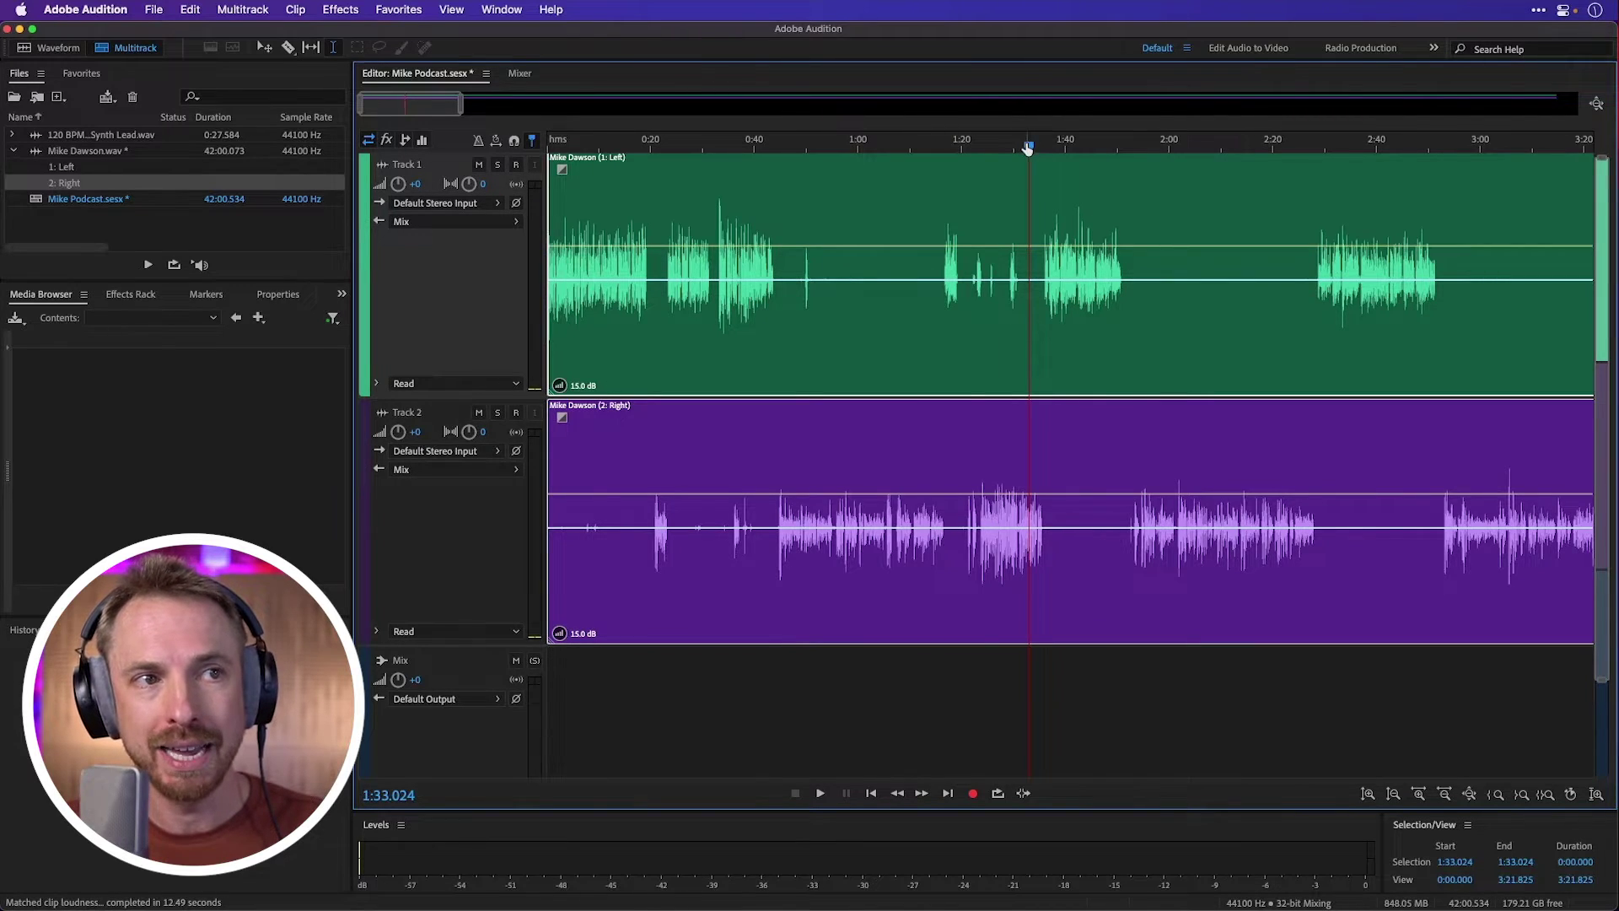
scroll(1028, 149, down, 3)
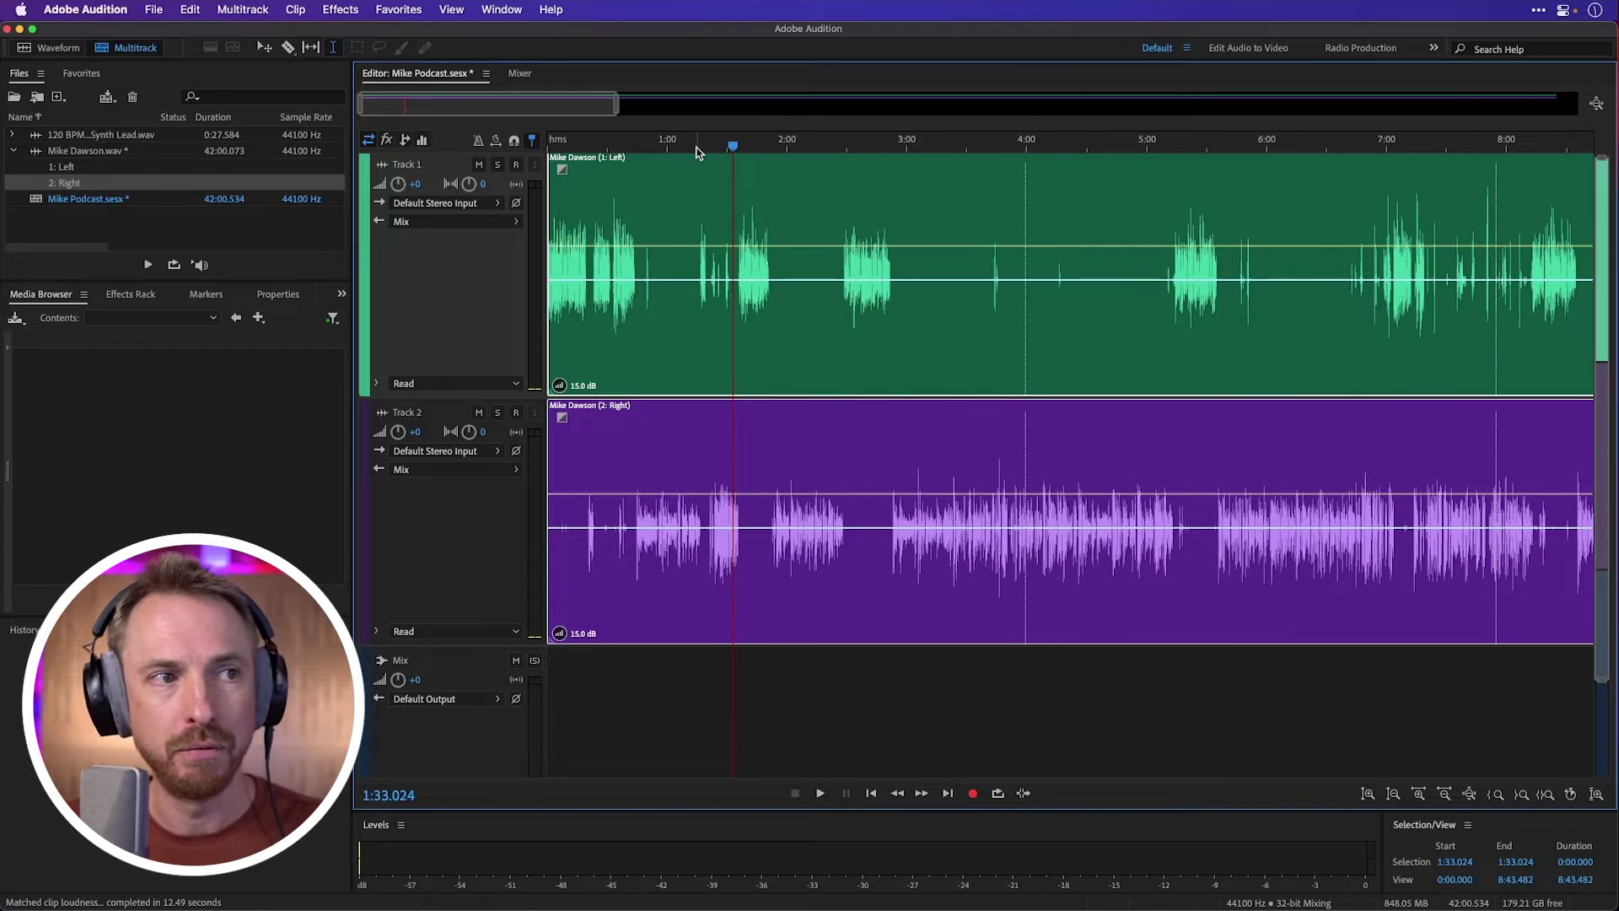
key(space)
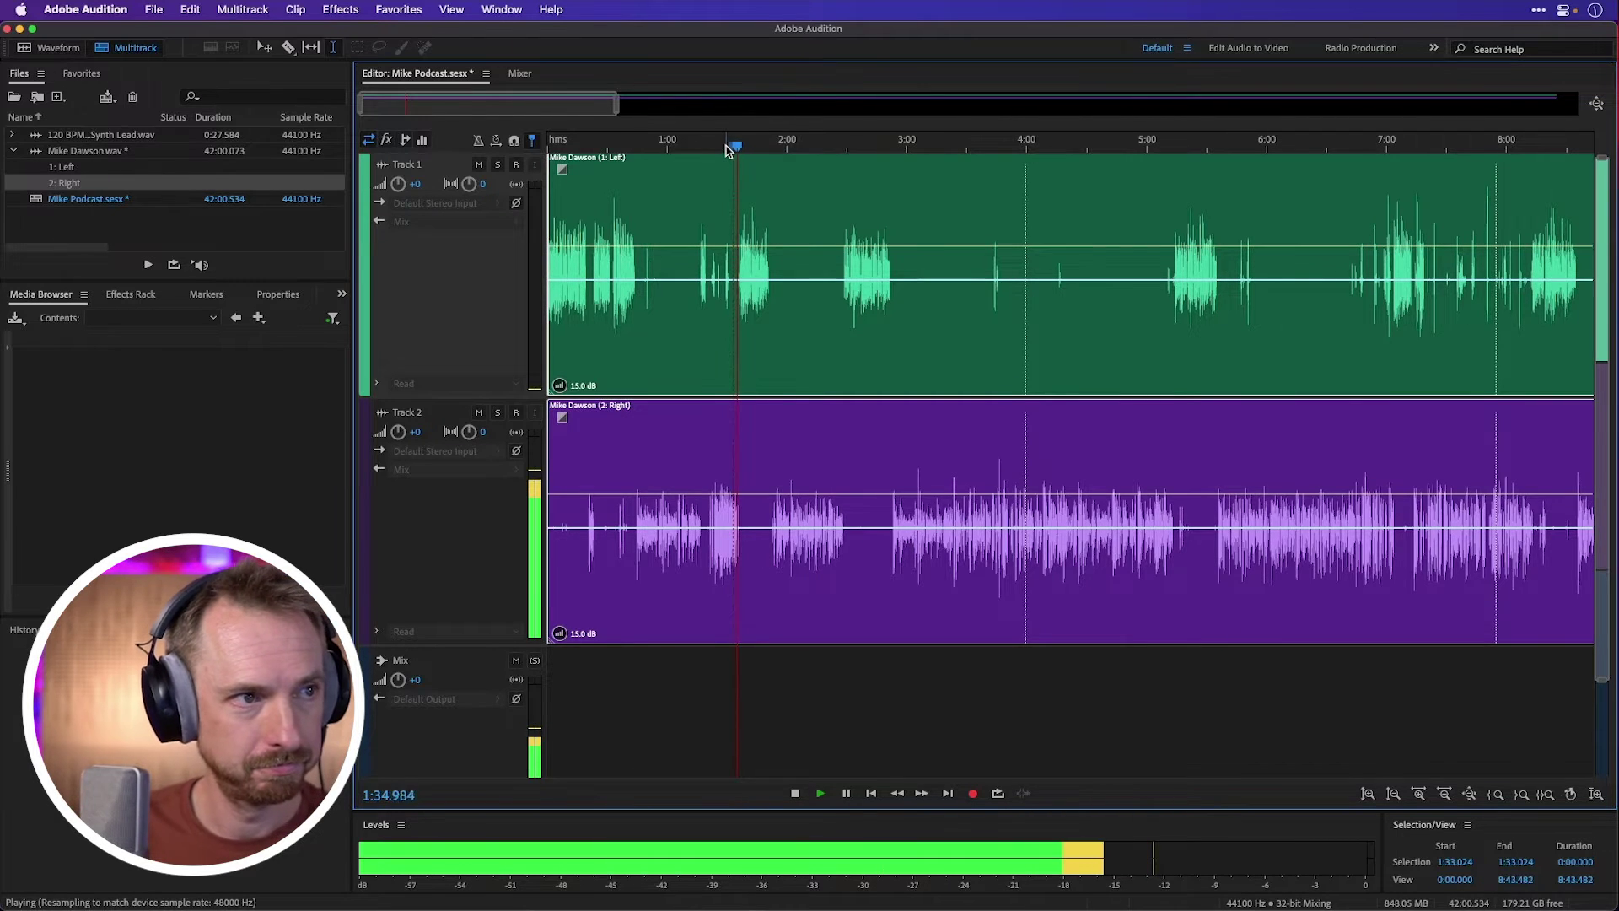
scroll(727, 150, up, 6)
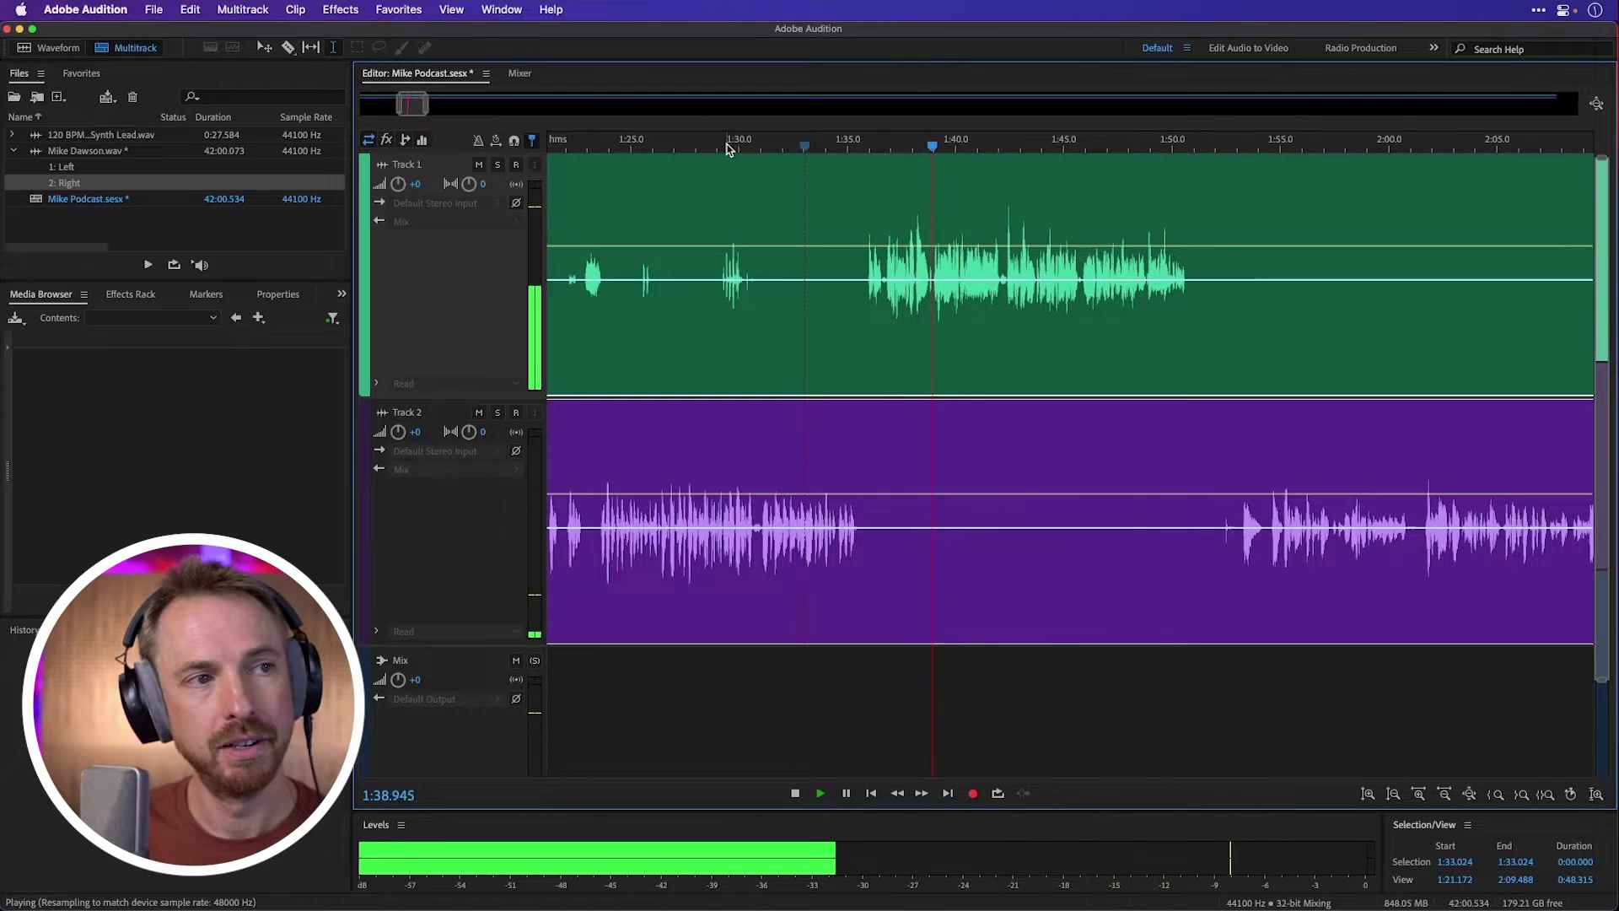
- Ripple-delete the 1:35.437–1:35.942 gap as Time Selection in All Tracks
key(space)
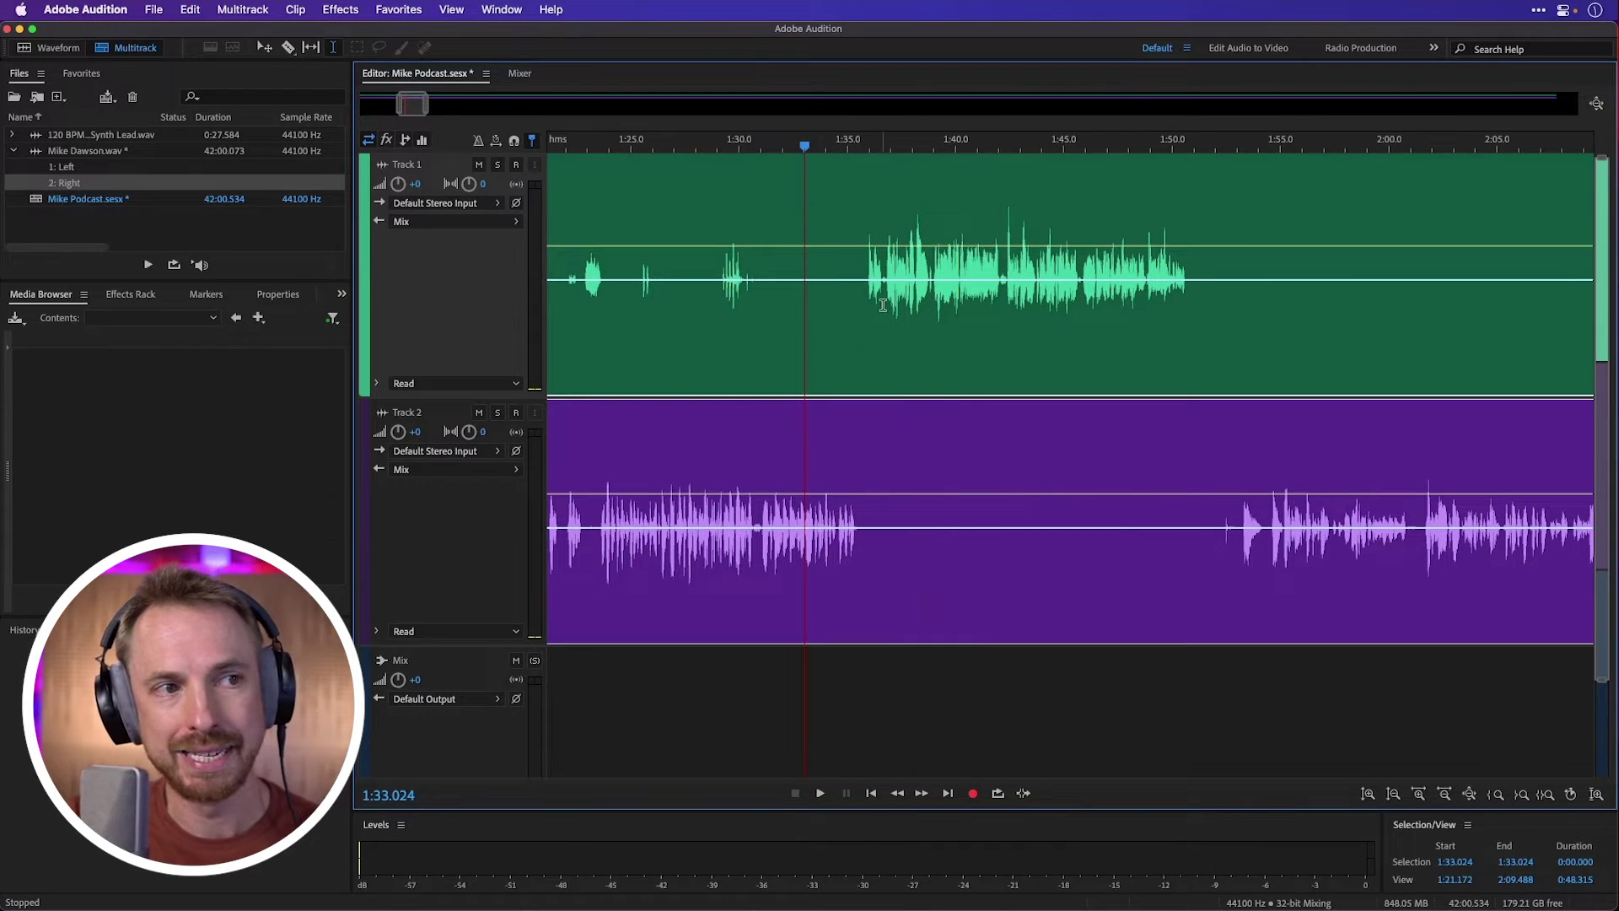
click(839, 328)
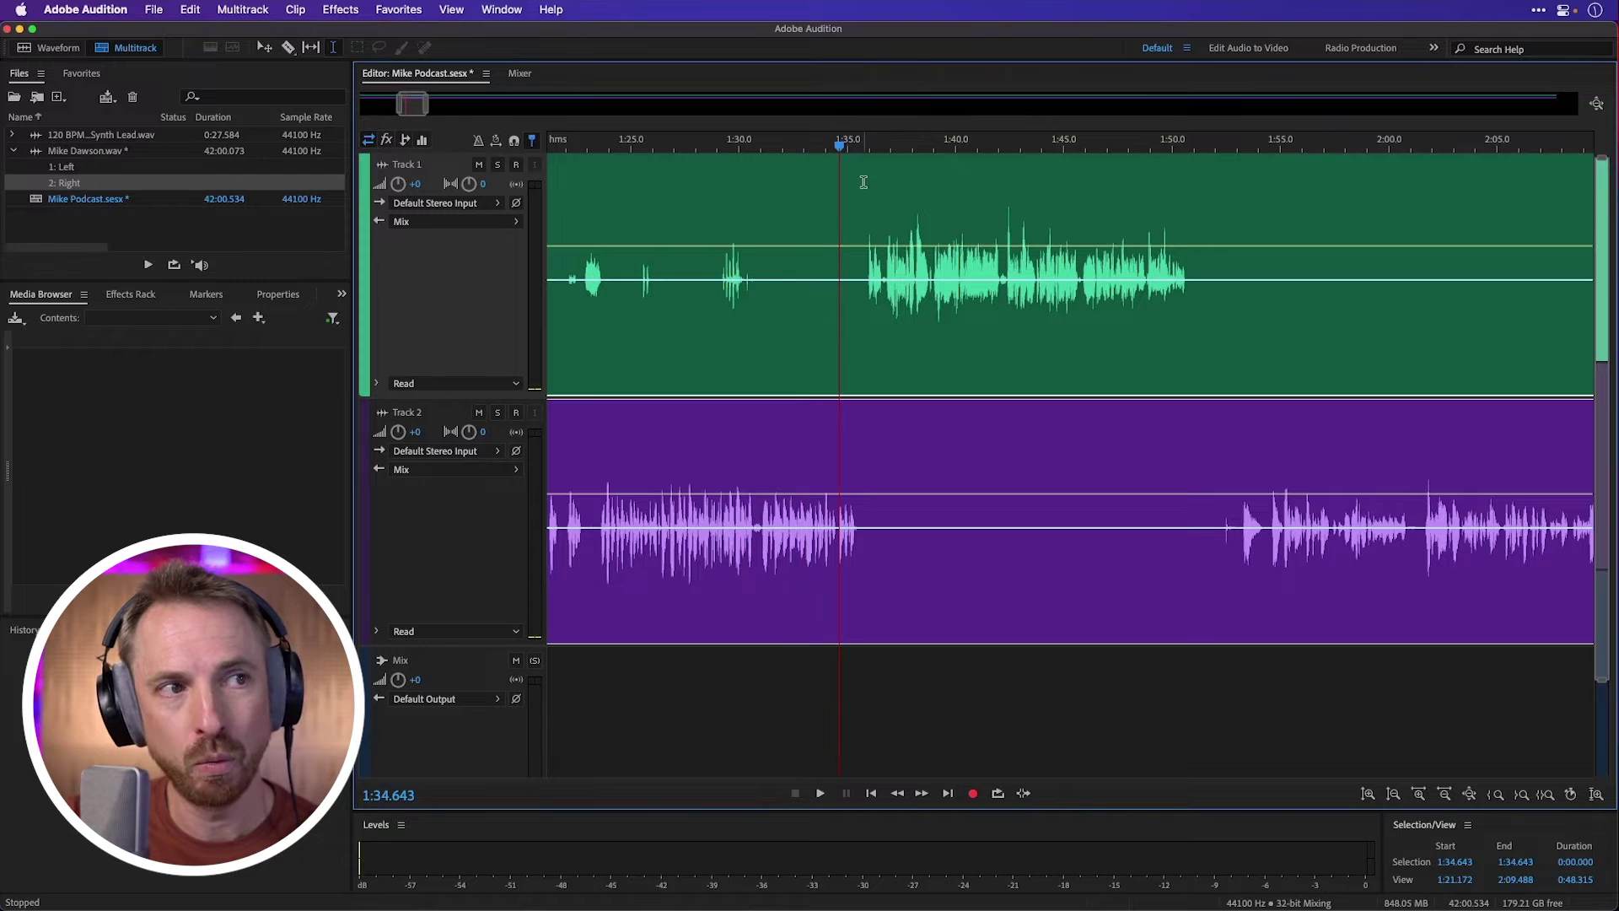
scroll(839, 145, up, 10)
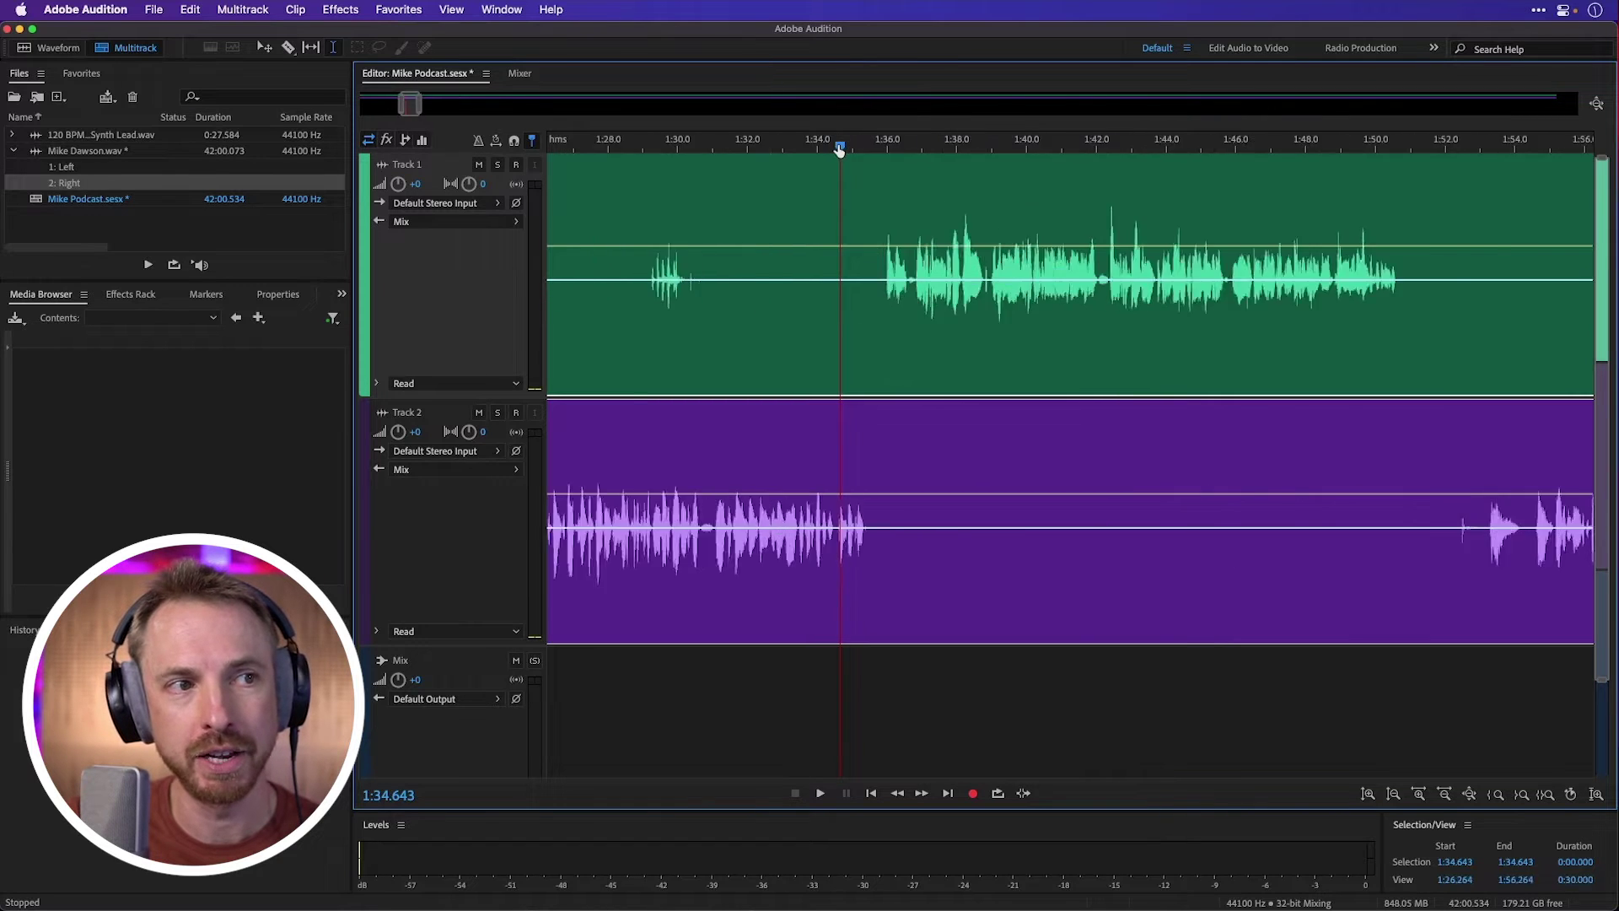
scroll(841, 148, down, 2)
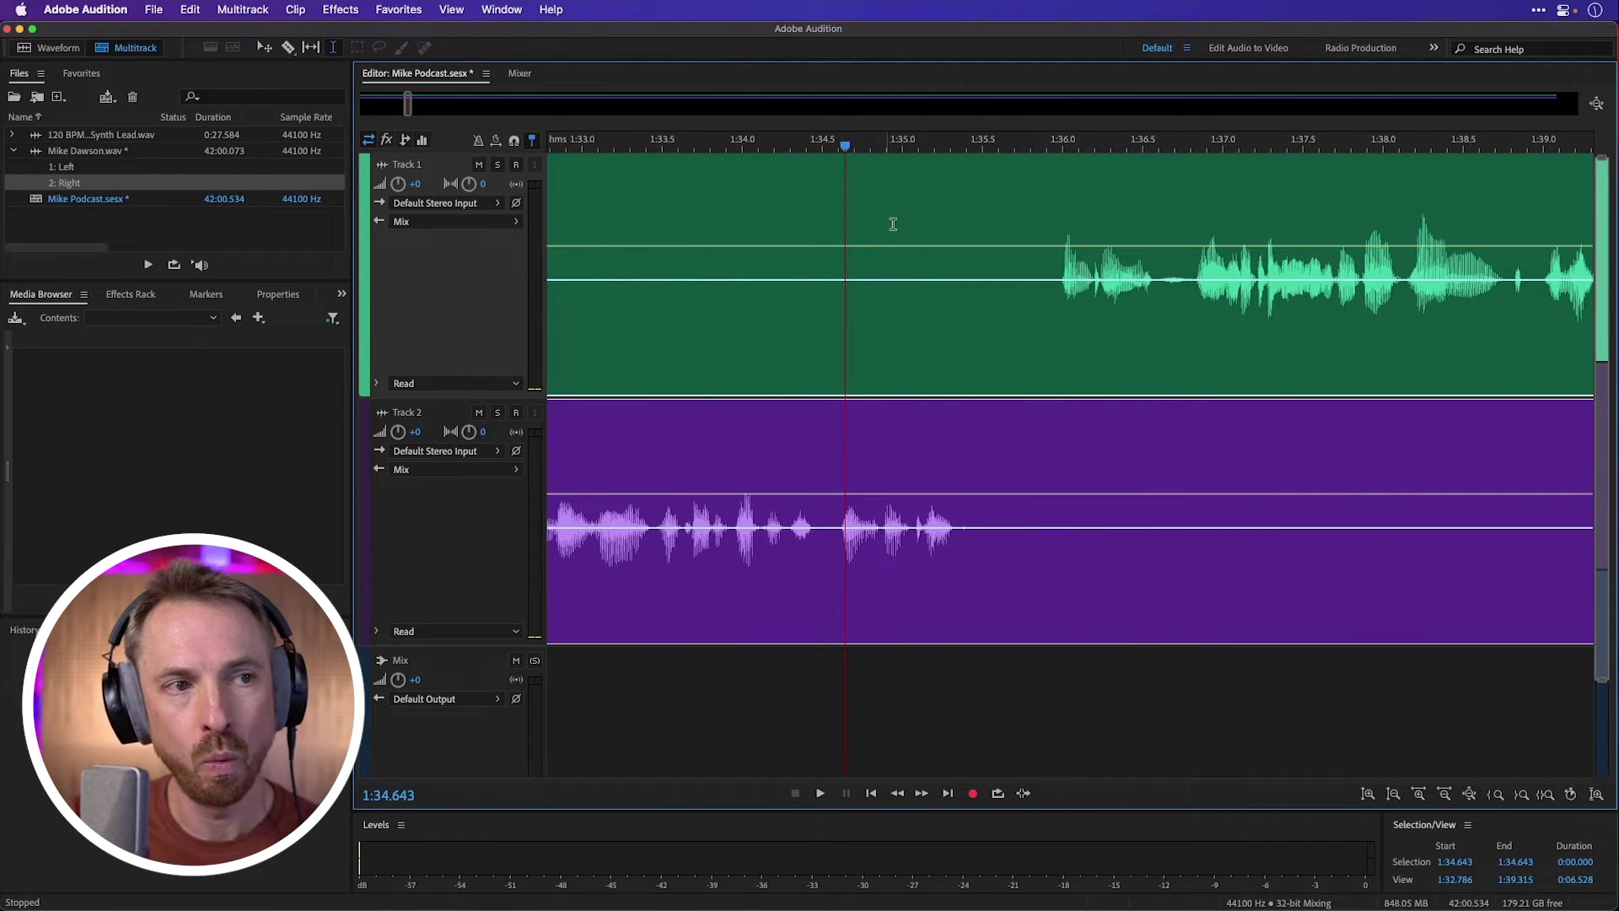
drag(973, 353, 1054, 564)
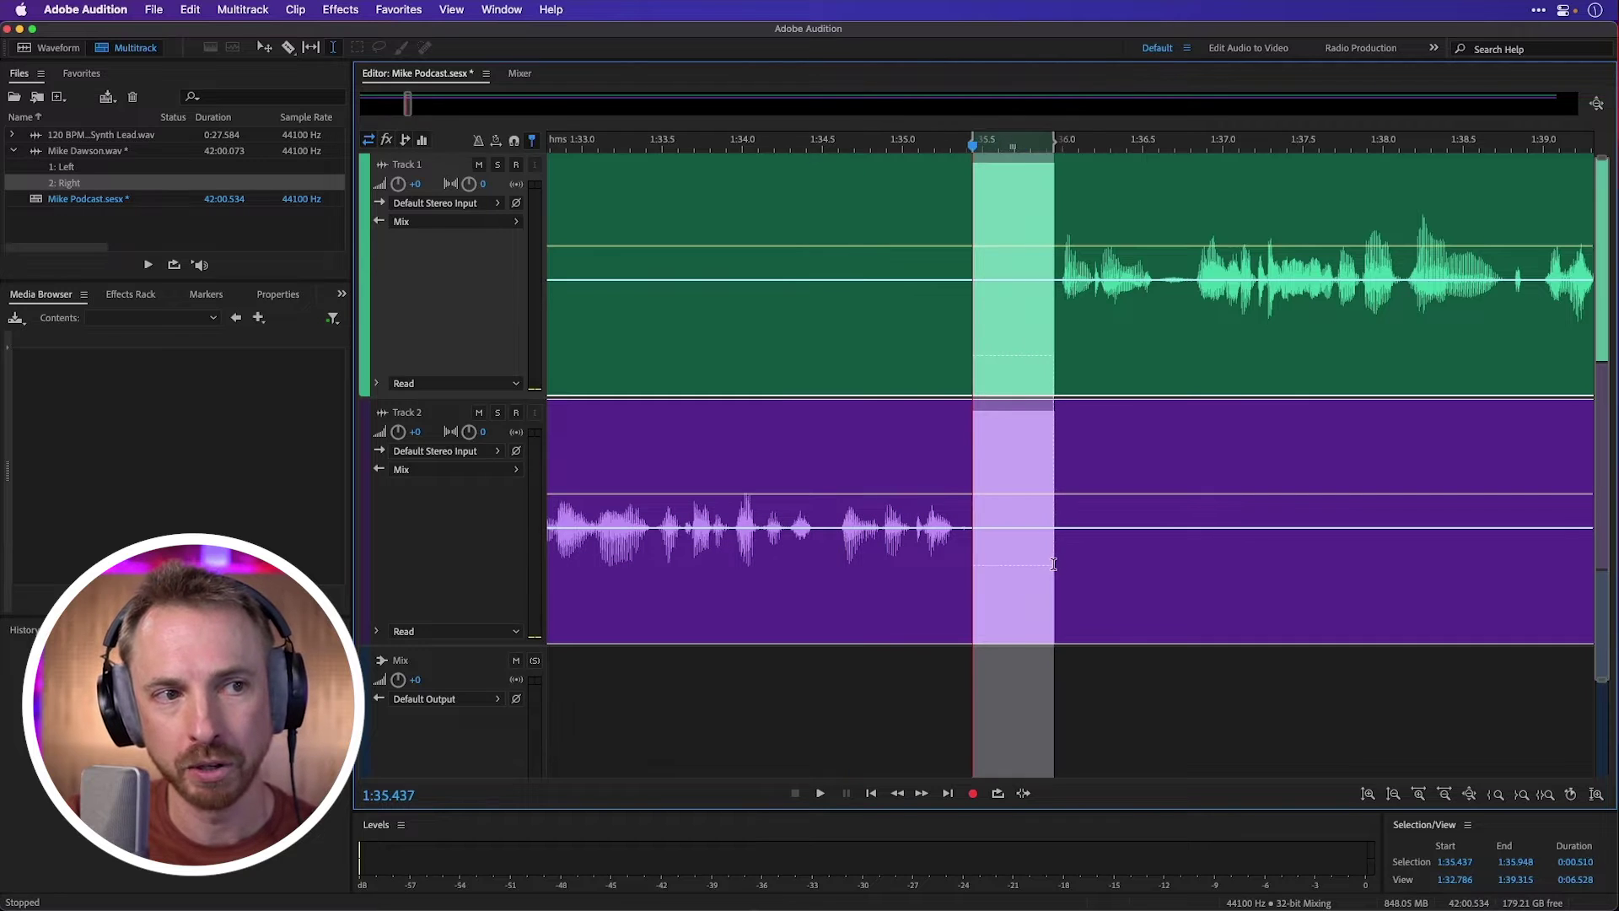
right_click(996, 290)
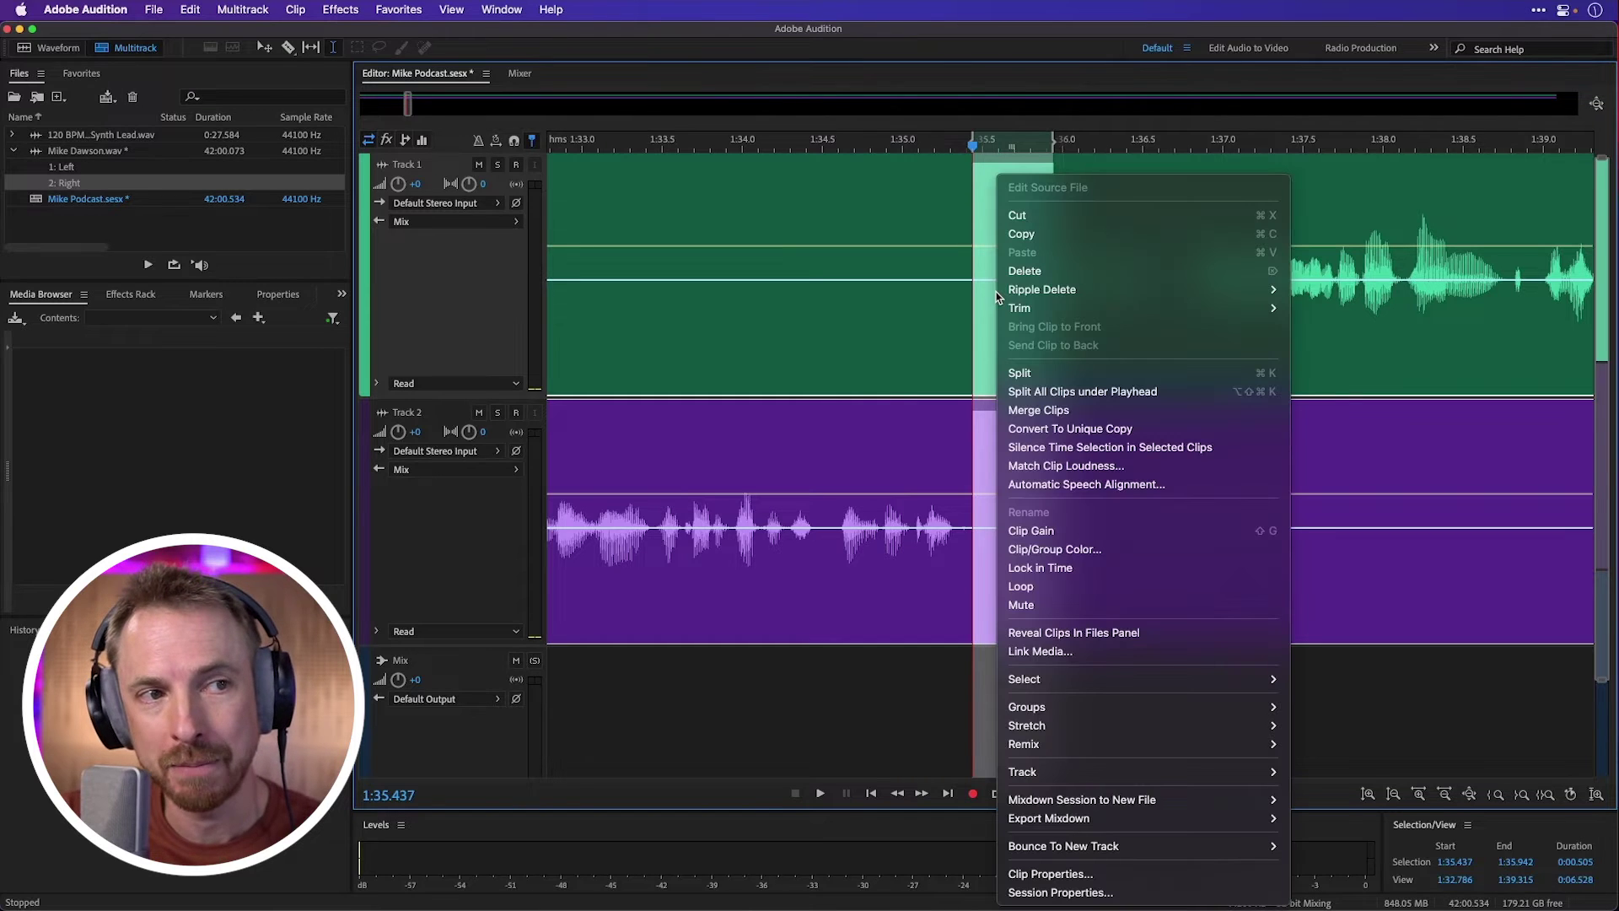
mouse_move(1050, 286)
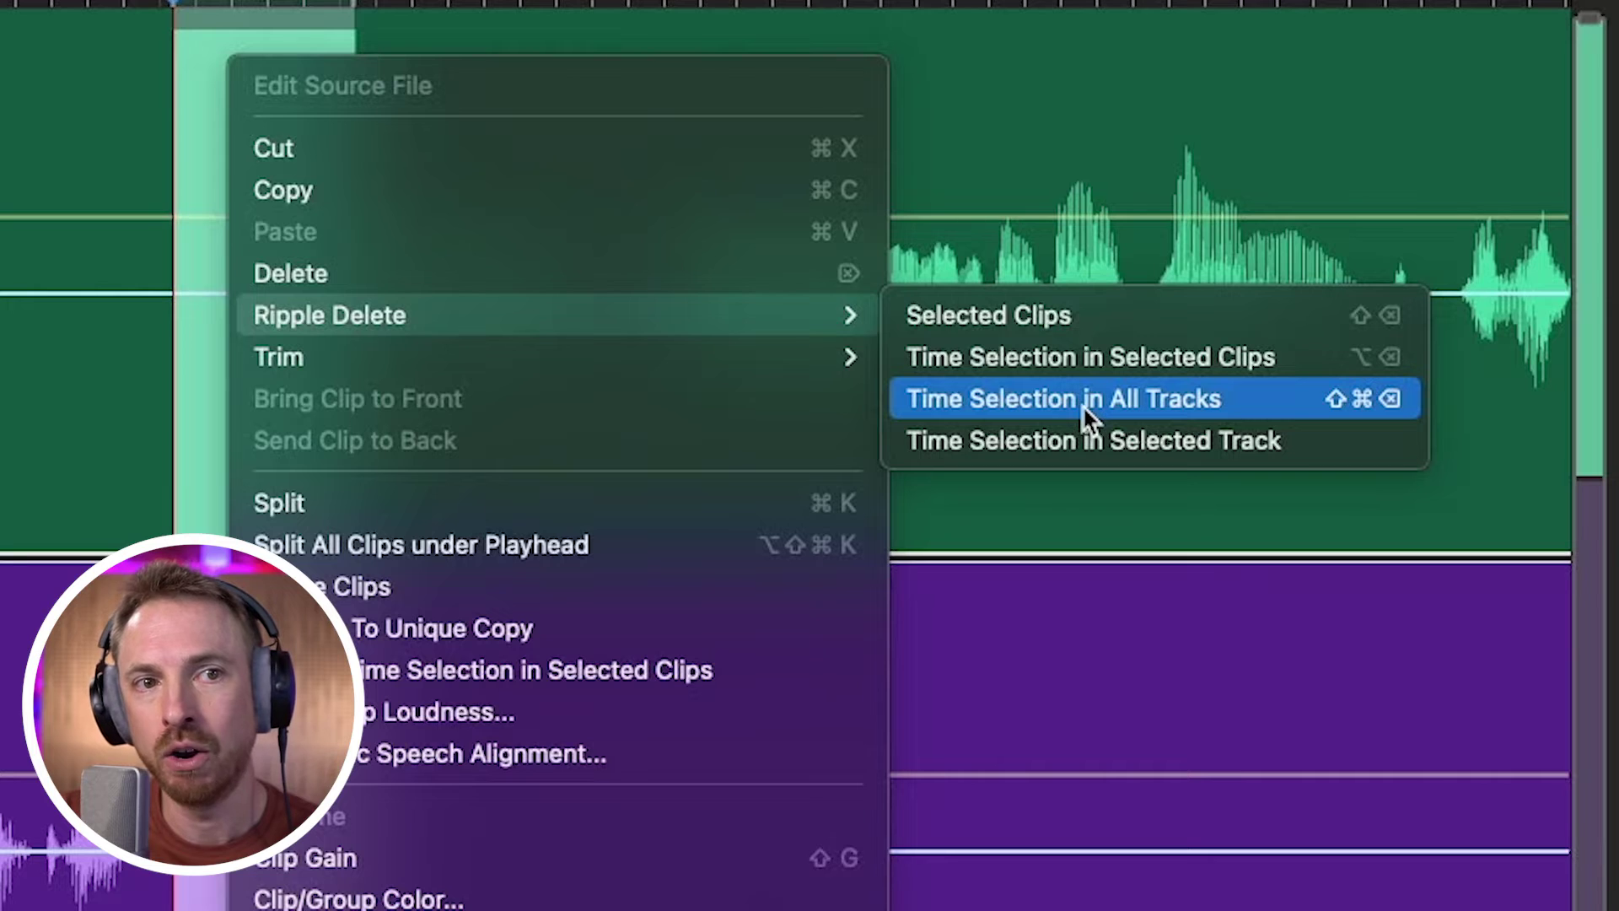
click(1159, 398)
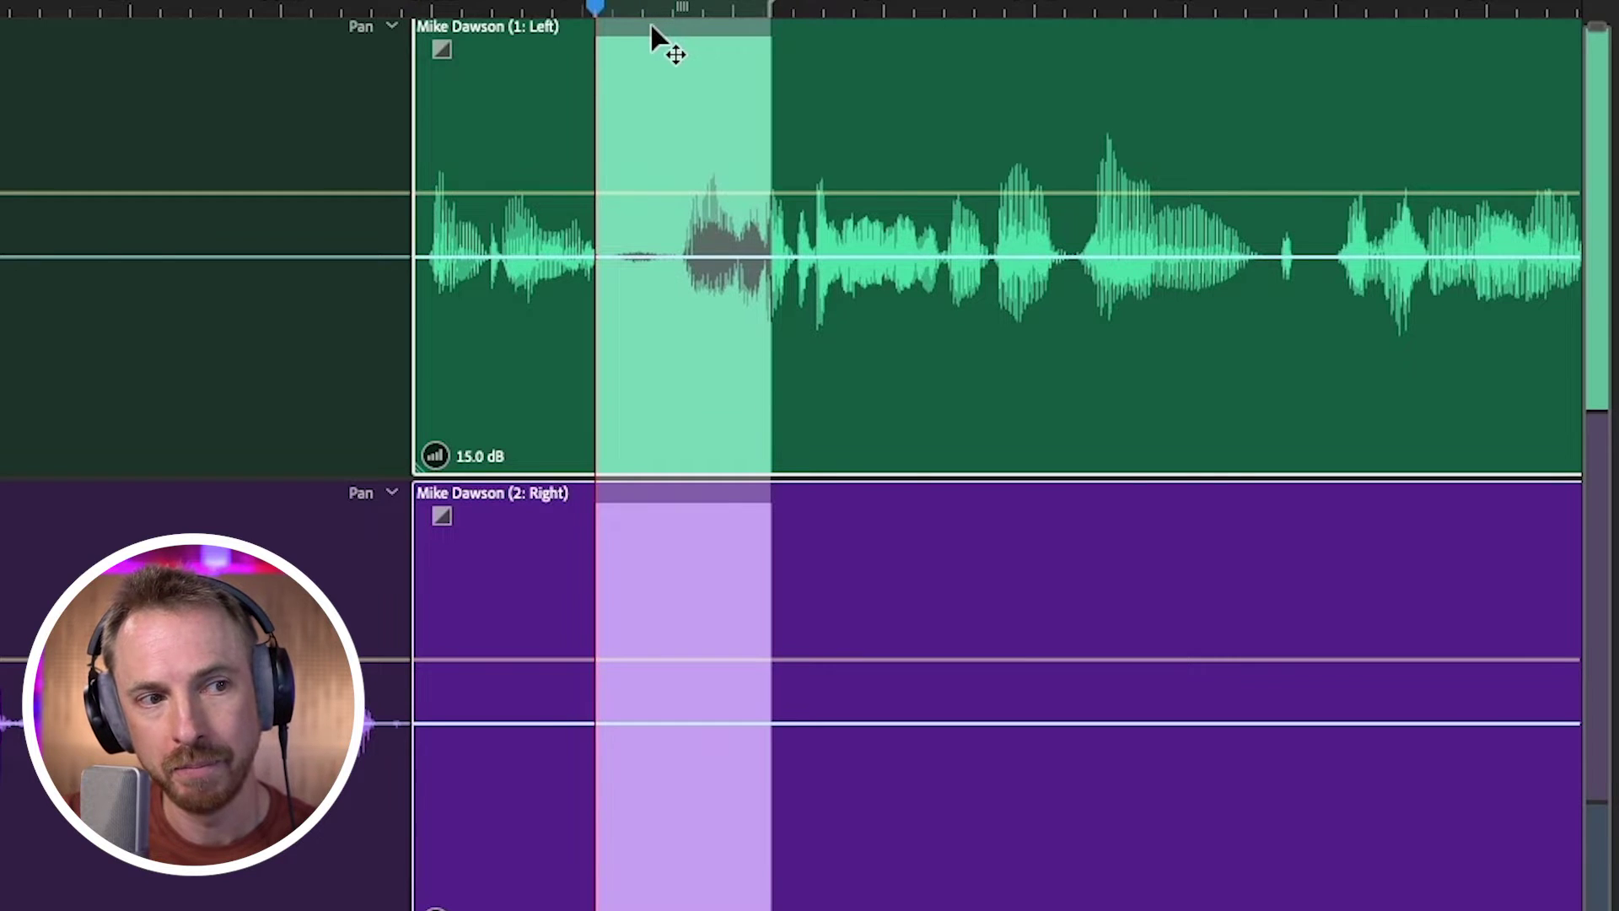
- Slide the later clips left to overlap the earlier ones, forming crossfades at the cut
mouse_move(653, 26)
mouse_down()
mouse_move(618, 27)
mouse_move(634, 25)
mouse_up()
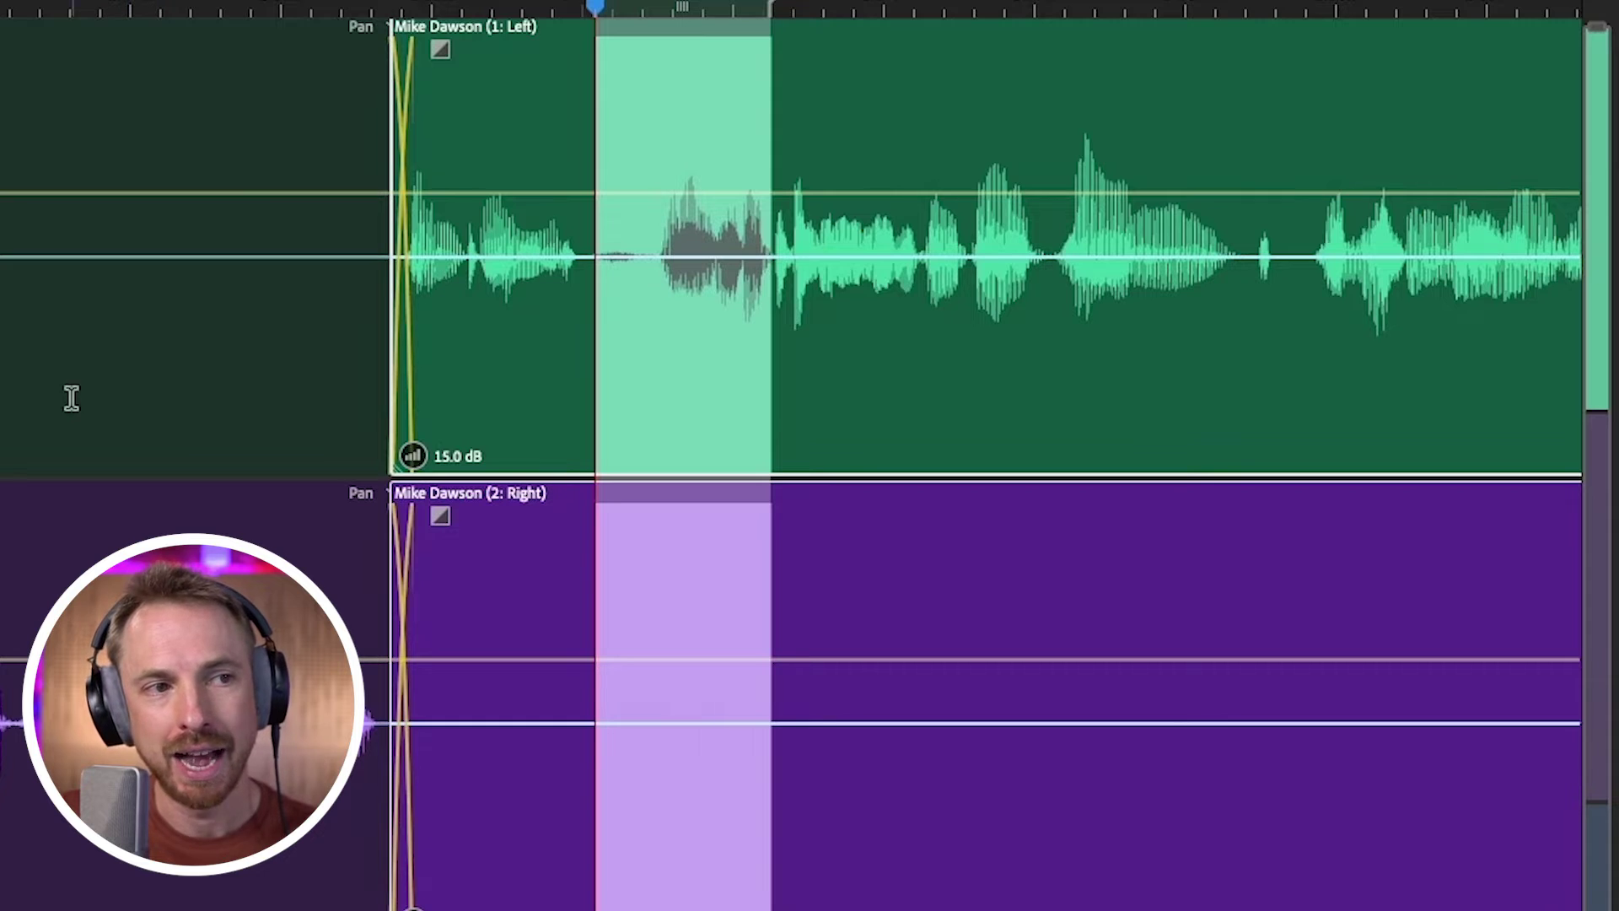
click(193, 253)
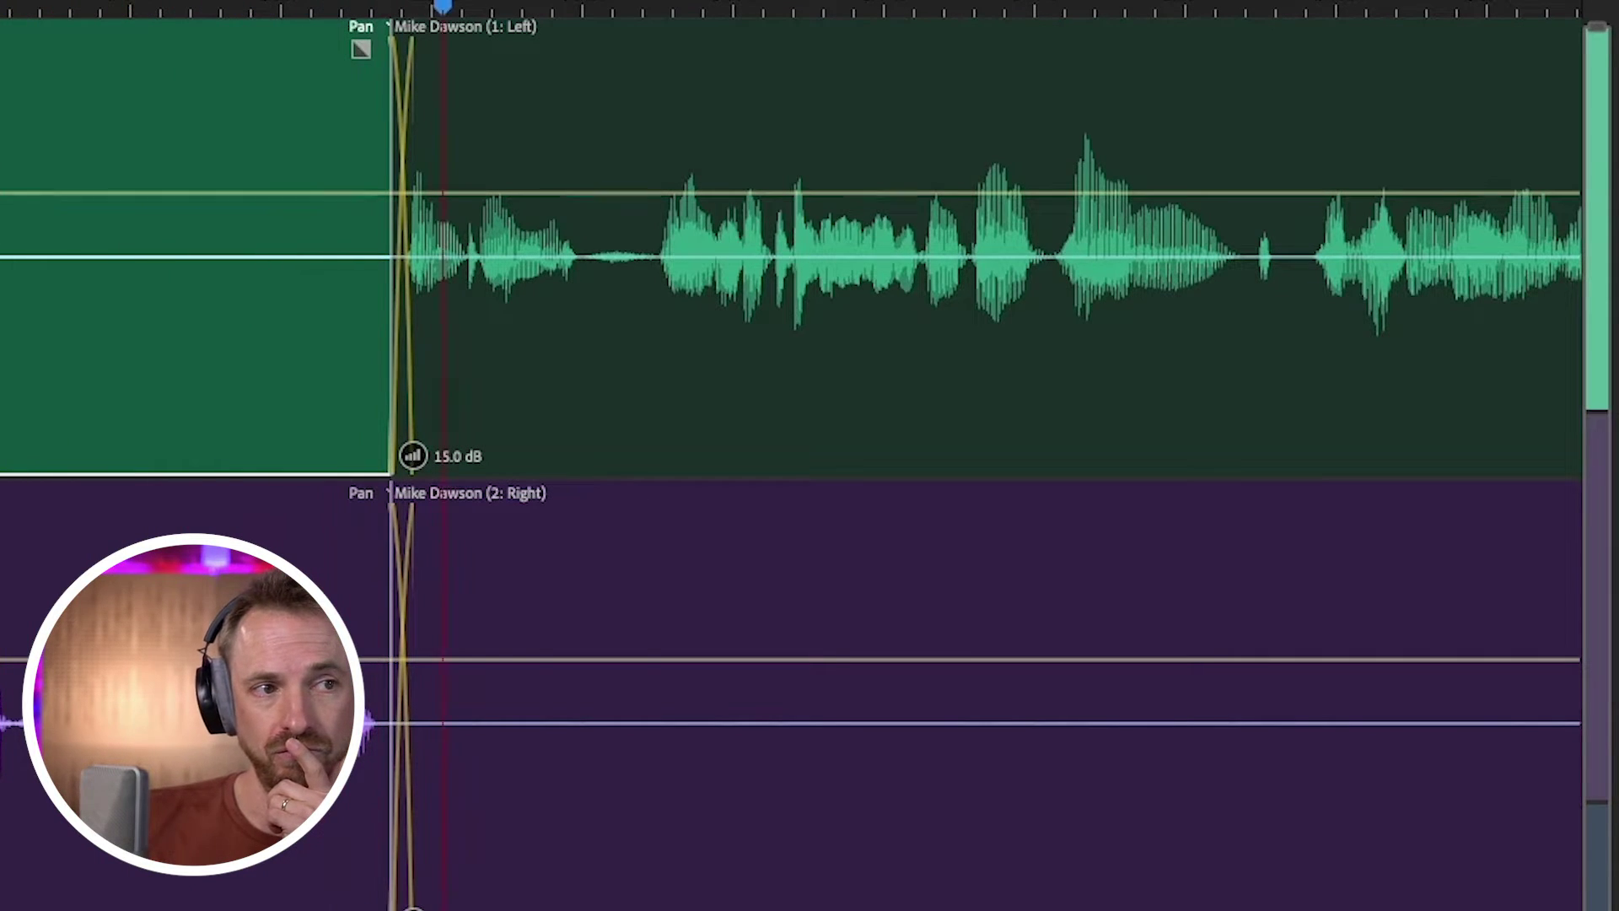
key(space)
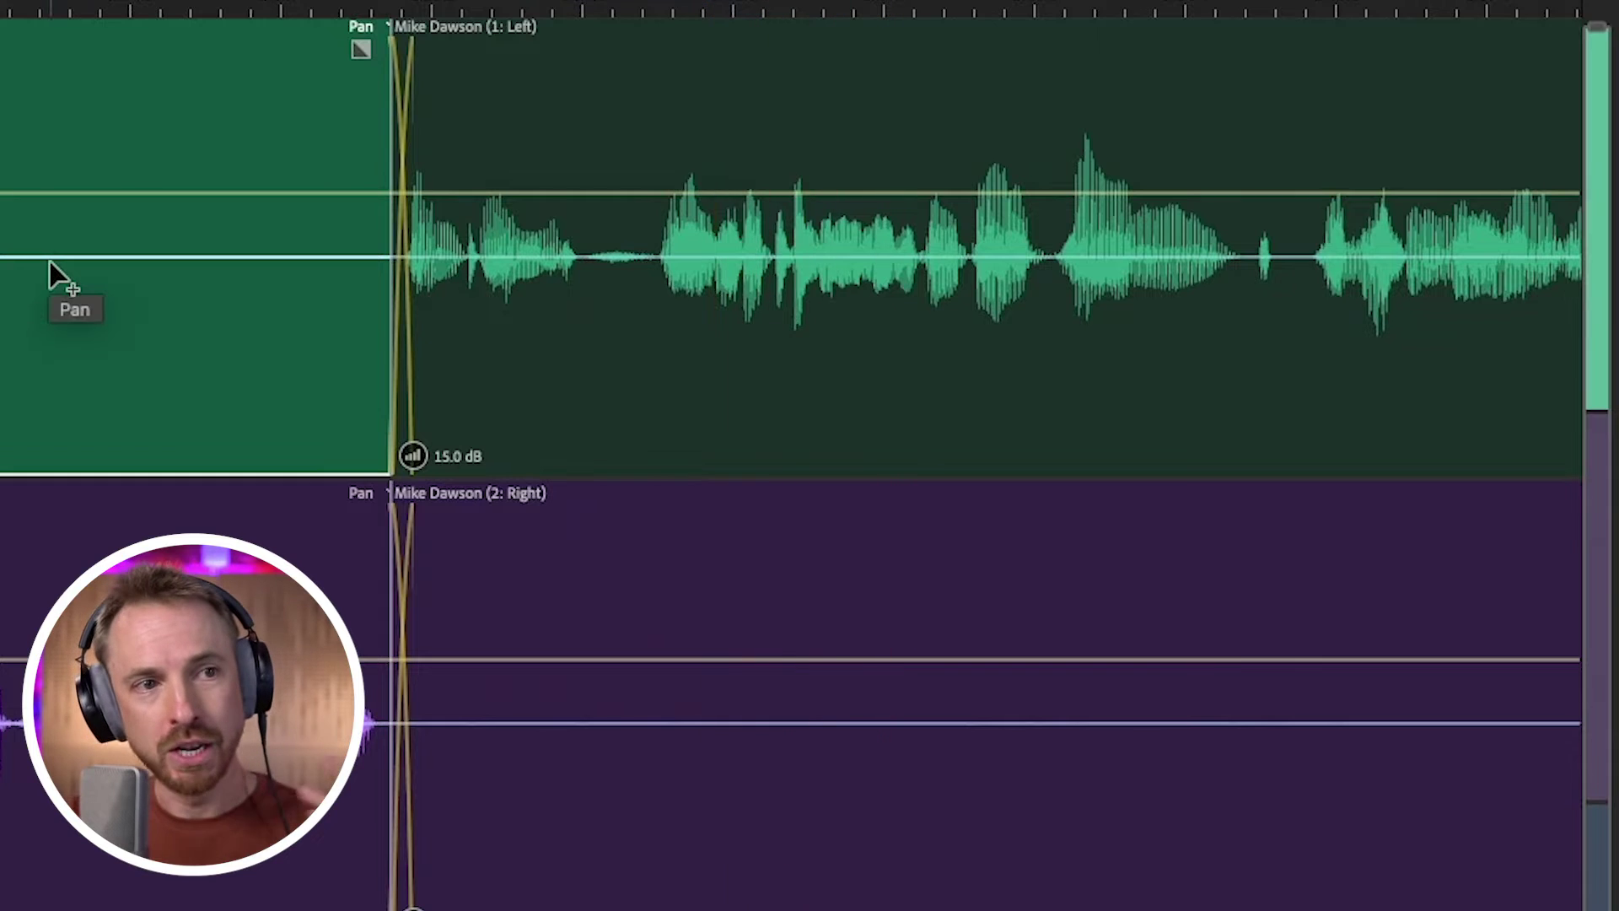
- Zoom to 3:41–4:07 and listen from 3:54
scroll(509, 7, down, 1)
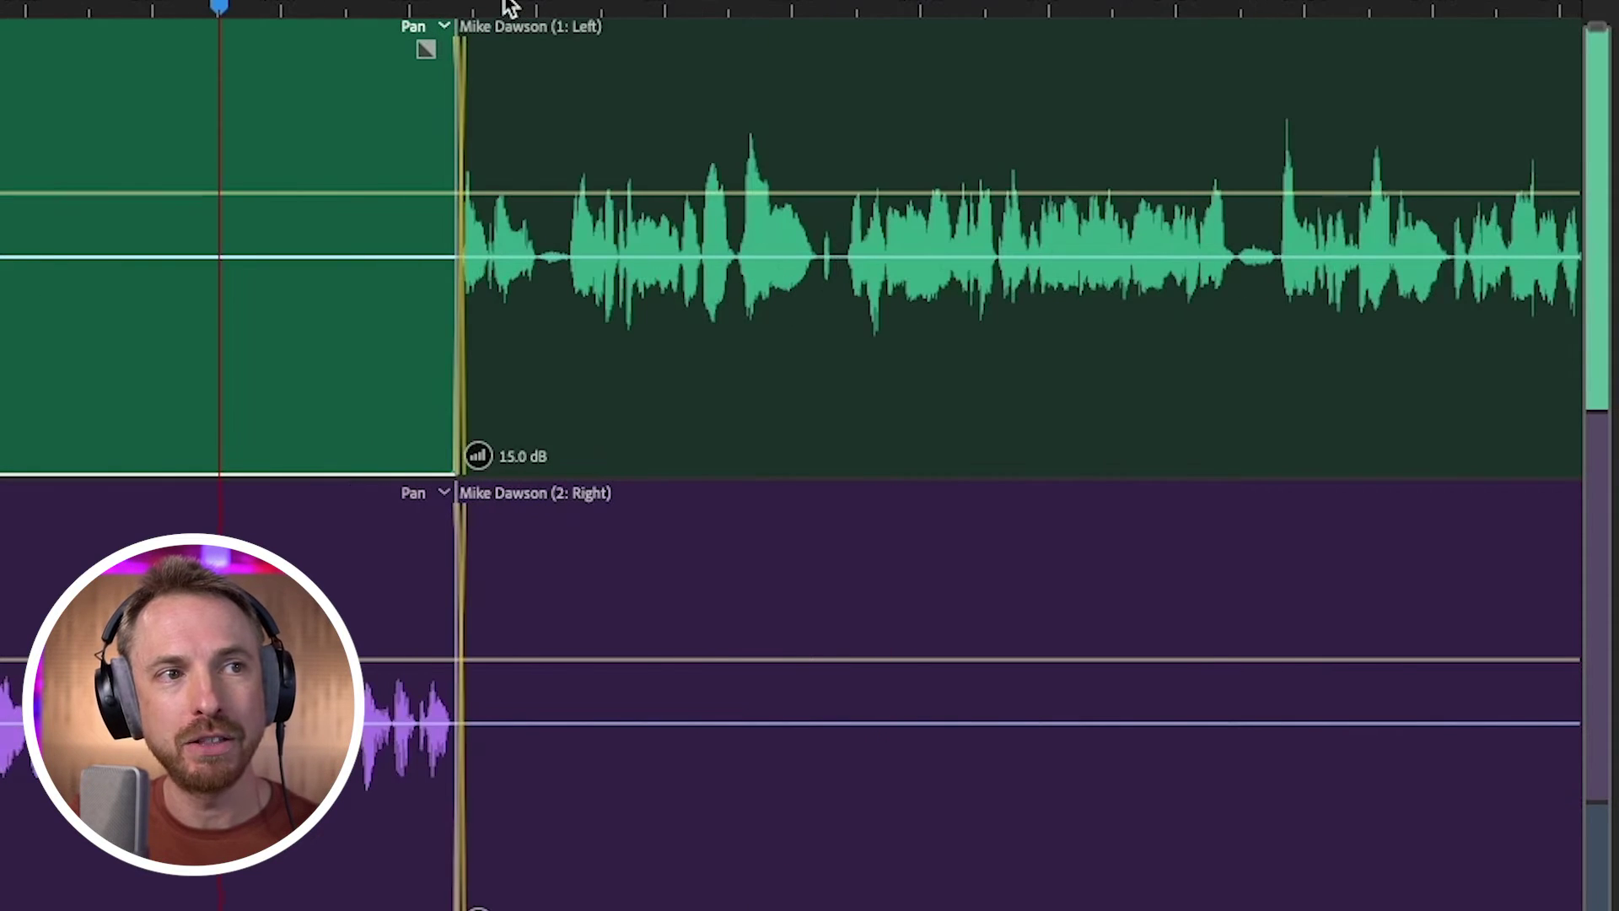
scroll(509, 6, down, 3)
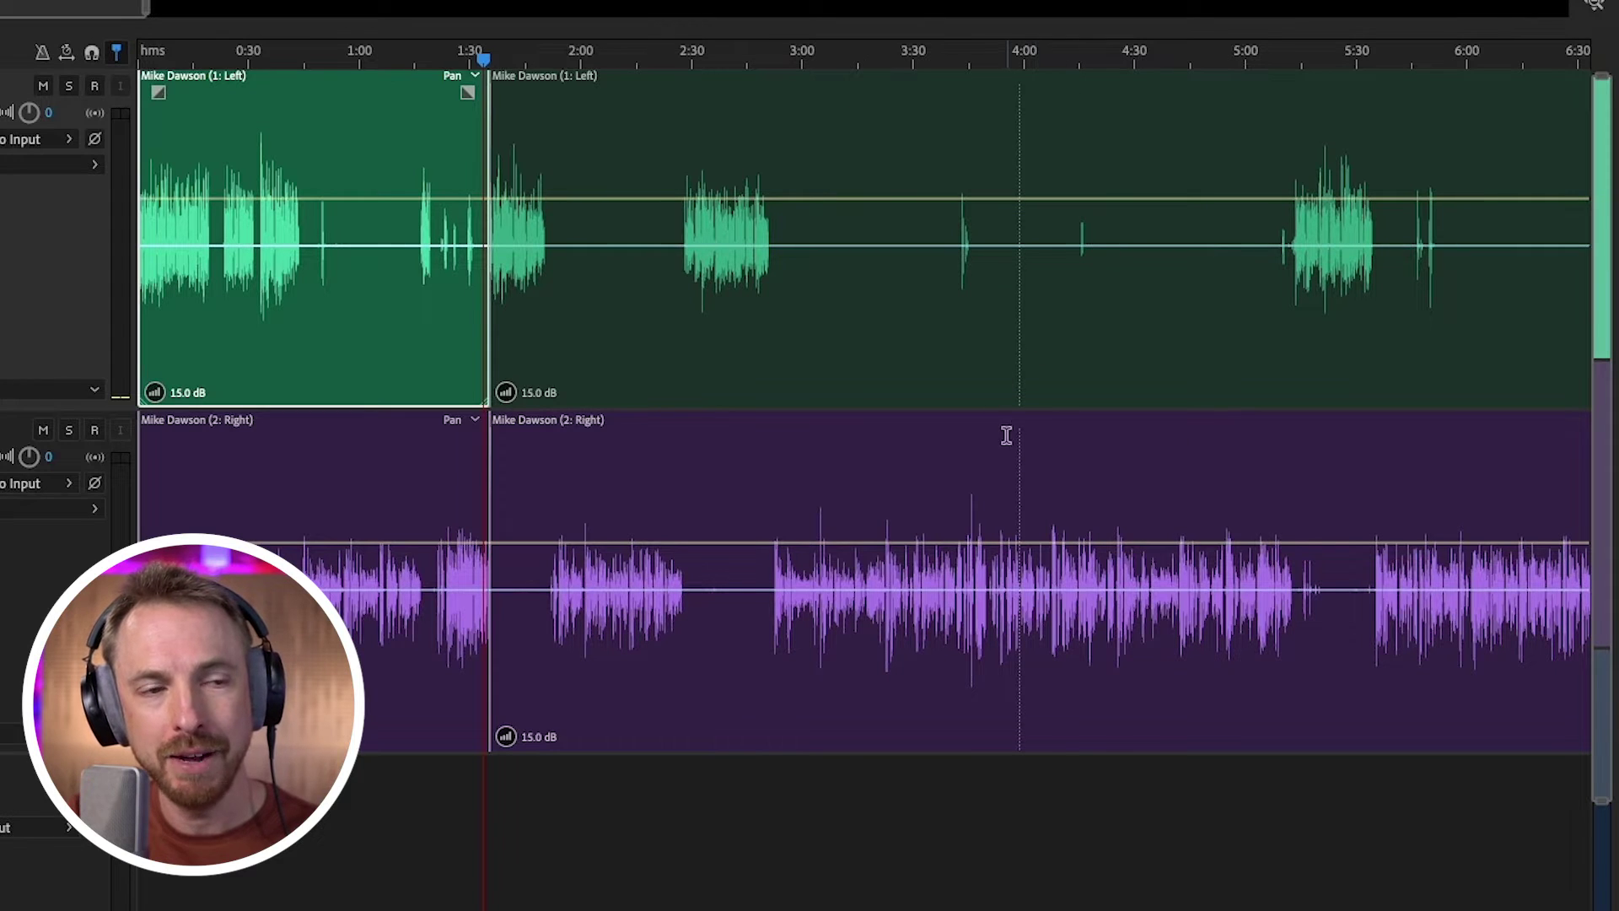
click(1006, 278)
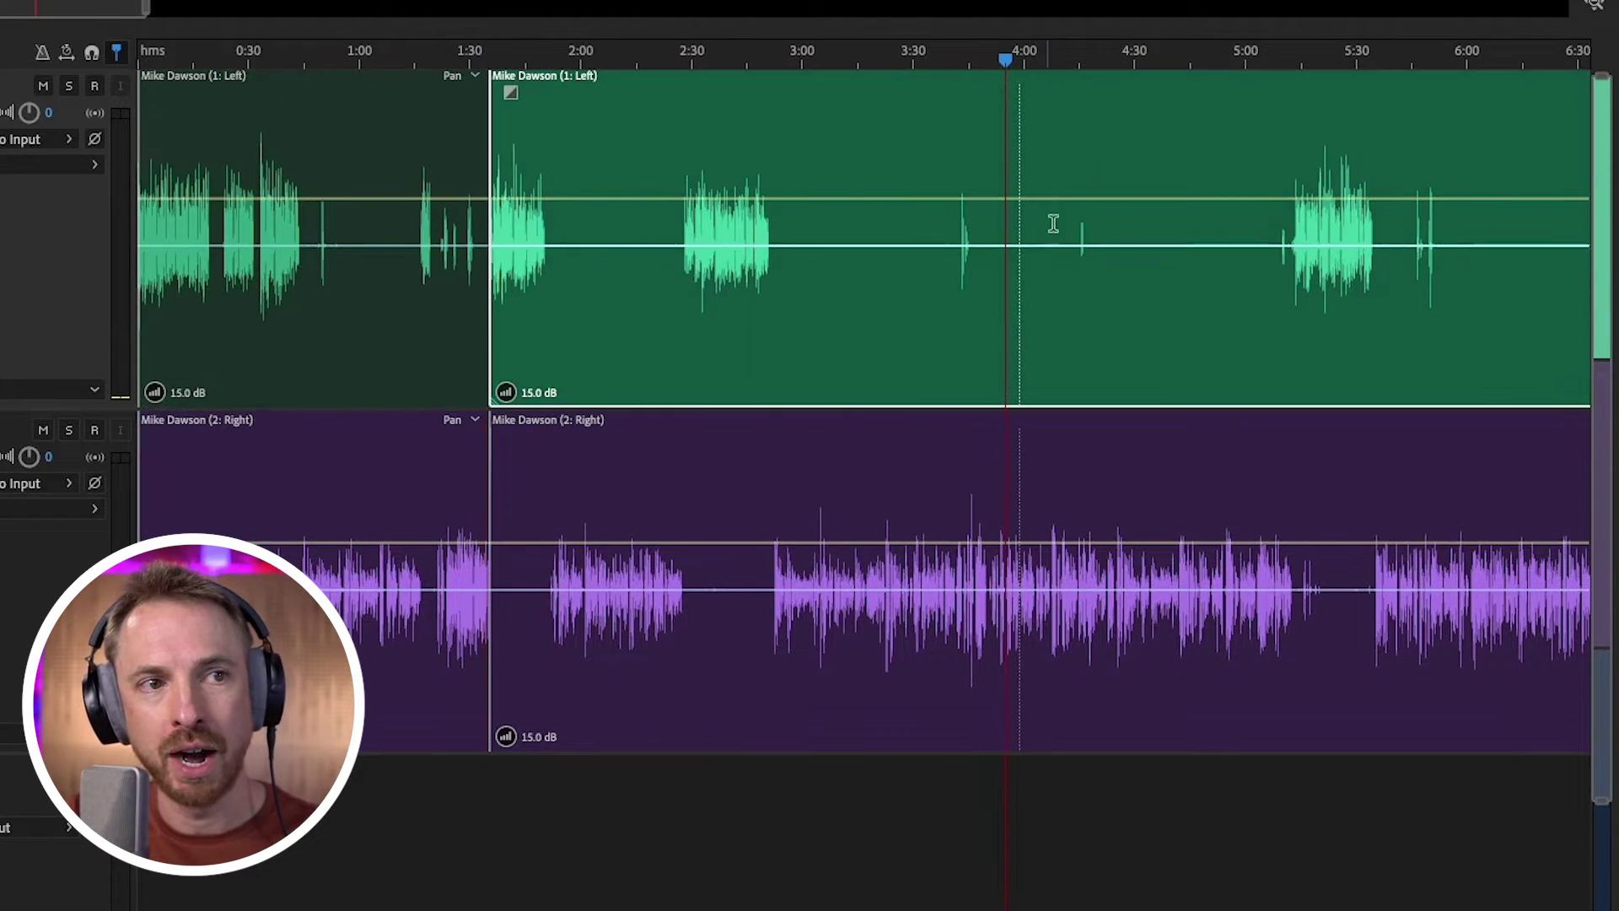
scroll(1012, 63, up, 10)
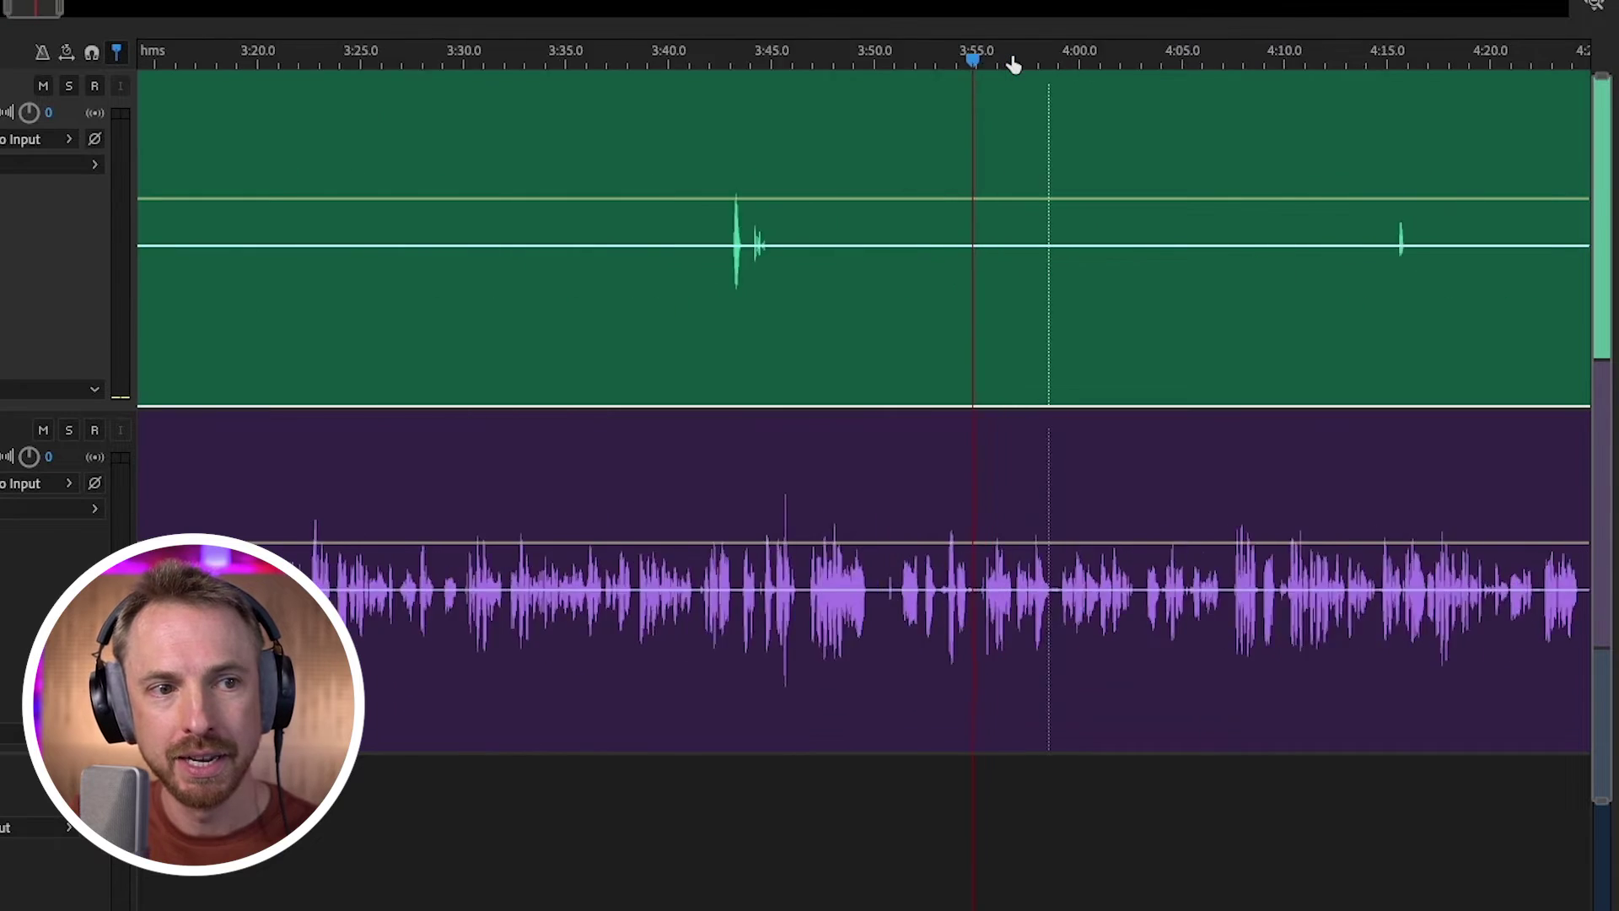
key(space)
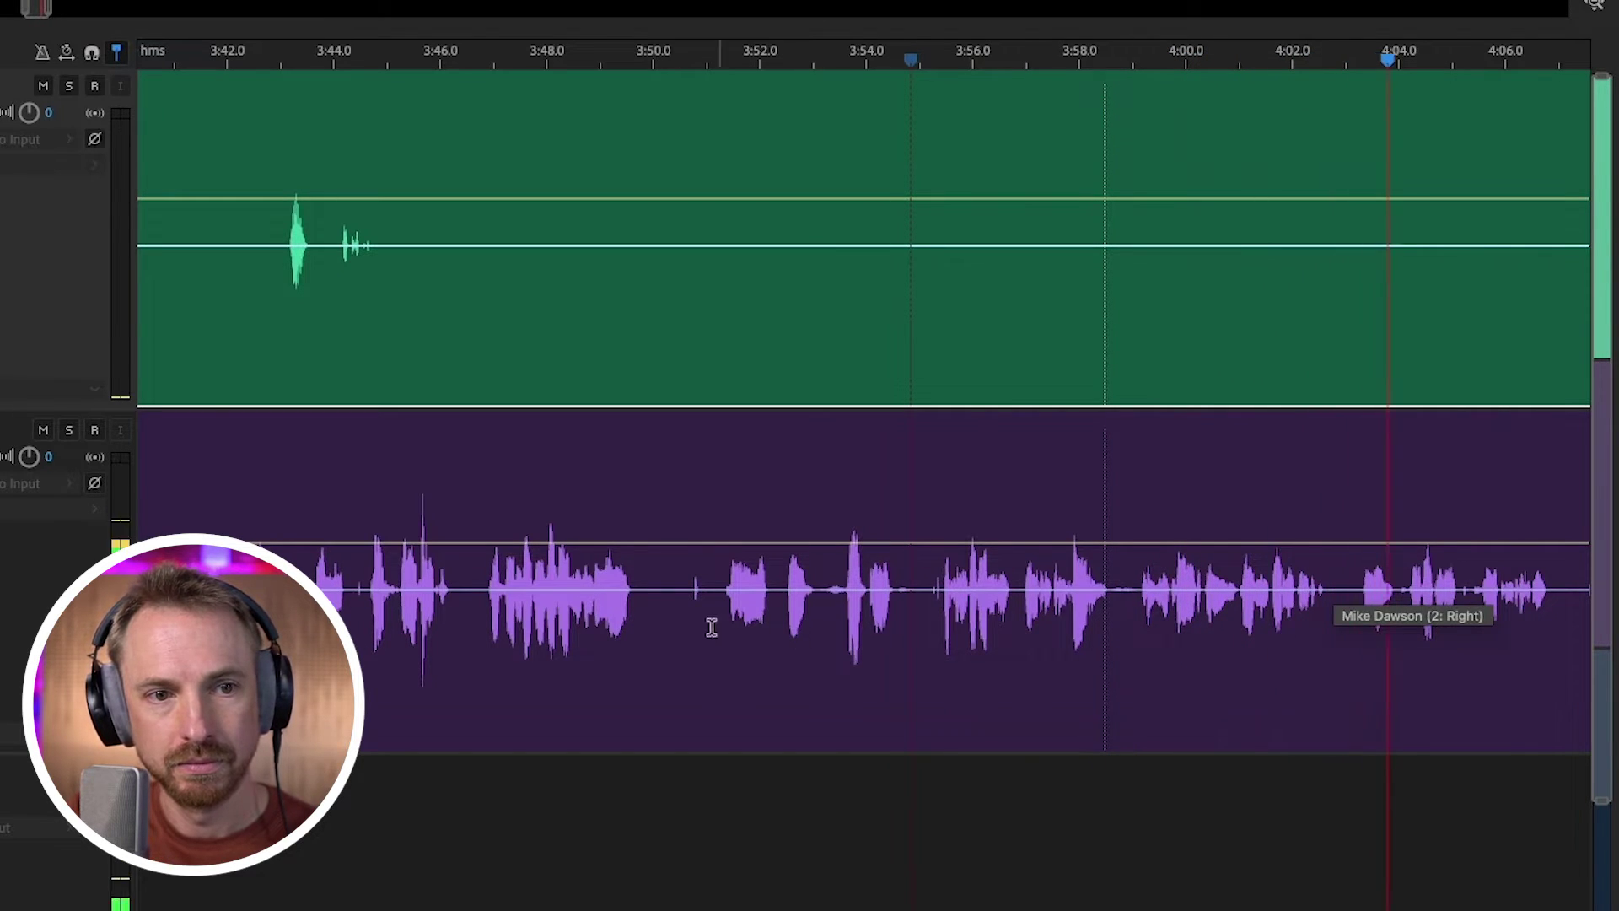
key(space)
- Listen from 3:46.7, then select 3:49.8–3:57.0 across both tracks
click(480, 650)
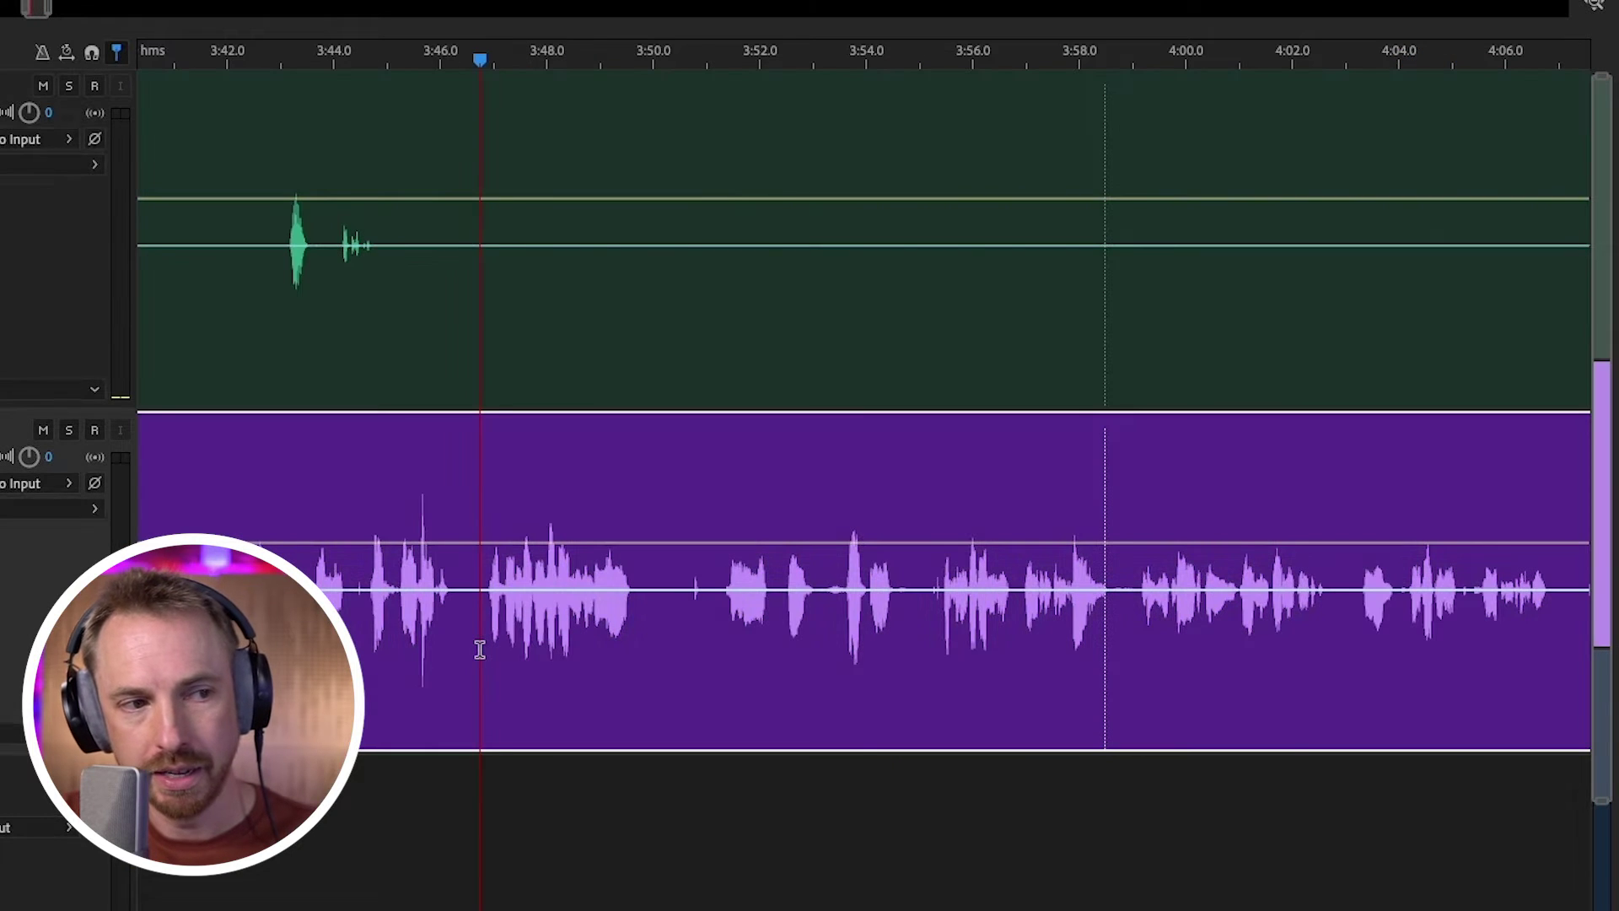
key(space)
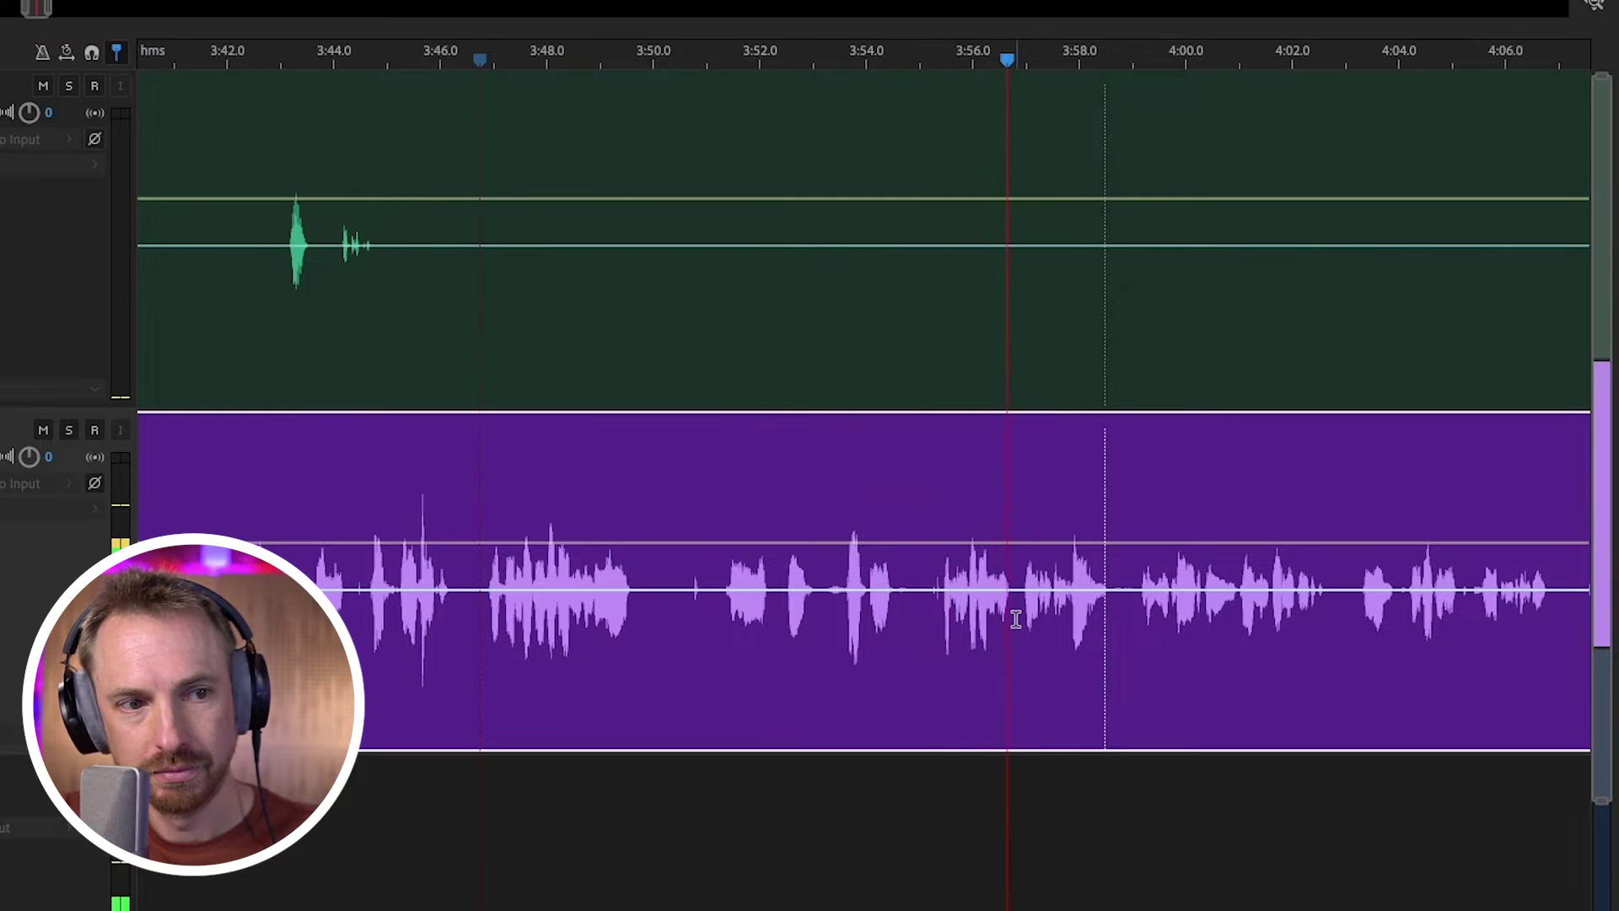
drag(1017, 617, 634, 363)
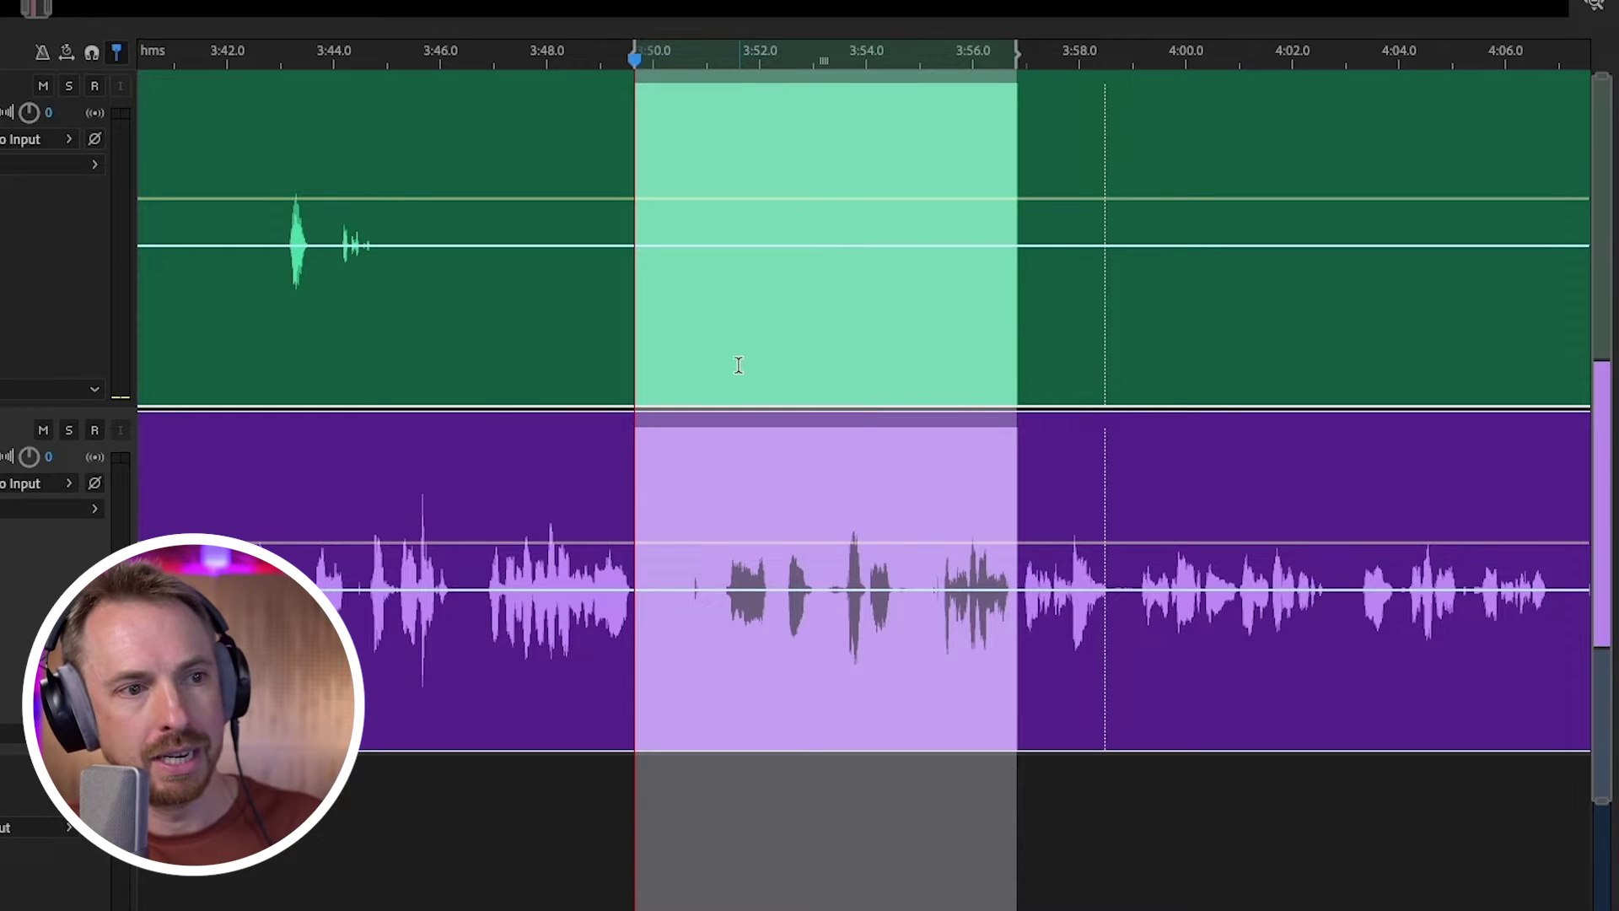
- Delete the selected pause from both tracks and play back across the edit
key(Delete)
click(568, 294)
key(space)
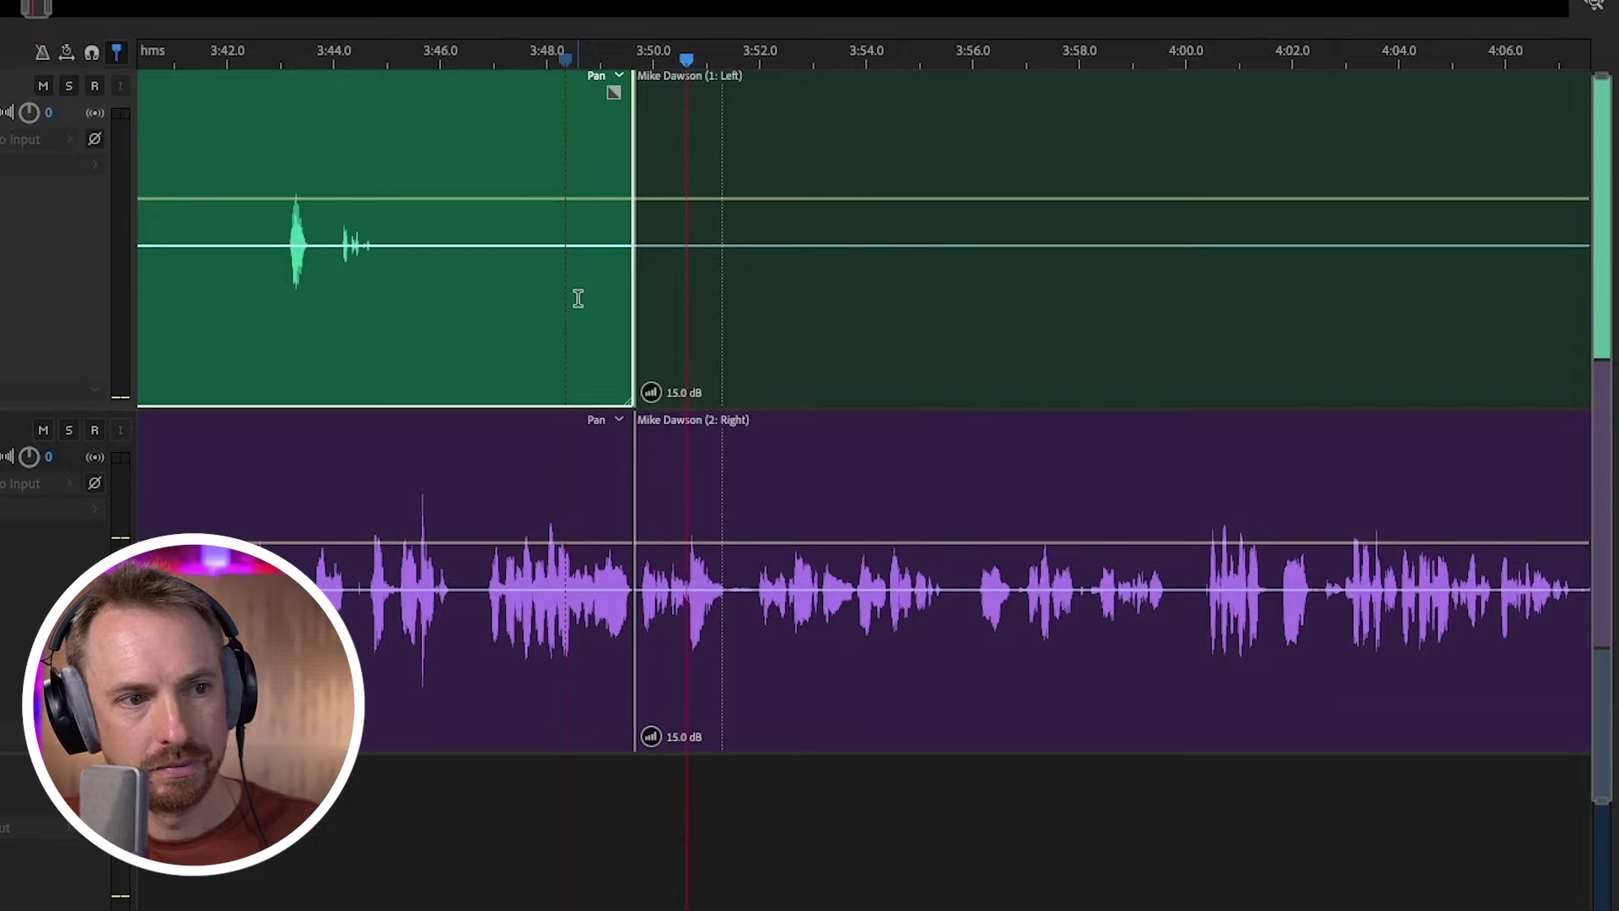
key(space)
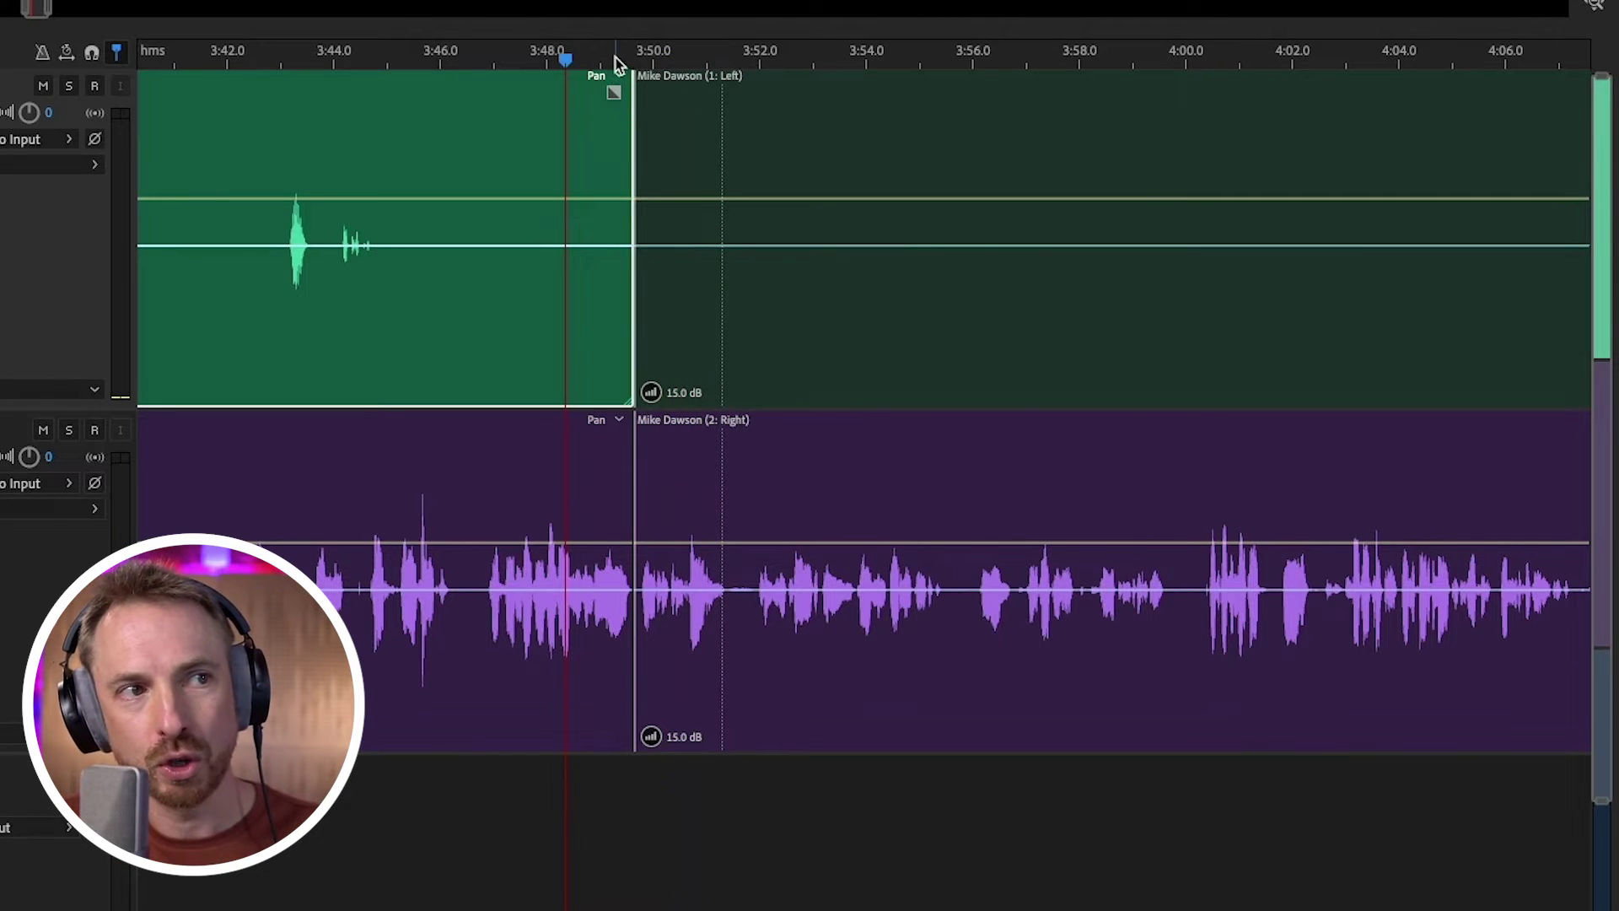
- Overlap the later clips onto the earlier ones for a crossfade at 3:49.6, then play the join
scroll(615, 57, up, 2)
scroll(616, 58, up, 3)
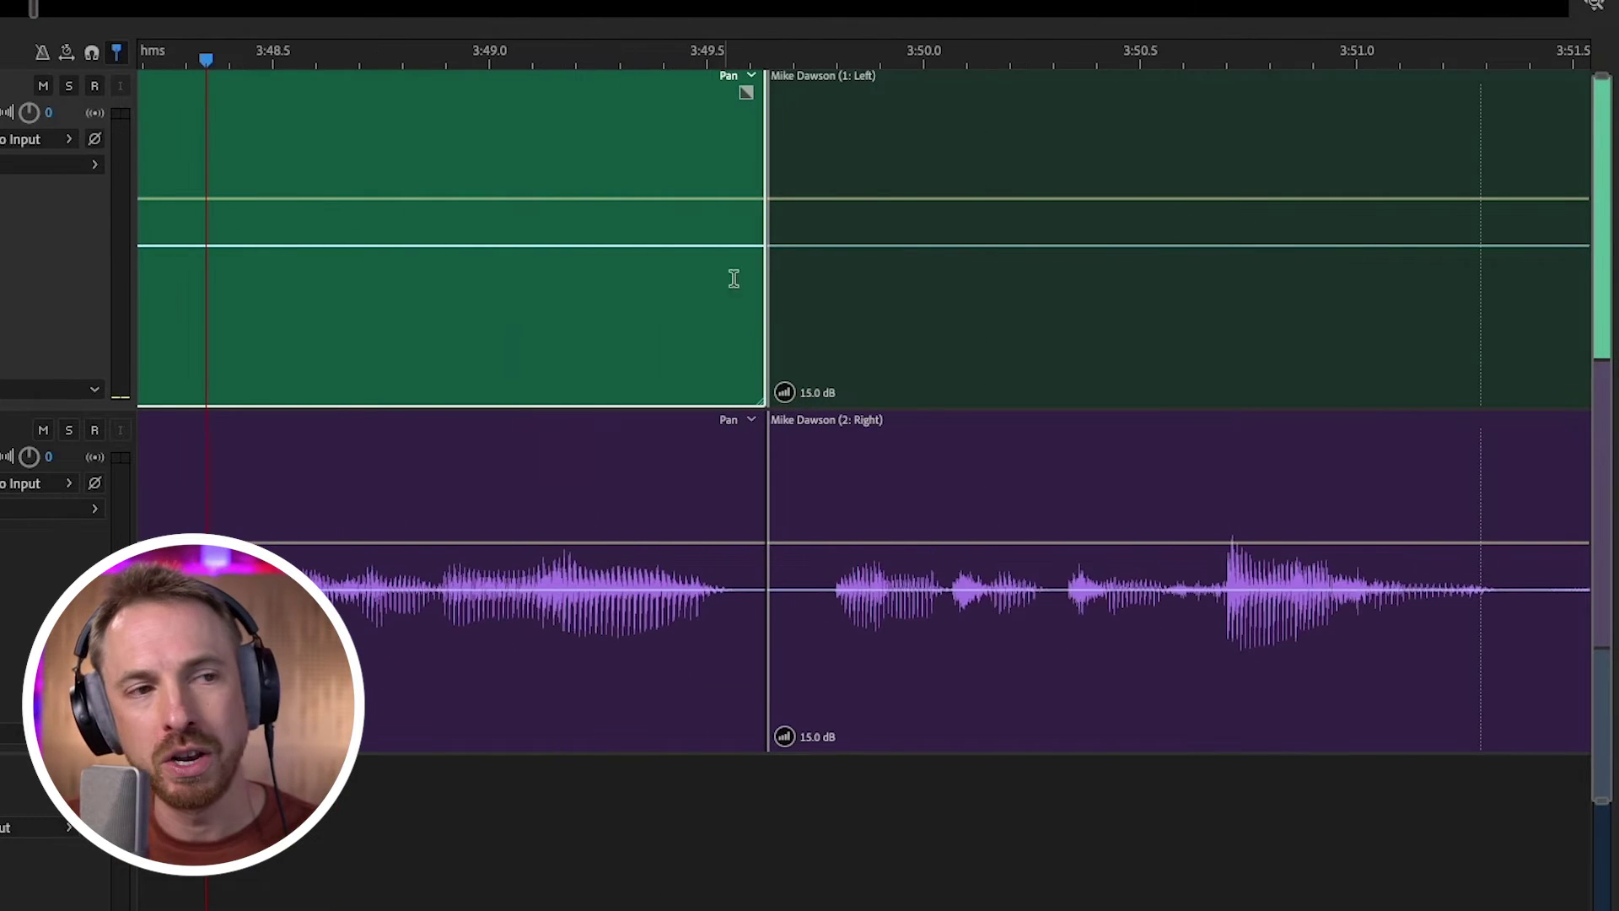
drag(847, 325, 972, 549)
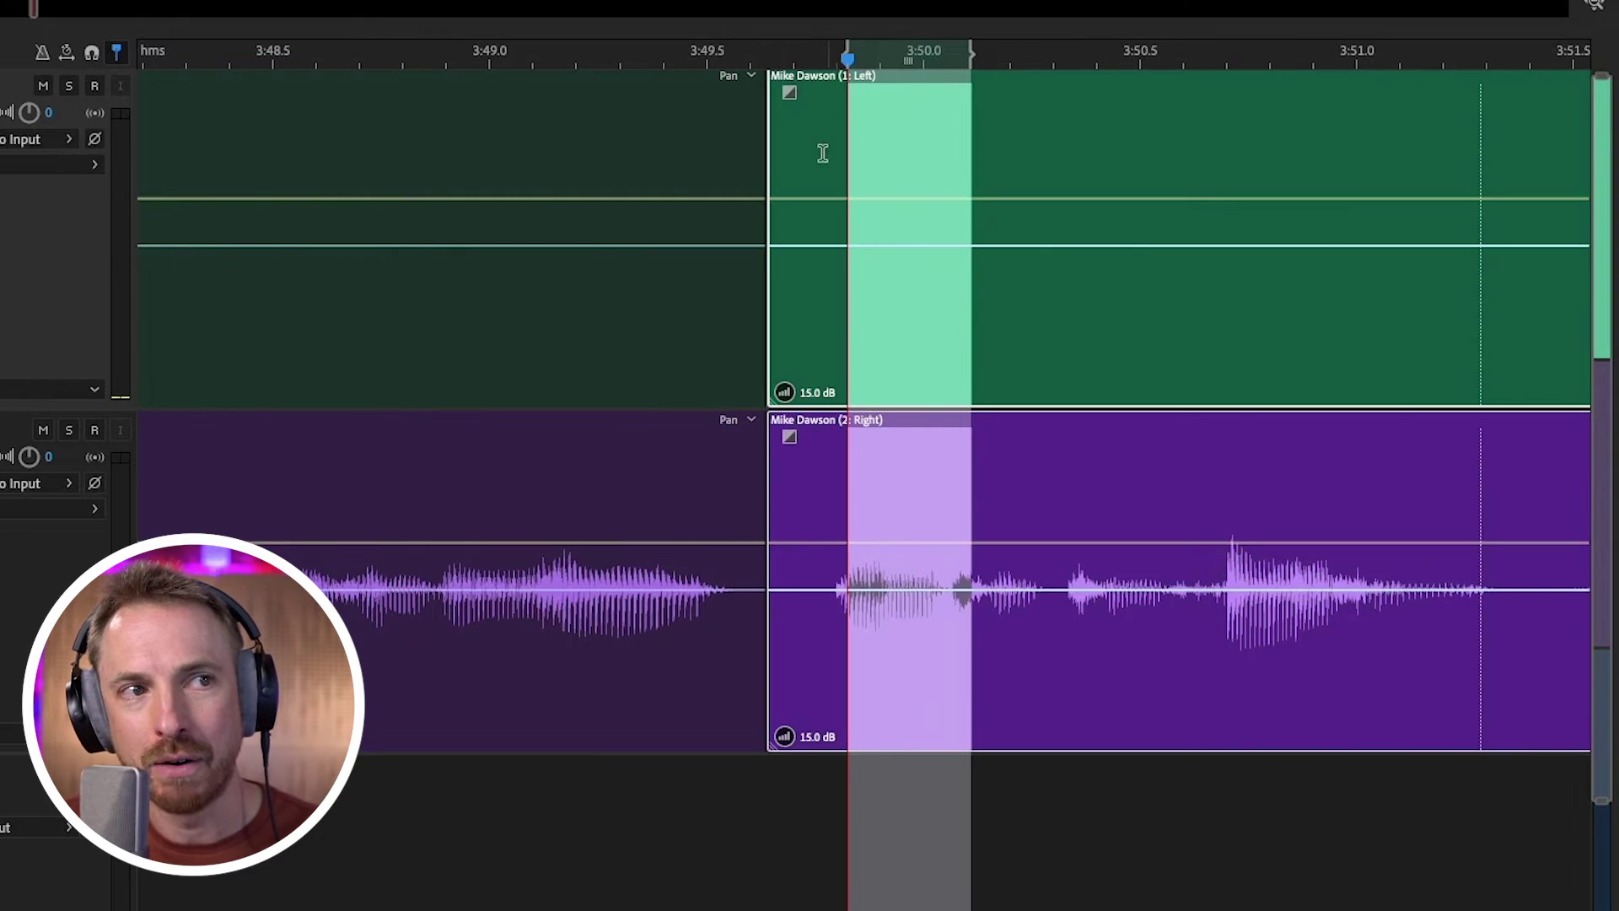
drag(825, 85, 792, 84)
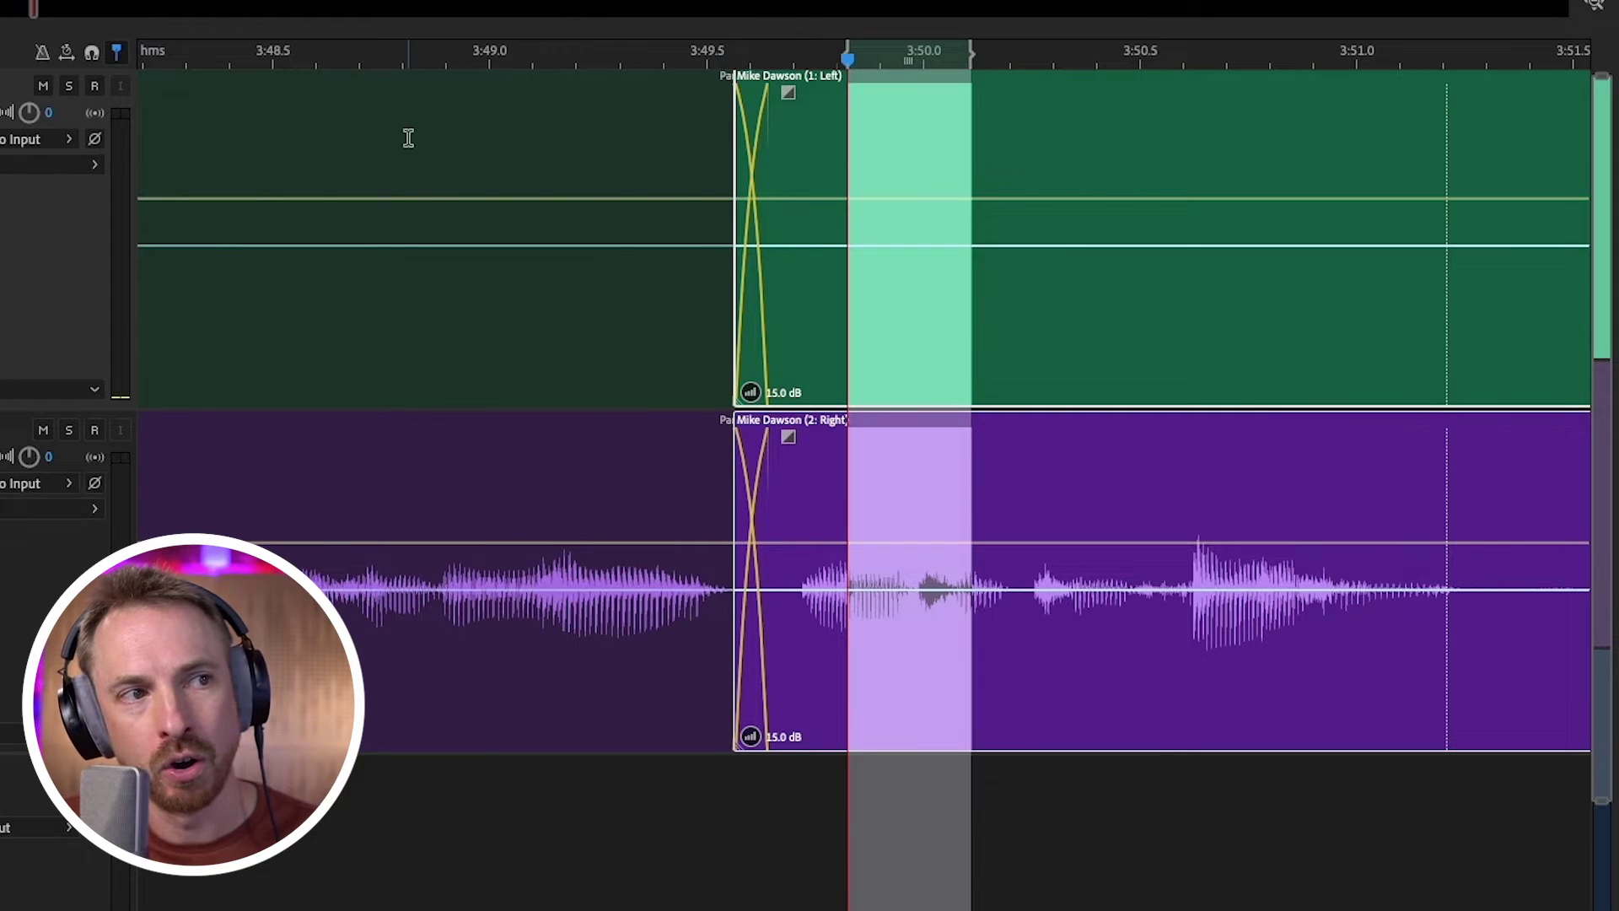
click(294, 146)
key(space)
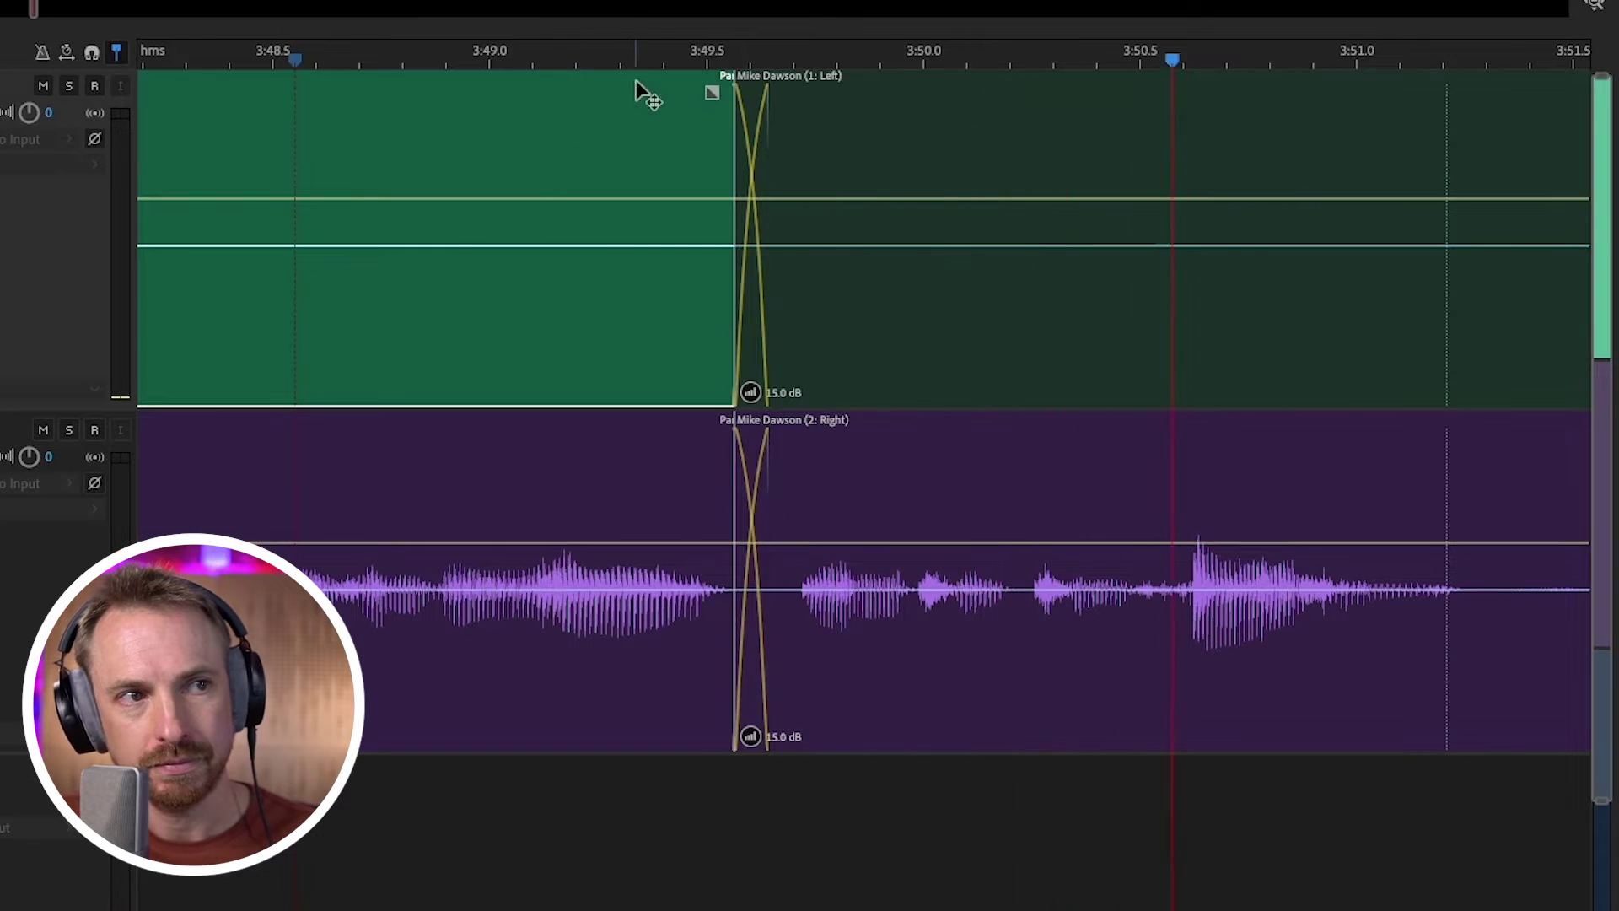
key(space)
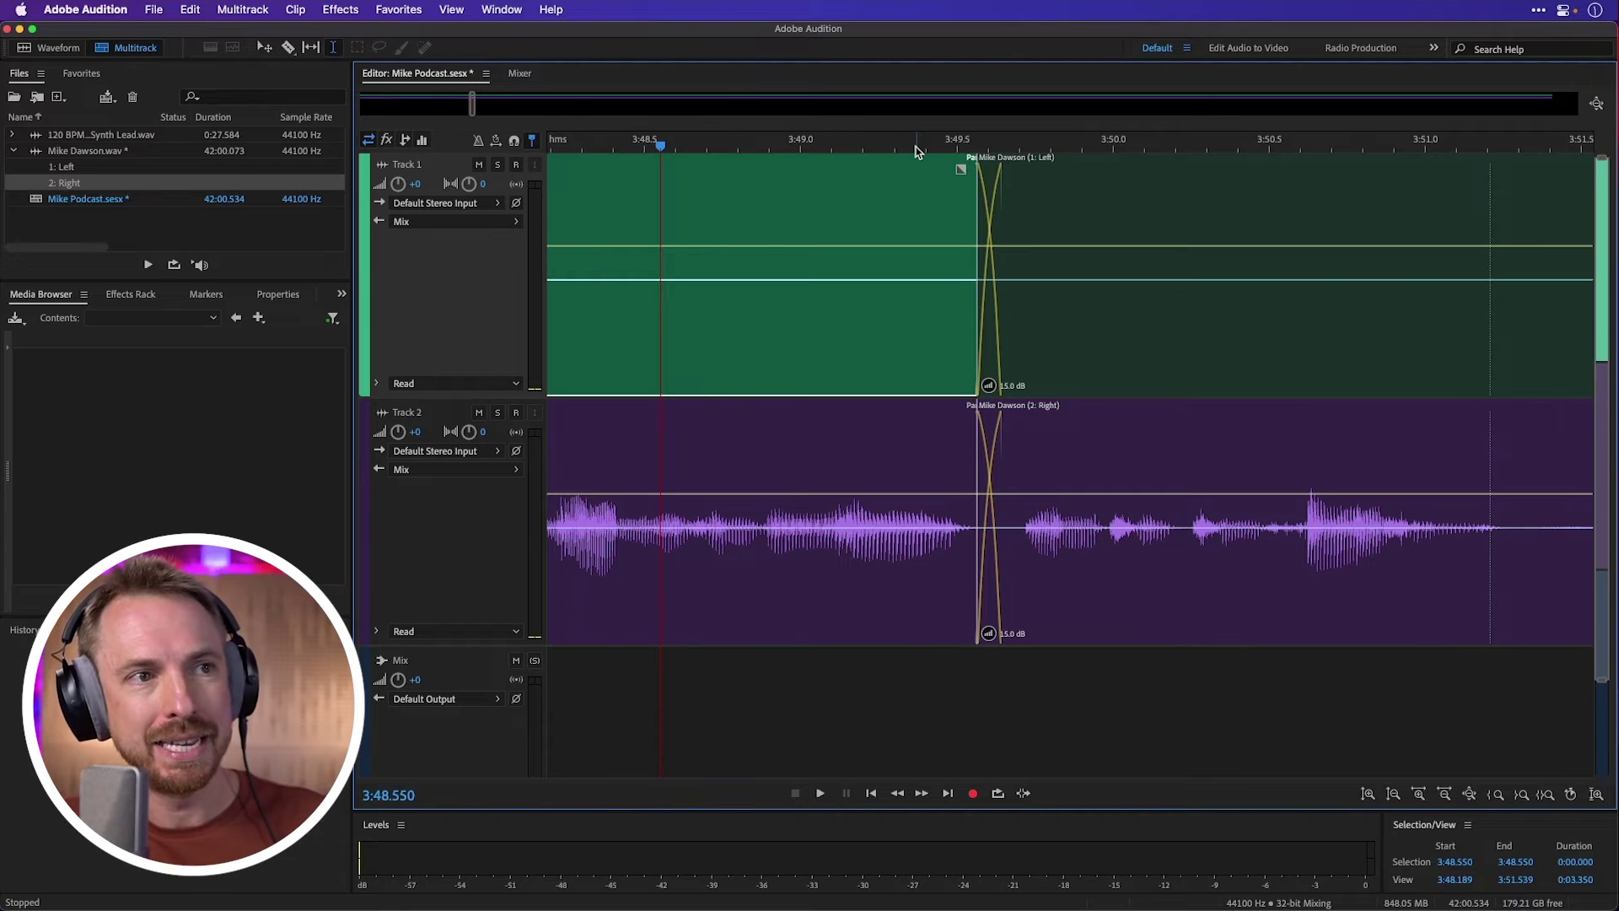
- Show Track 2's Track Effects and the Filter and EQ list for slot 1
scroll(918, 150, down, 10)
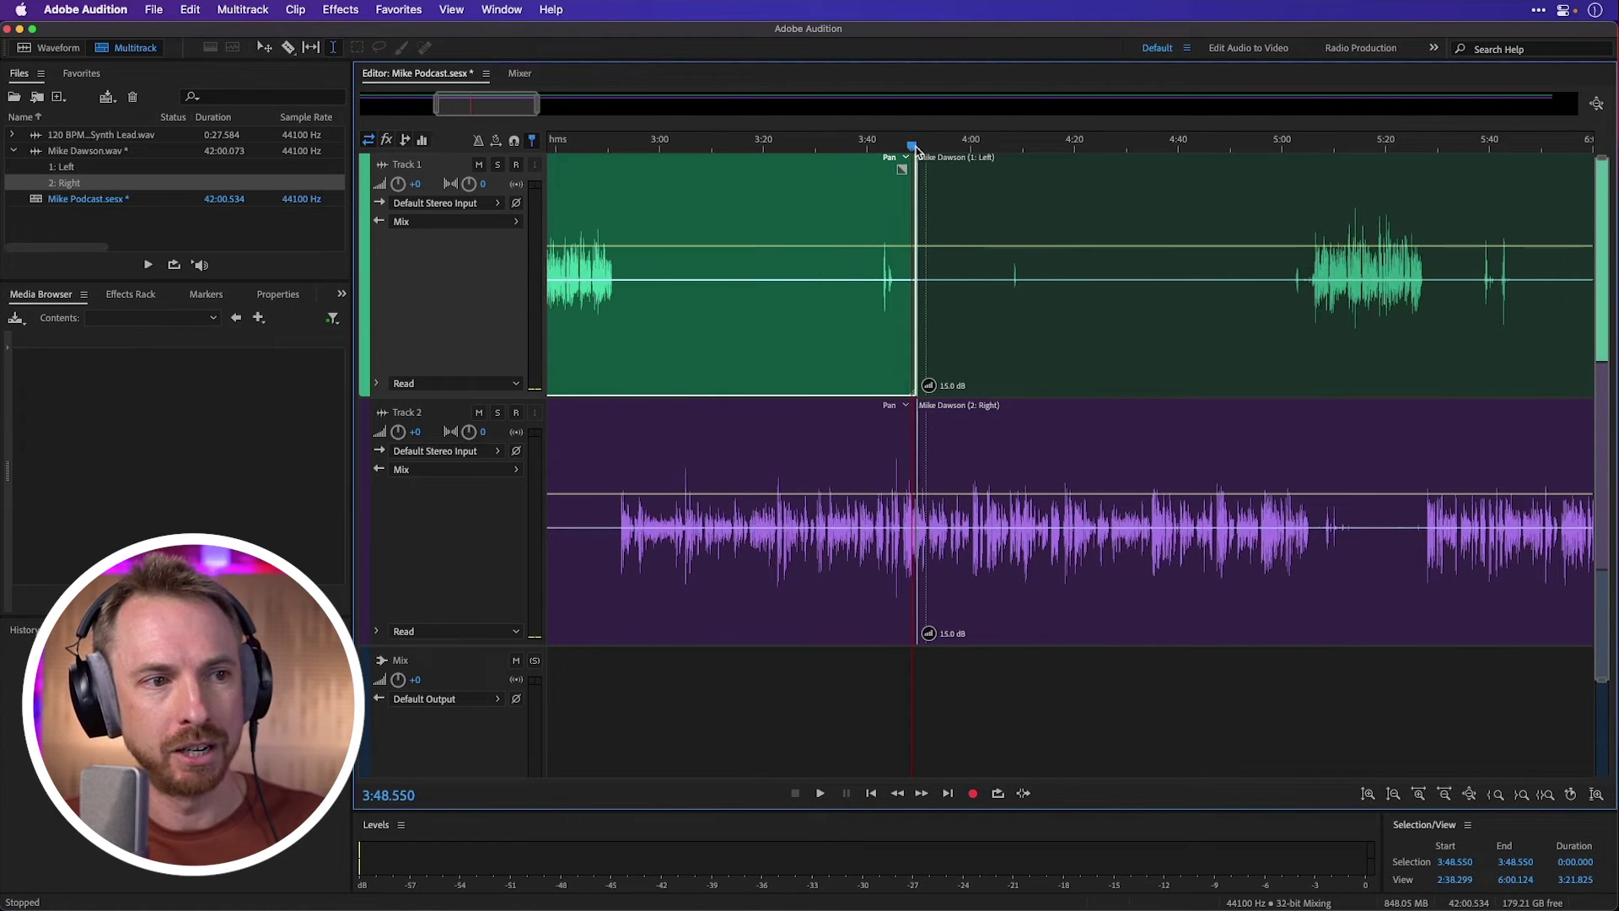
click(902, 590)
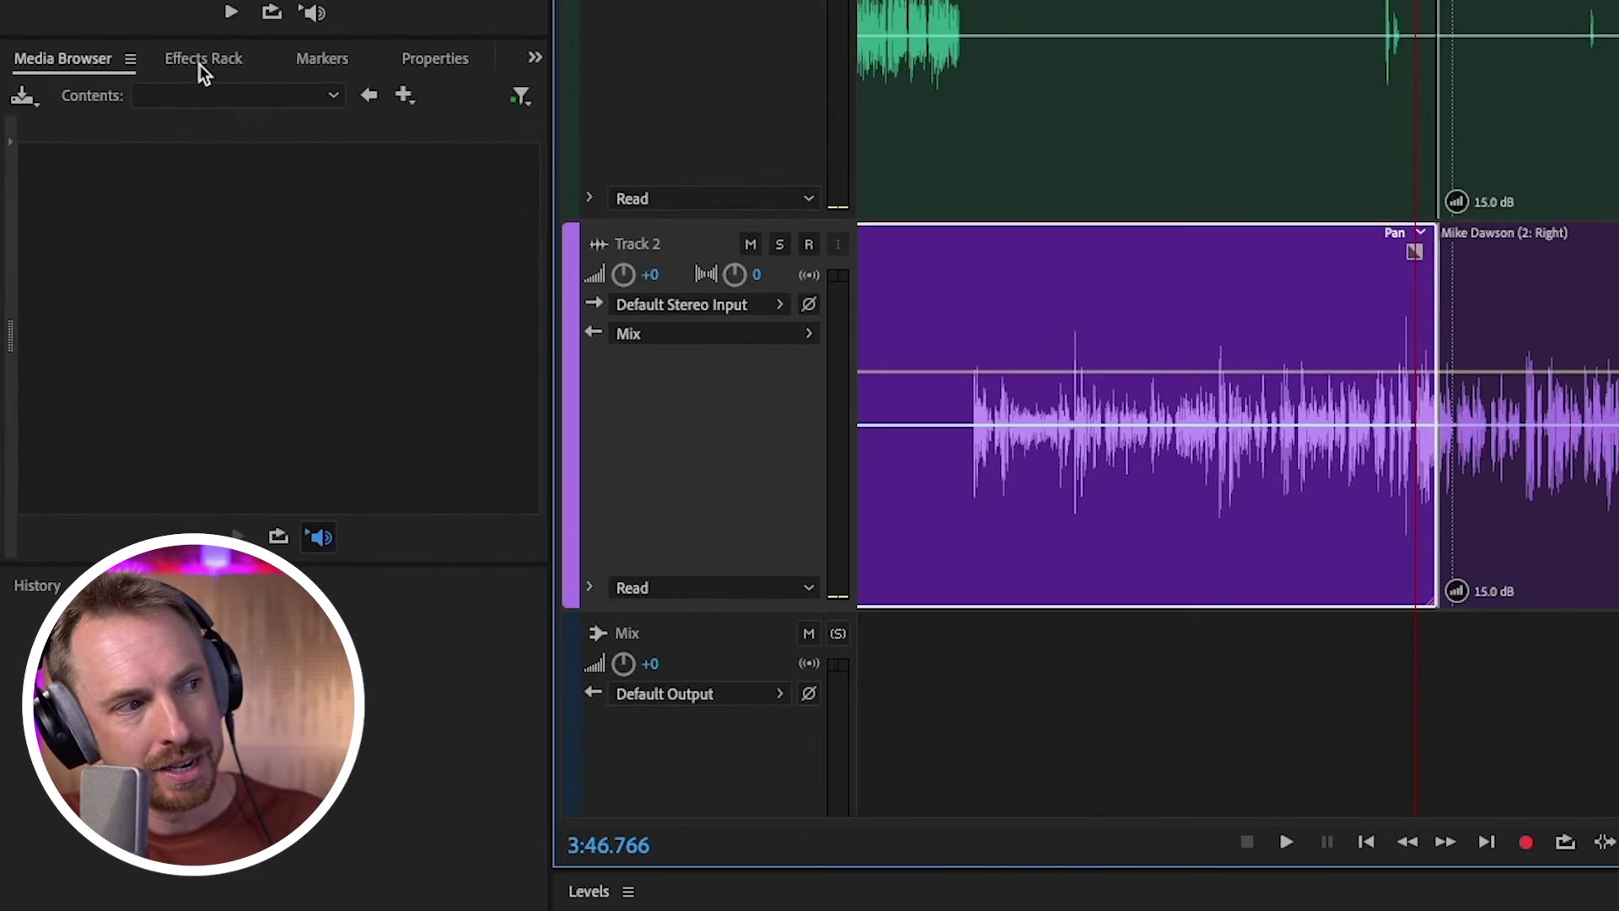
click(131, 294)
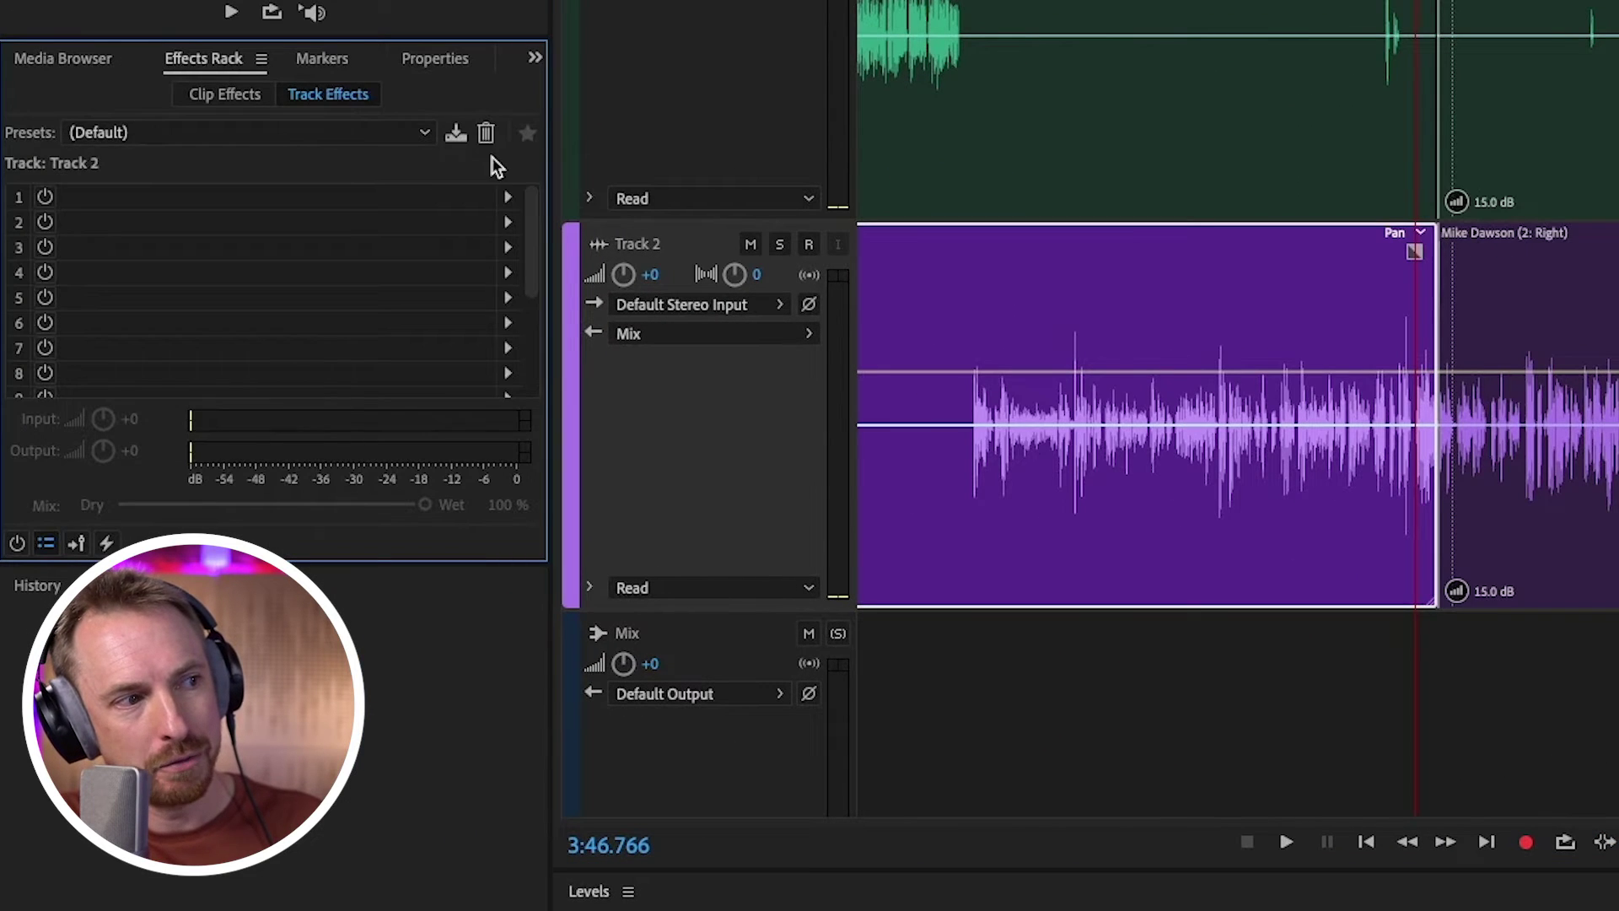
click(503, 199)
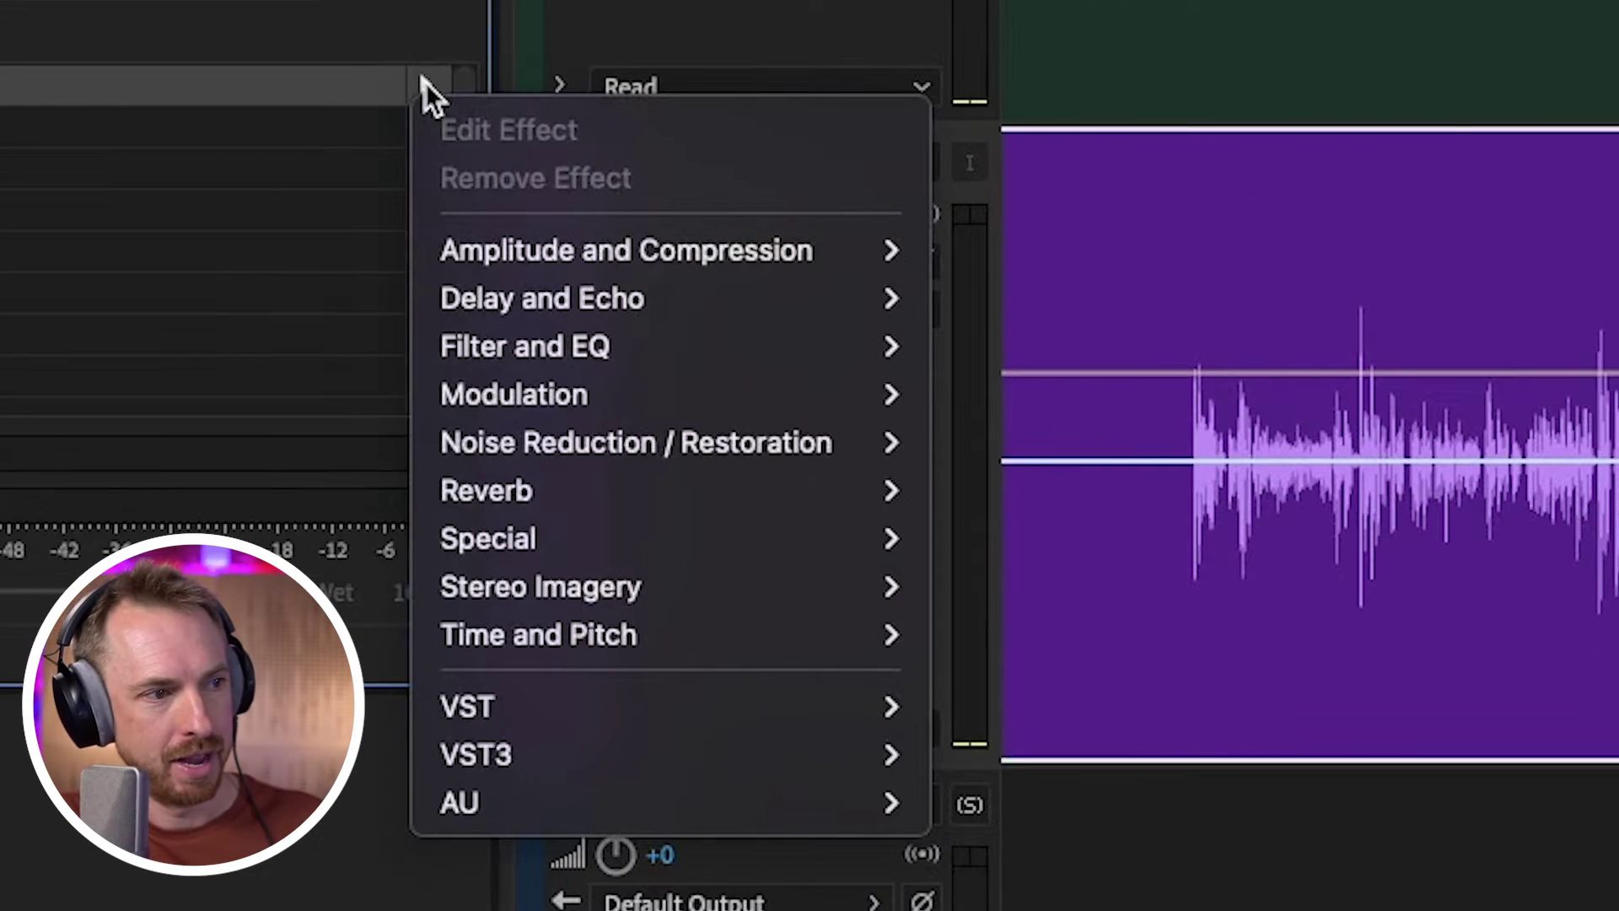
mouse_move(628, 325)
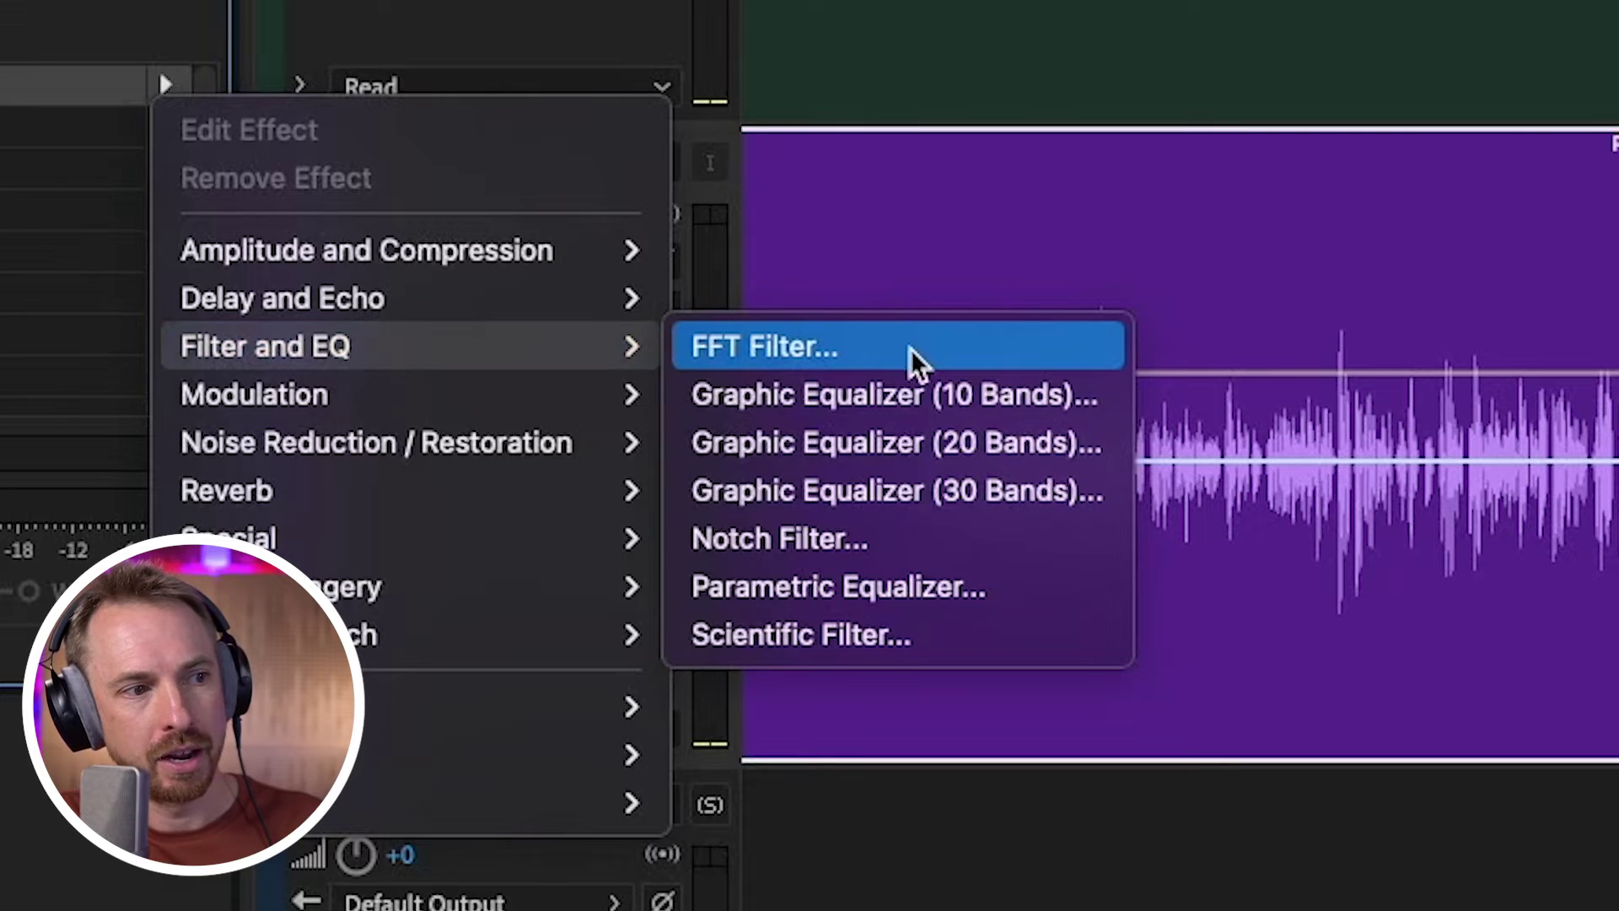
- Add a Parametric Equalizer to Track 2 with a 136 Hz high-pass and boosted high shelf
click(884, 587)
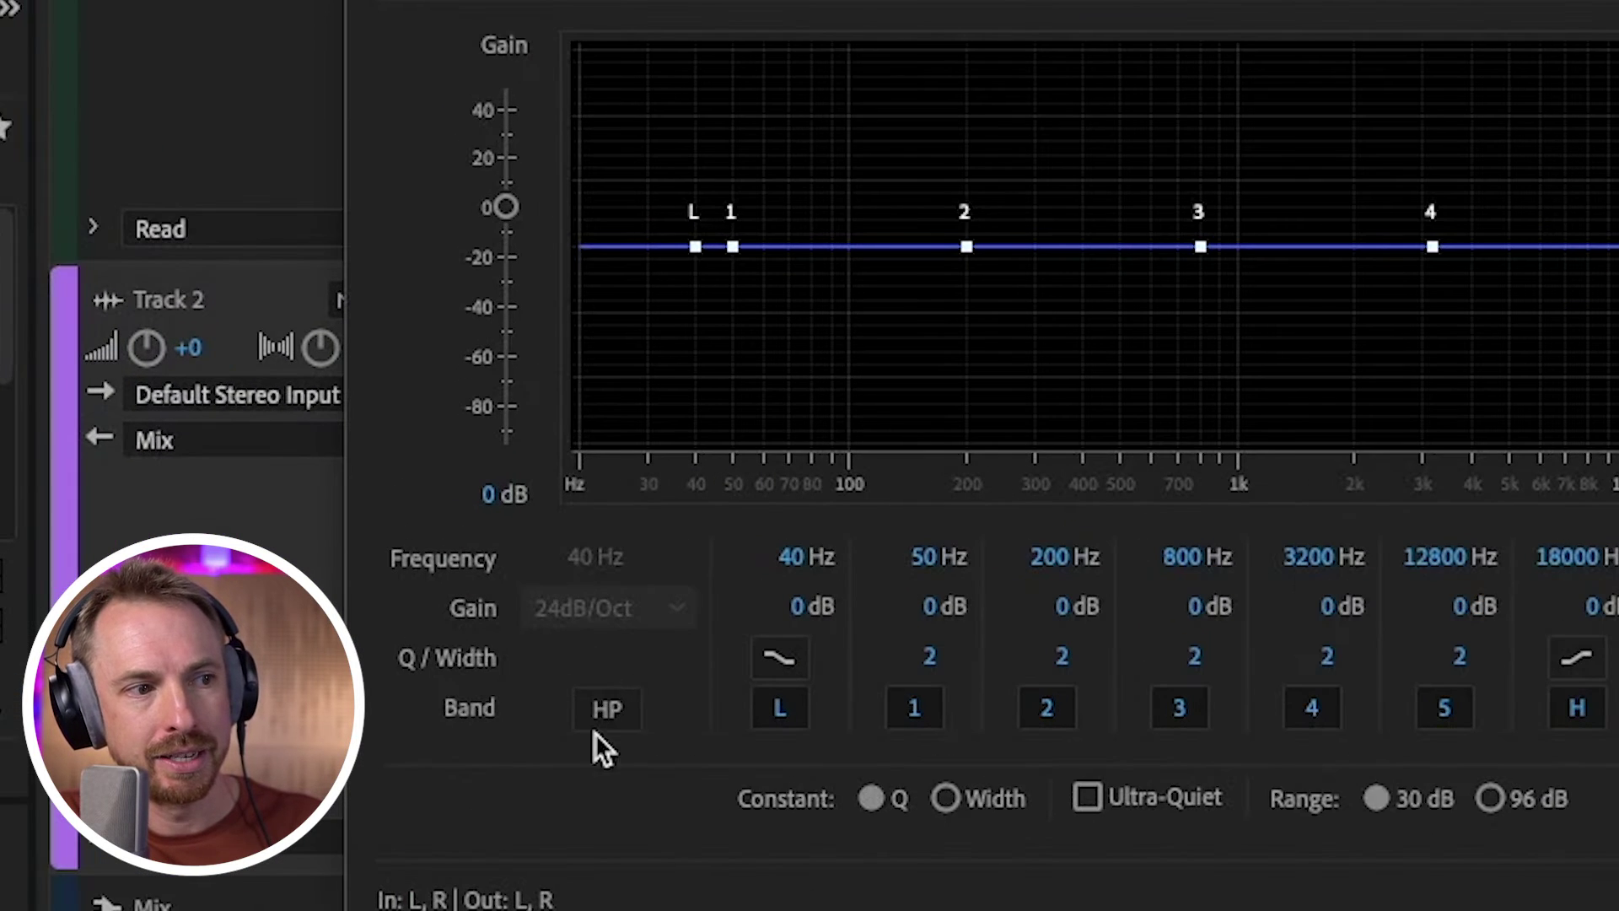
click(556, 646)
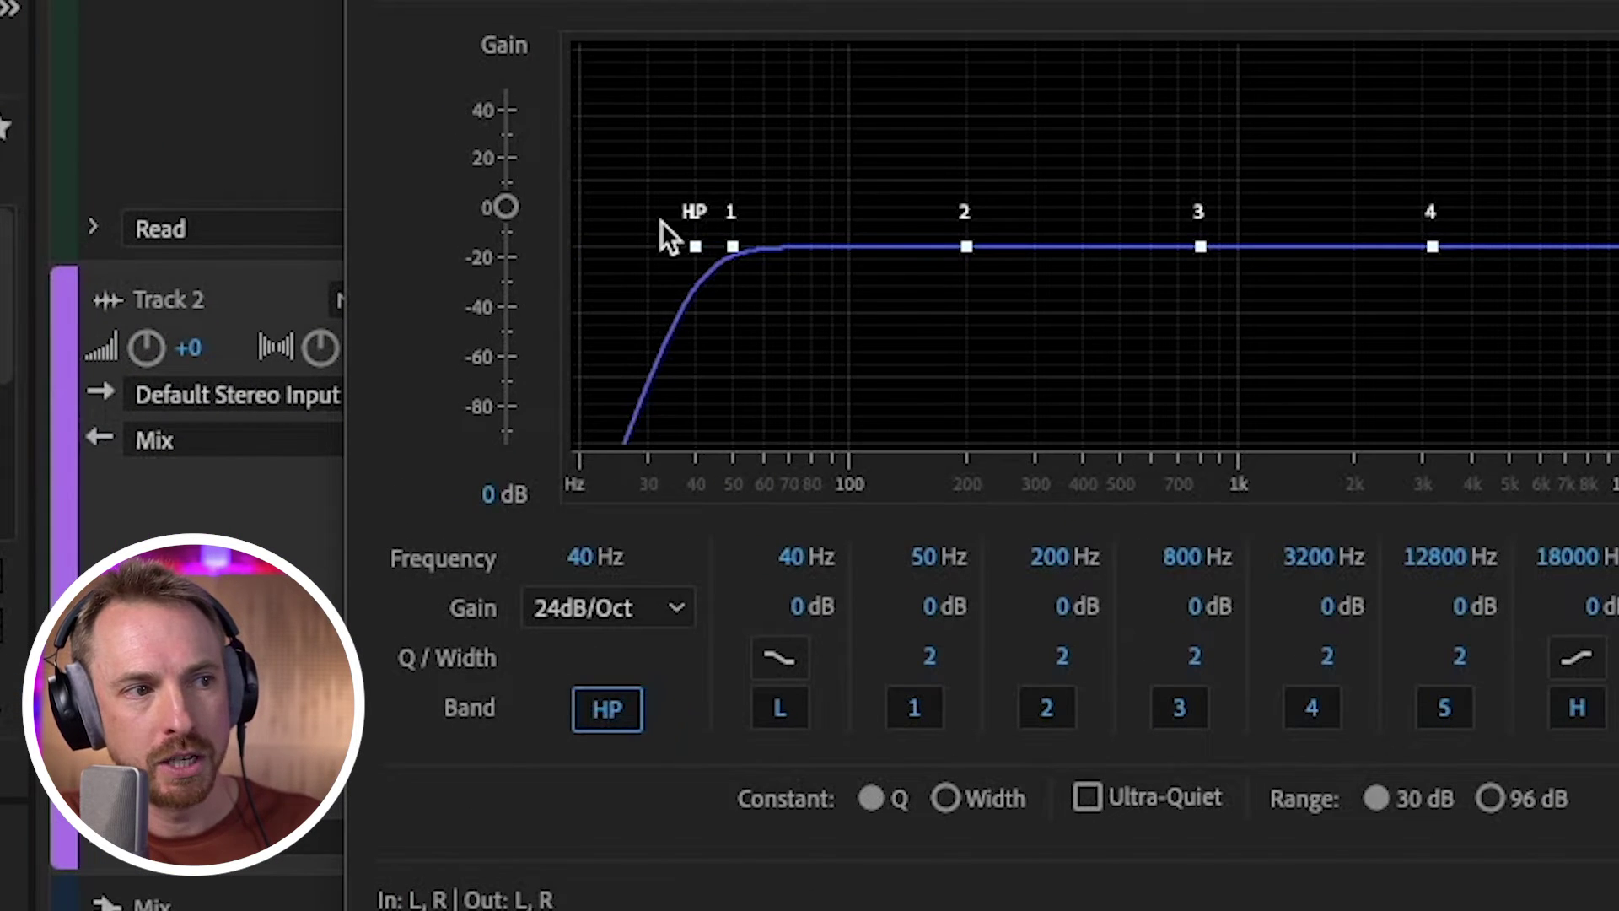
mouse_move(695, 247)
mouse_down()
mouse_move(977, 246)
mouse_move(696, 247)
mouse_up()
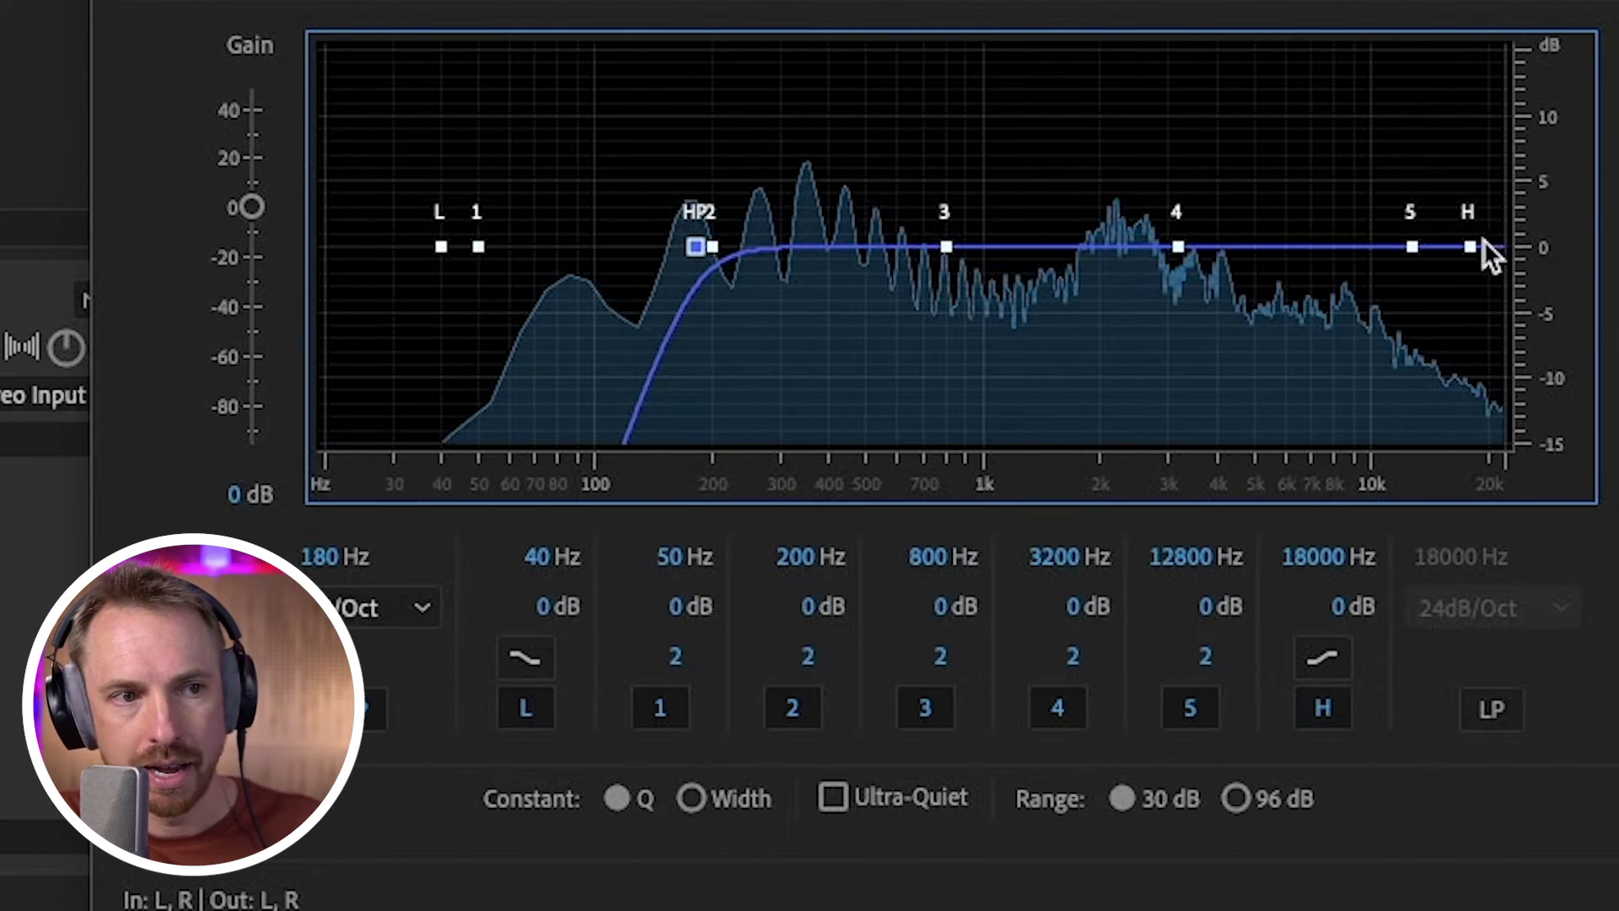
drag(1471, 247, 1321, 182)
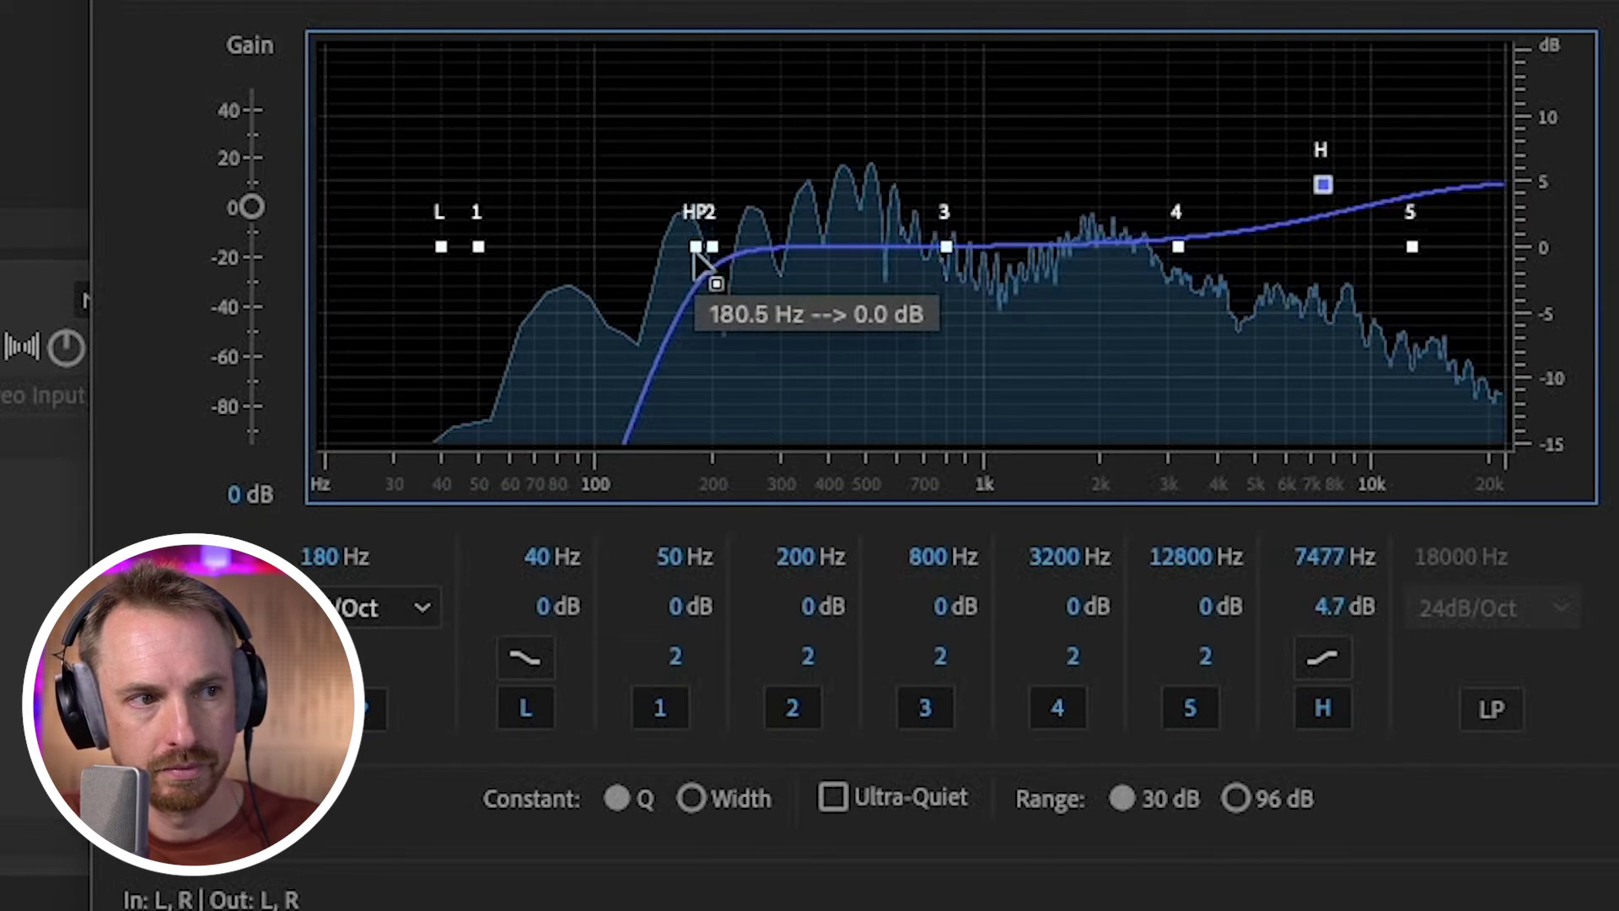
drag(694, 250, 647, 246)
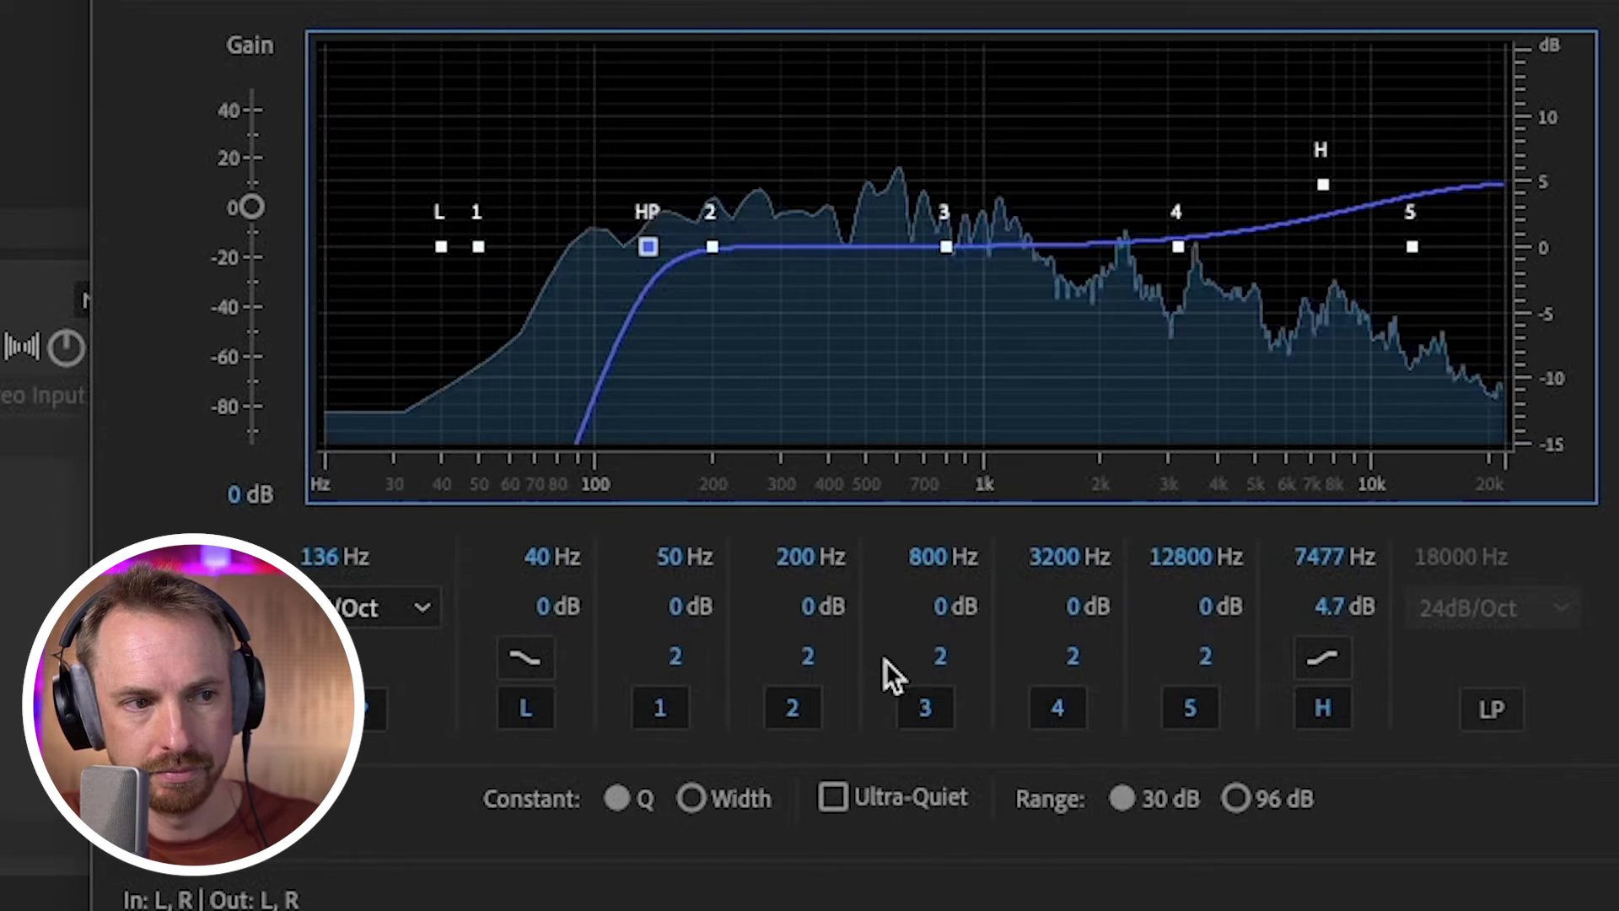
- Set EQ band 3 to Q 11 with a -6.2 dB cut at 724 Hz
drag(939, 662, 1139, 662)
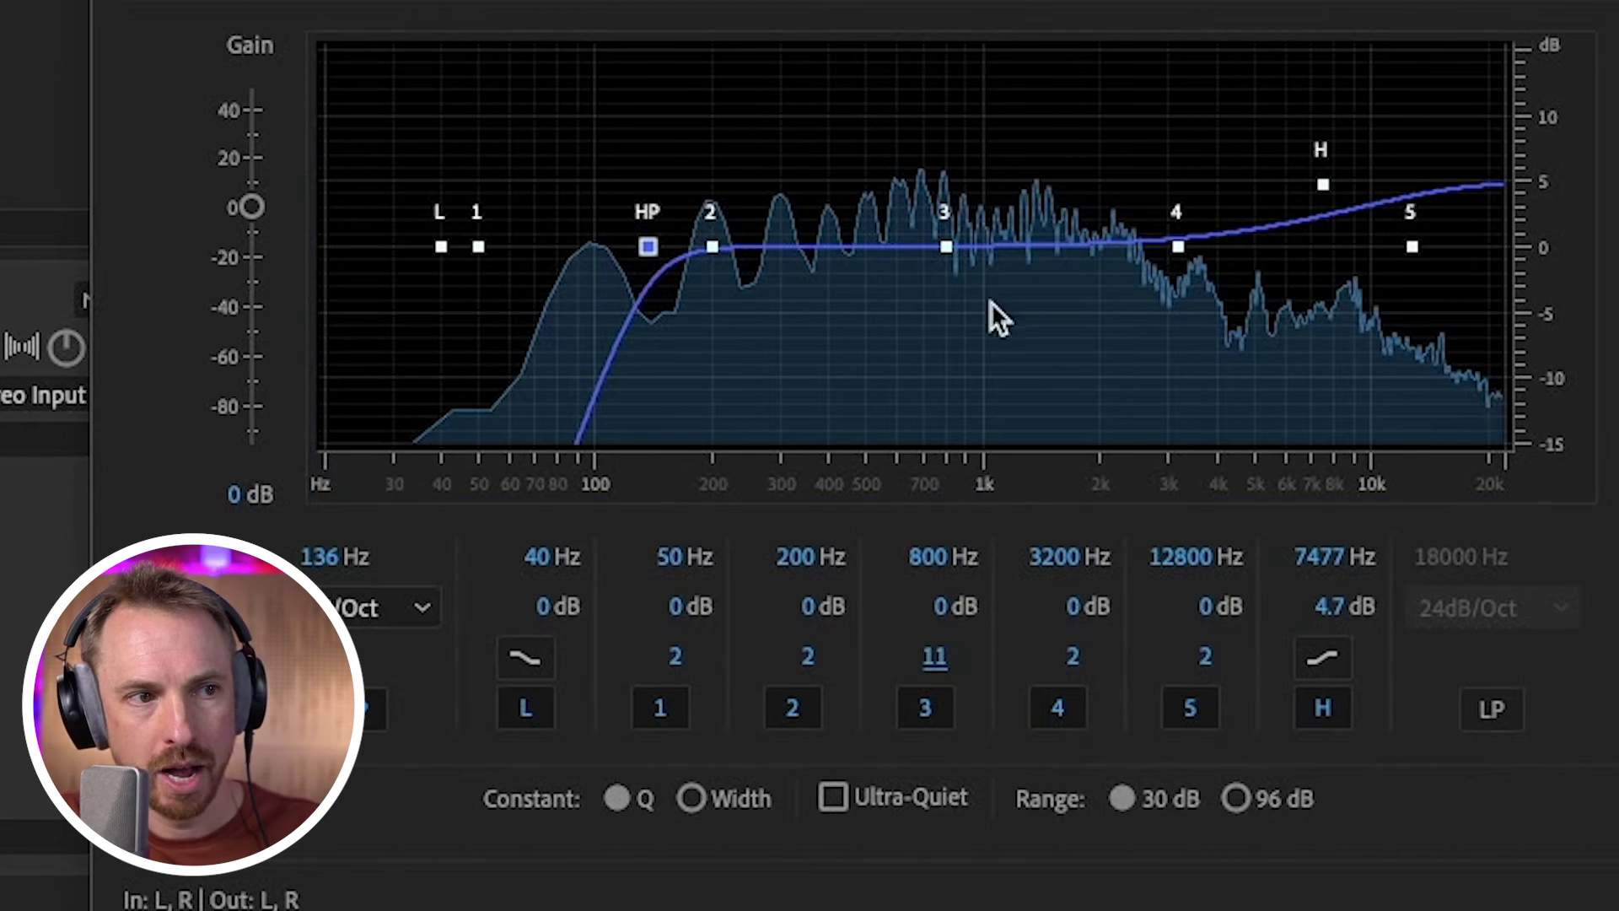
drag(946, 246, 929, 327)
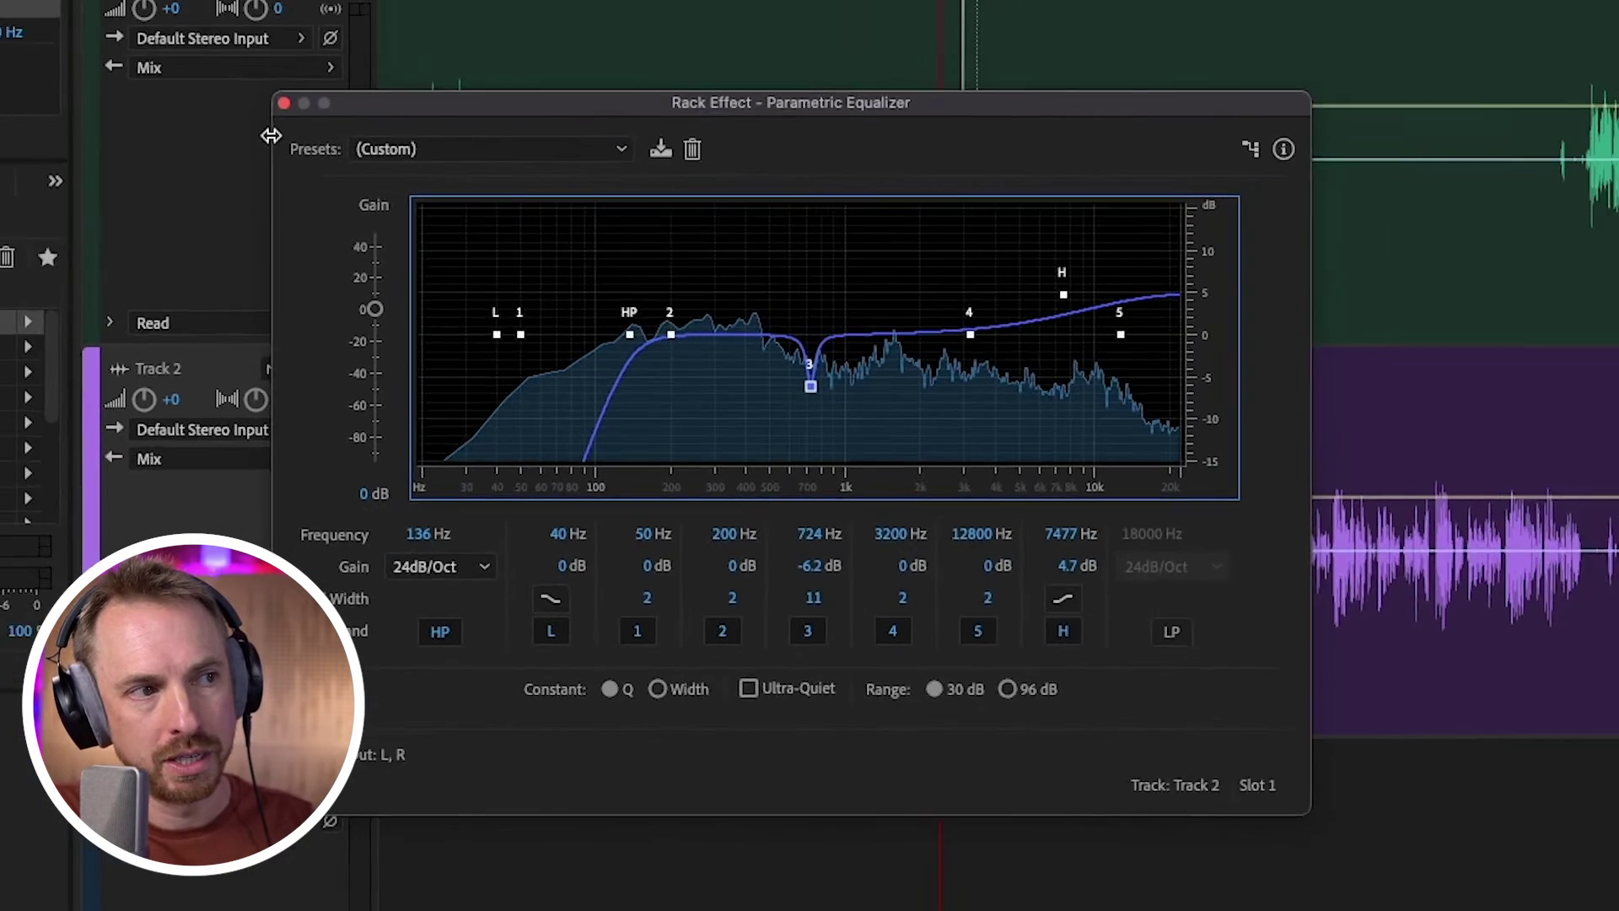
click(297, 130)
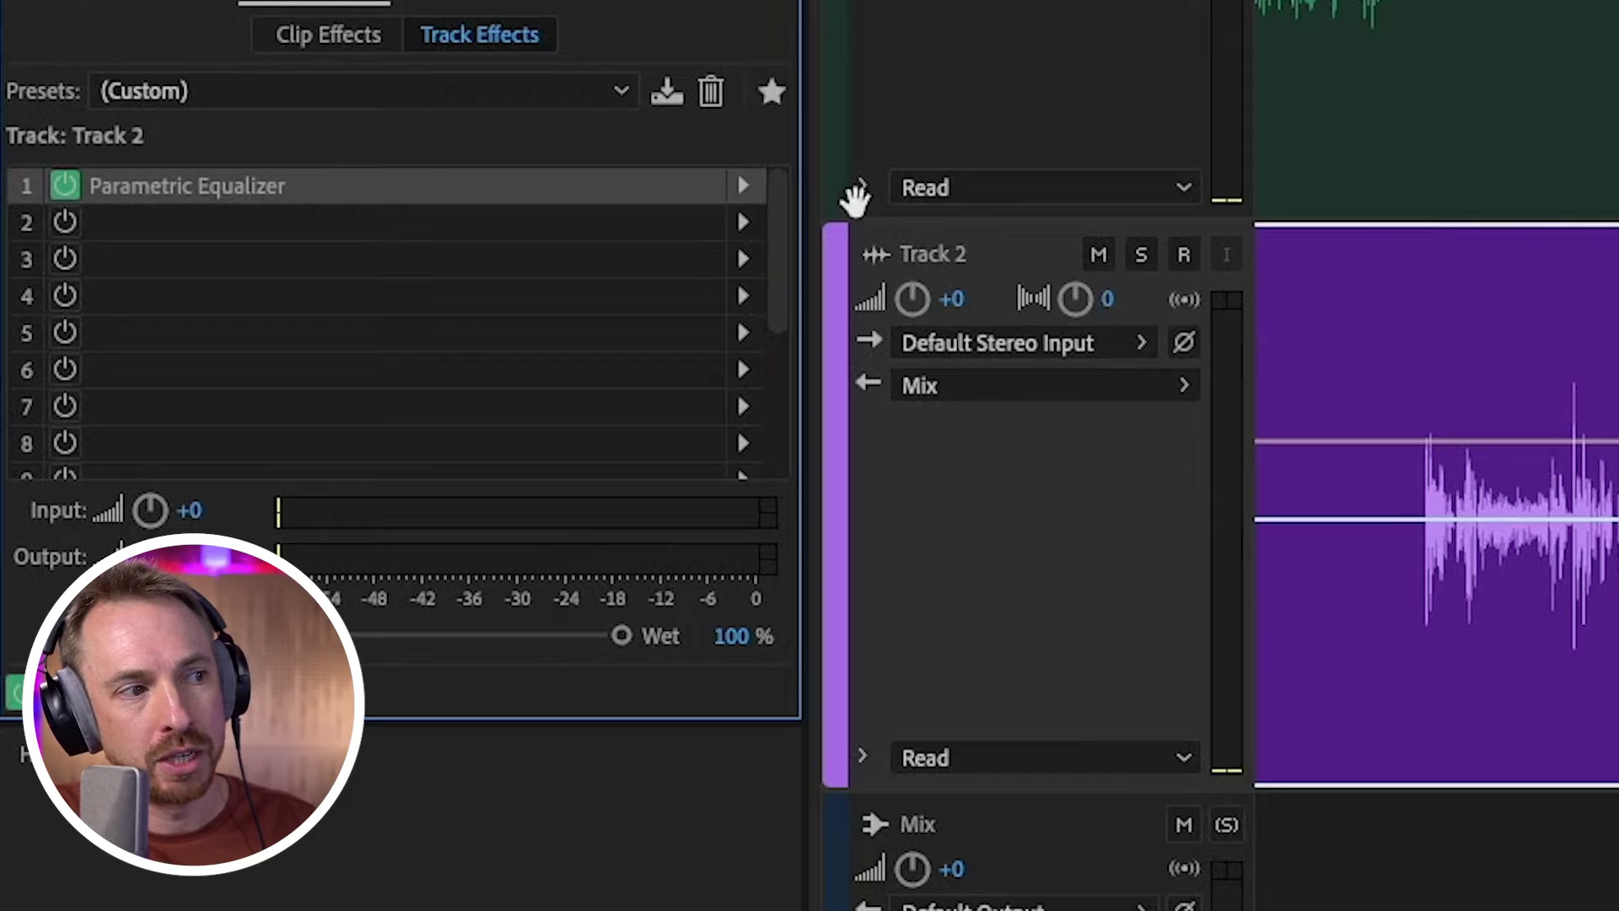
- Put Dynamics in Track 2's second slot at 1.8 ratio and 8.2 dB makeup, then play back
click(741, 221)
mouse_move(1126, 379)
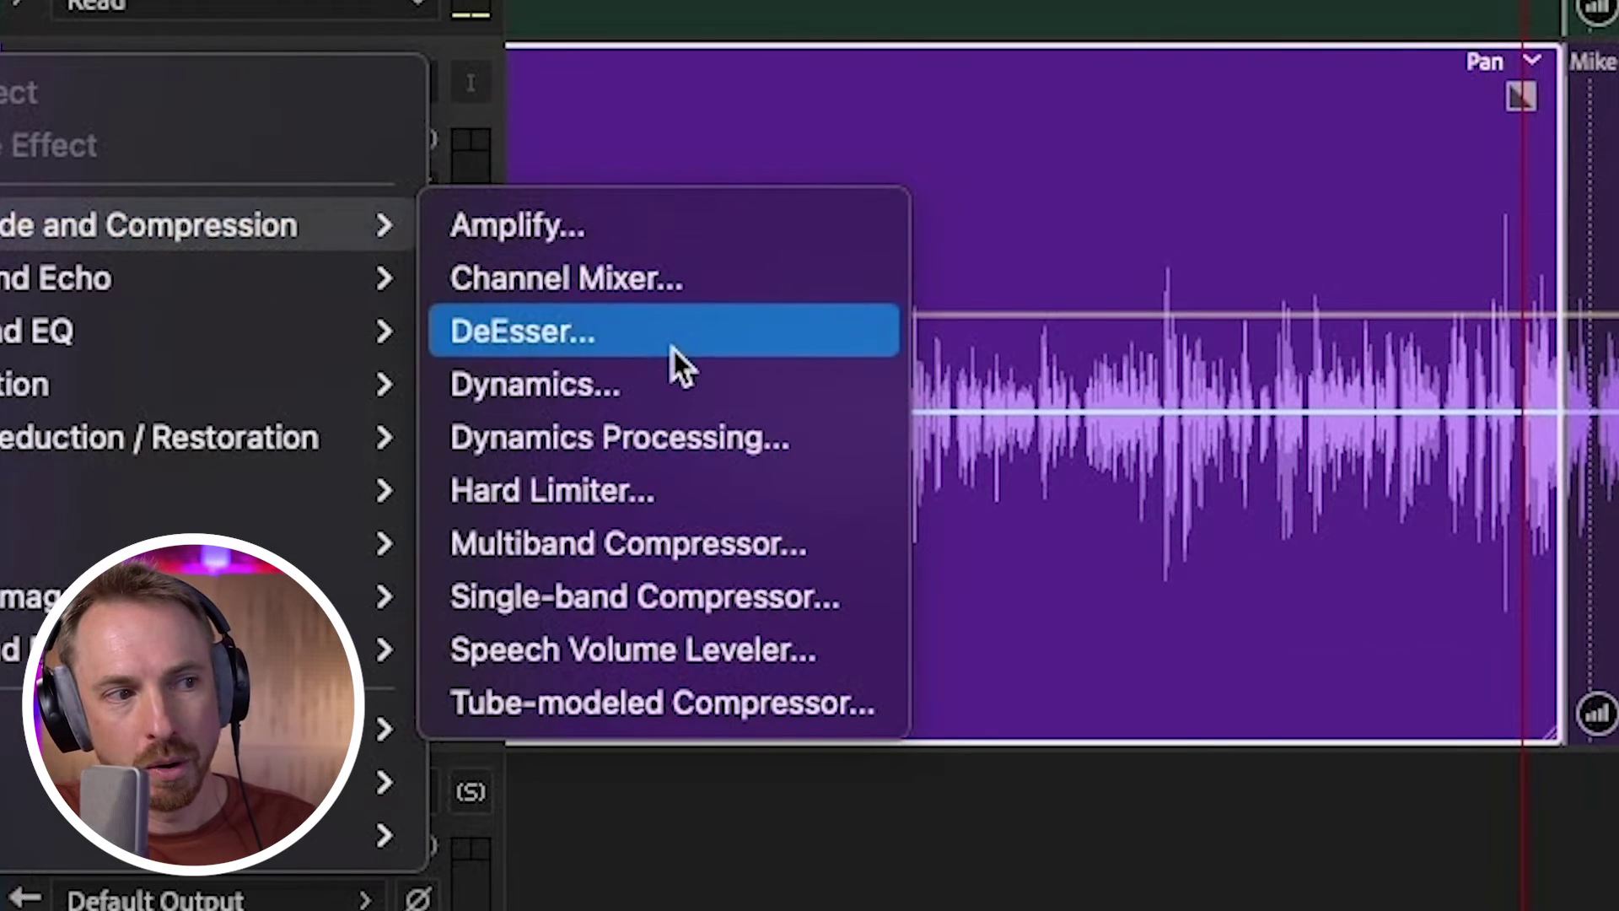
click(655, 376)
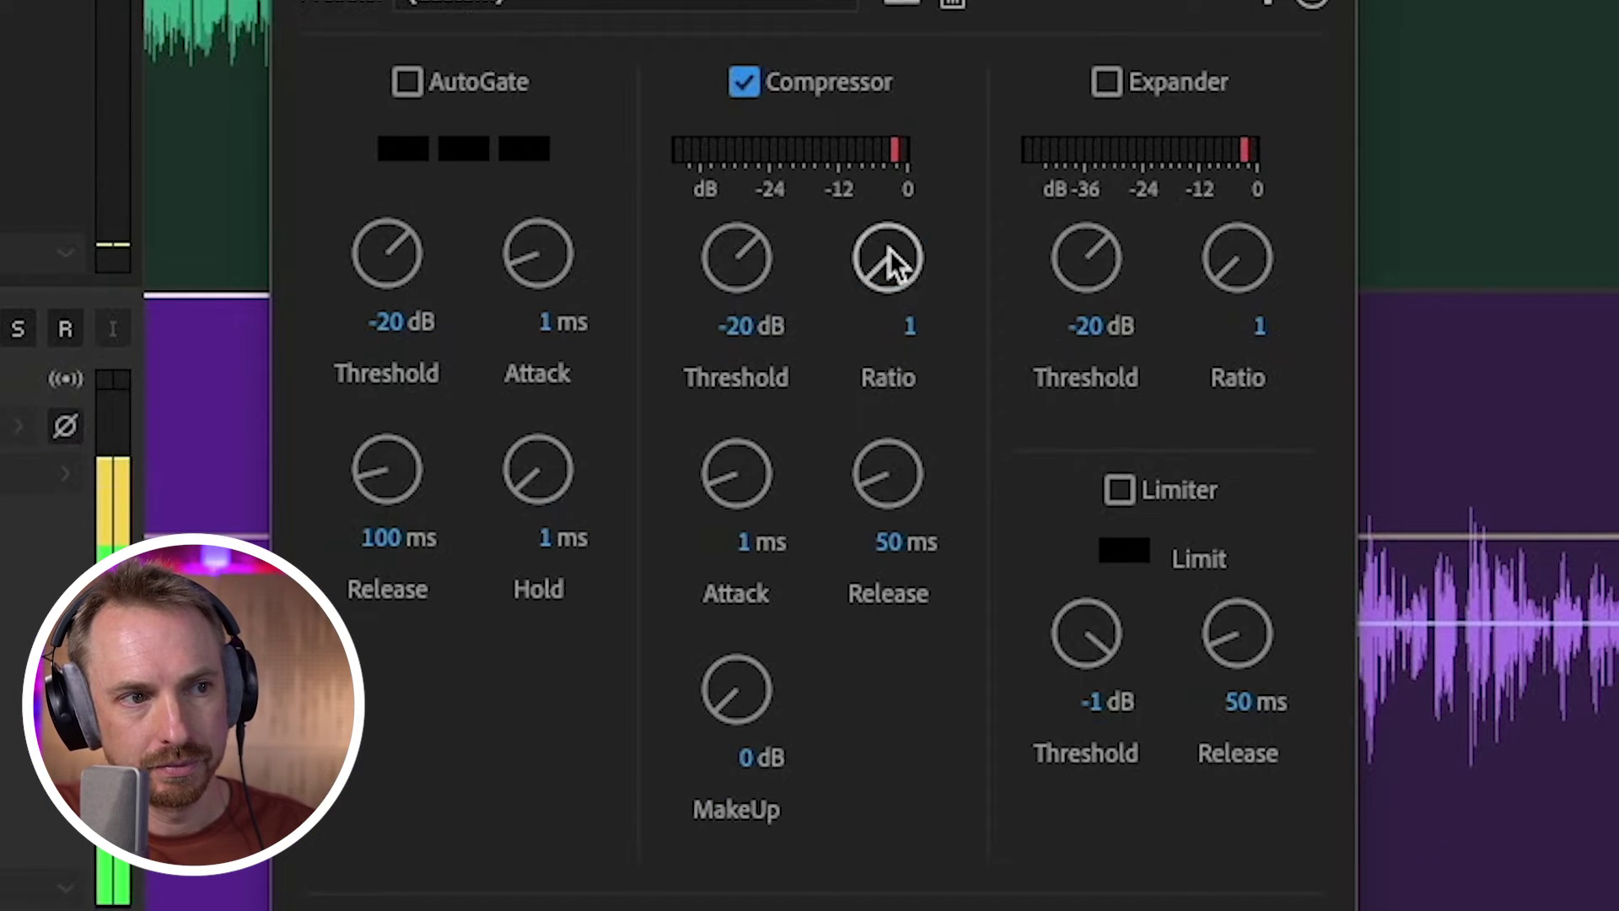
drag(886, 260, 898, 200)
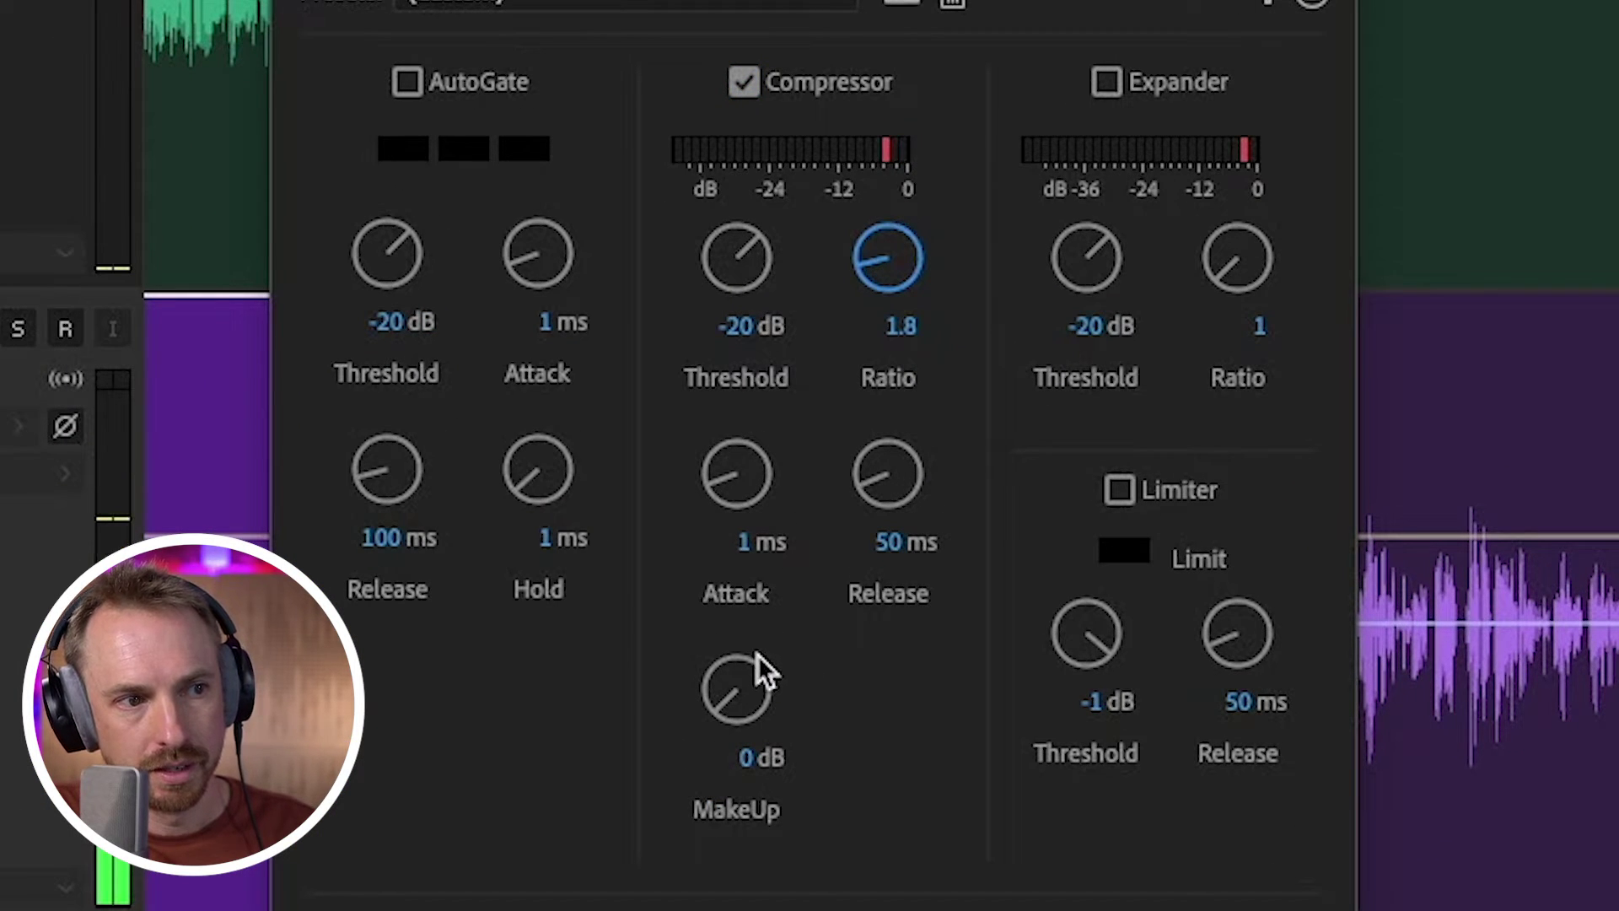
drag(759, 672, 806, 536)
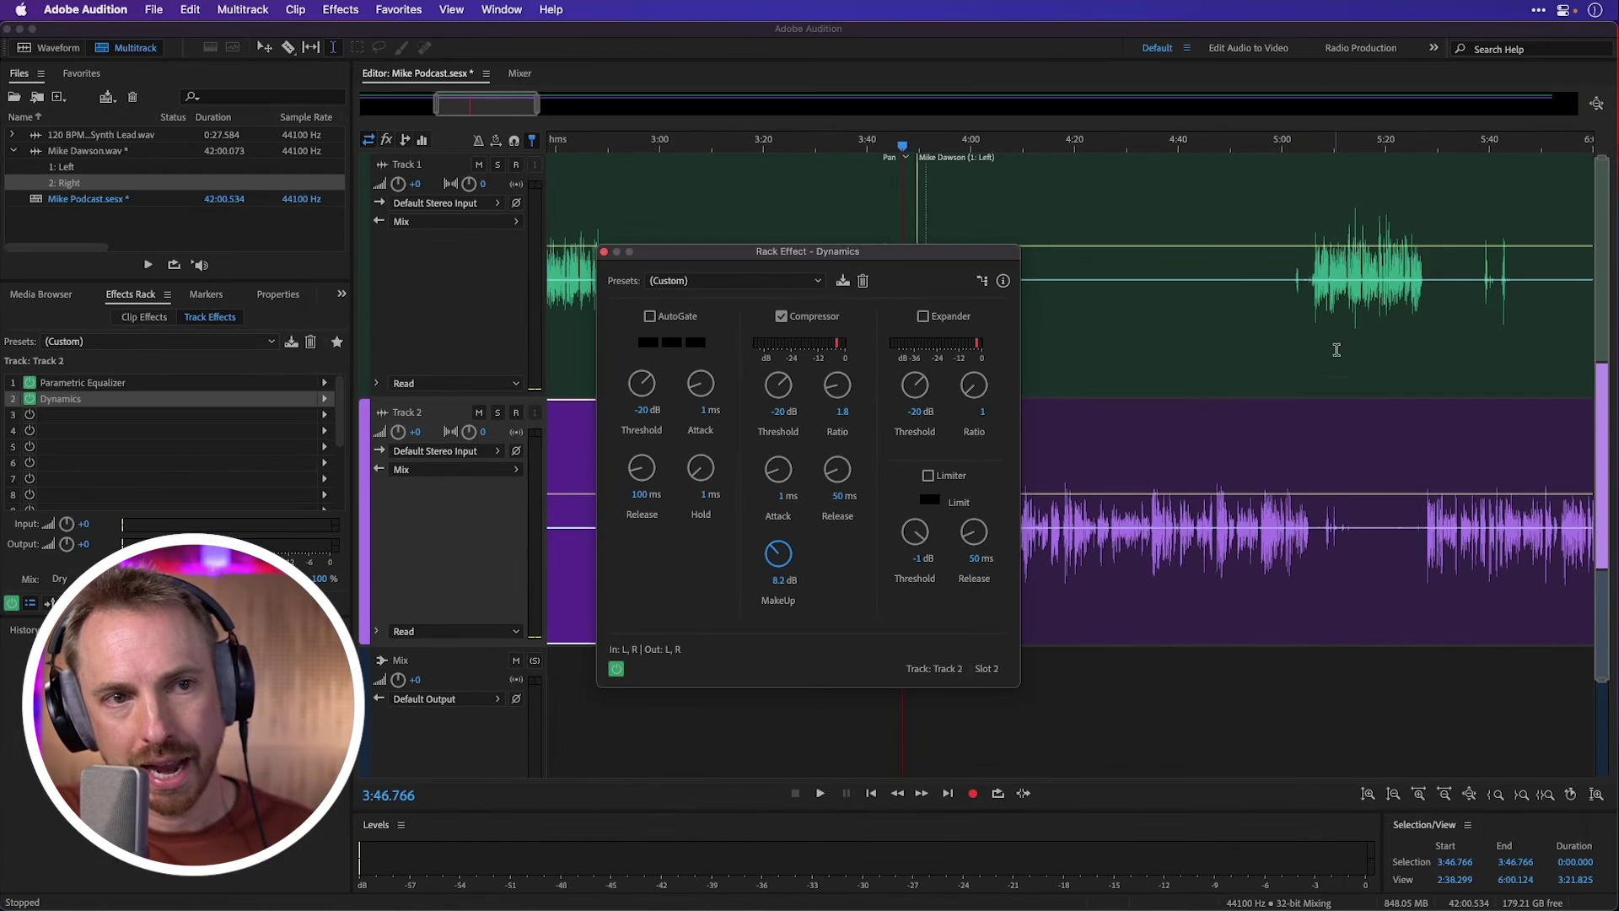
click(1349, 335)
key(space)
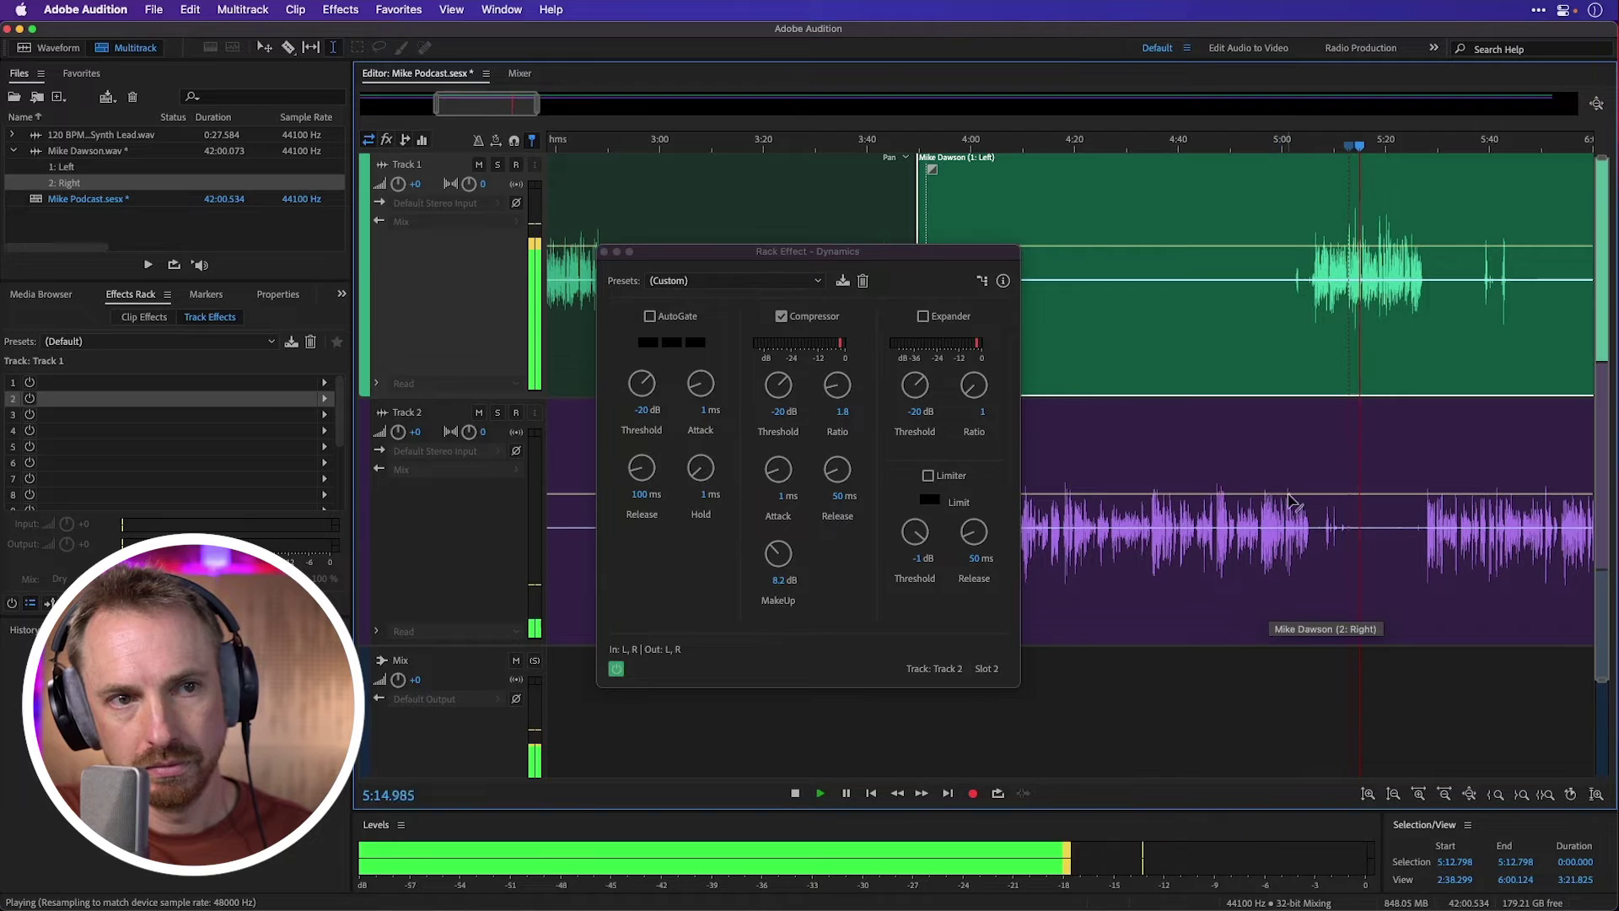
- Play from about 5:01 to audition the effects, stop, and bring the Dynamics window forward
click(1289, 364)
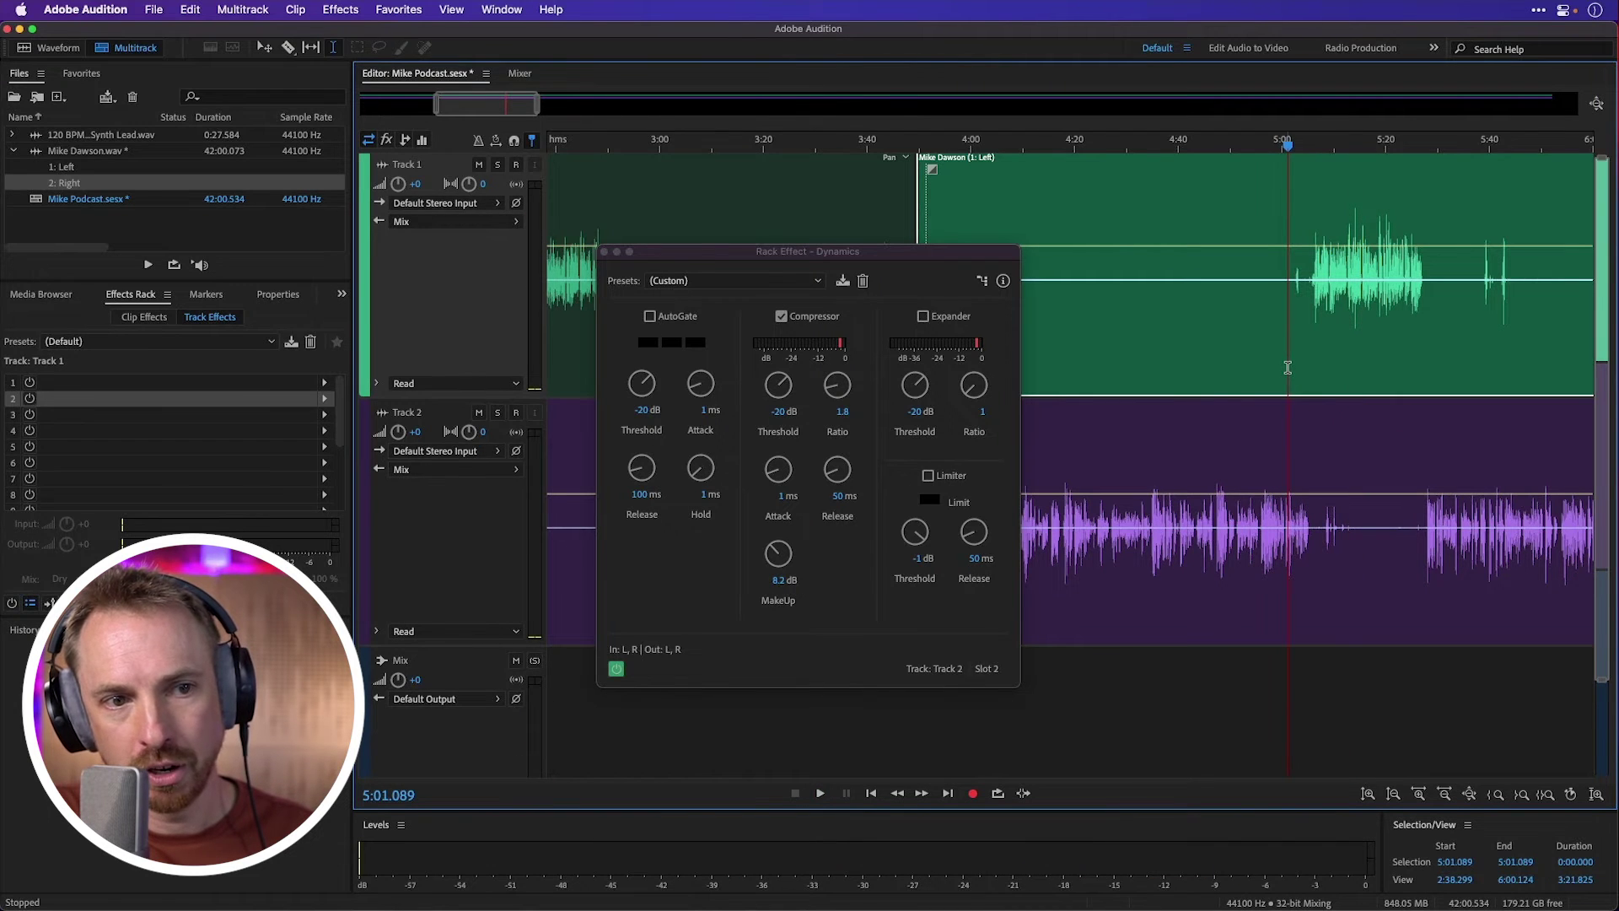
key(space)
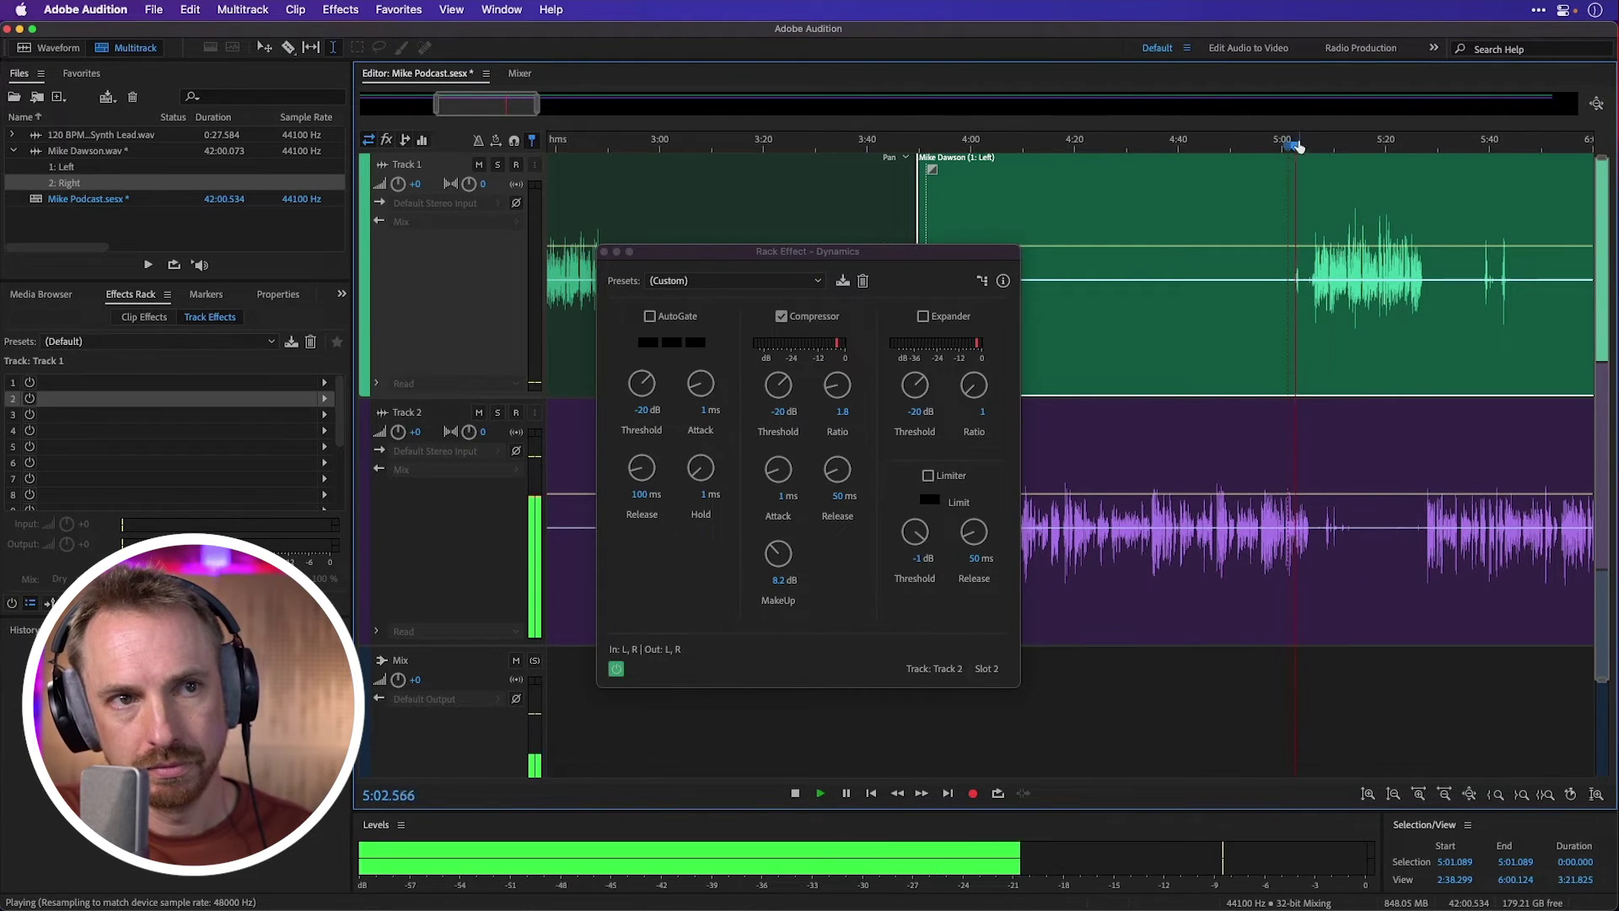
scroll(1299, 147, up, 3)
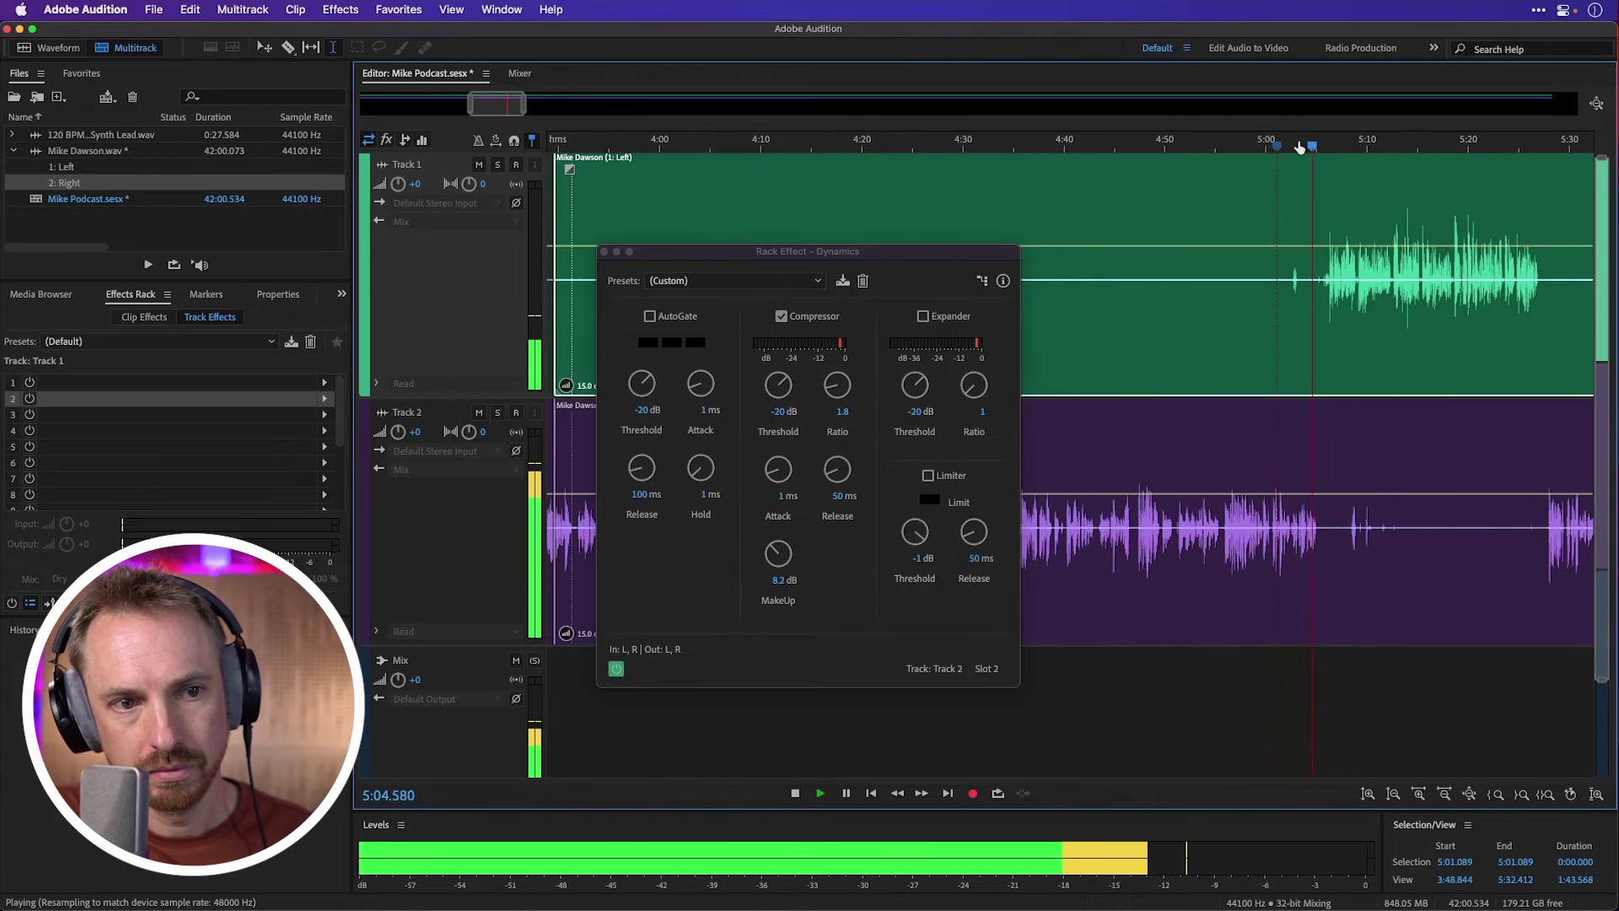
scroll(1299, 147, up, 2)
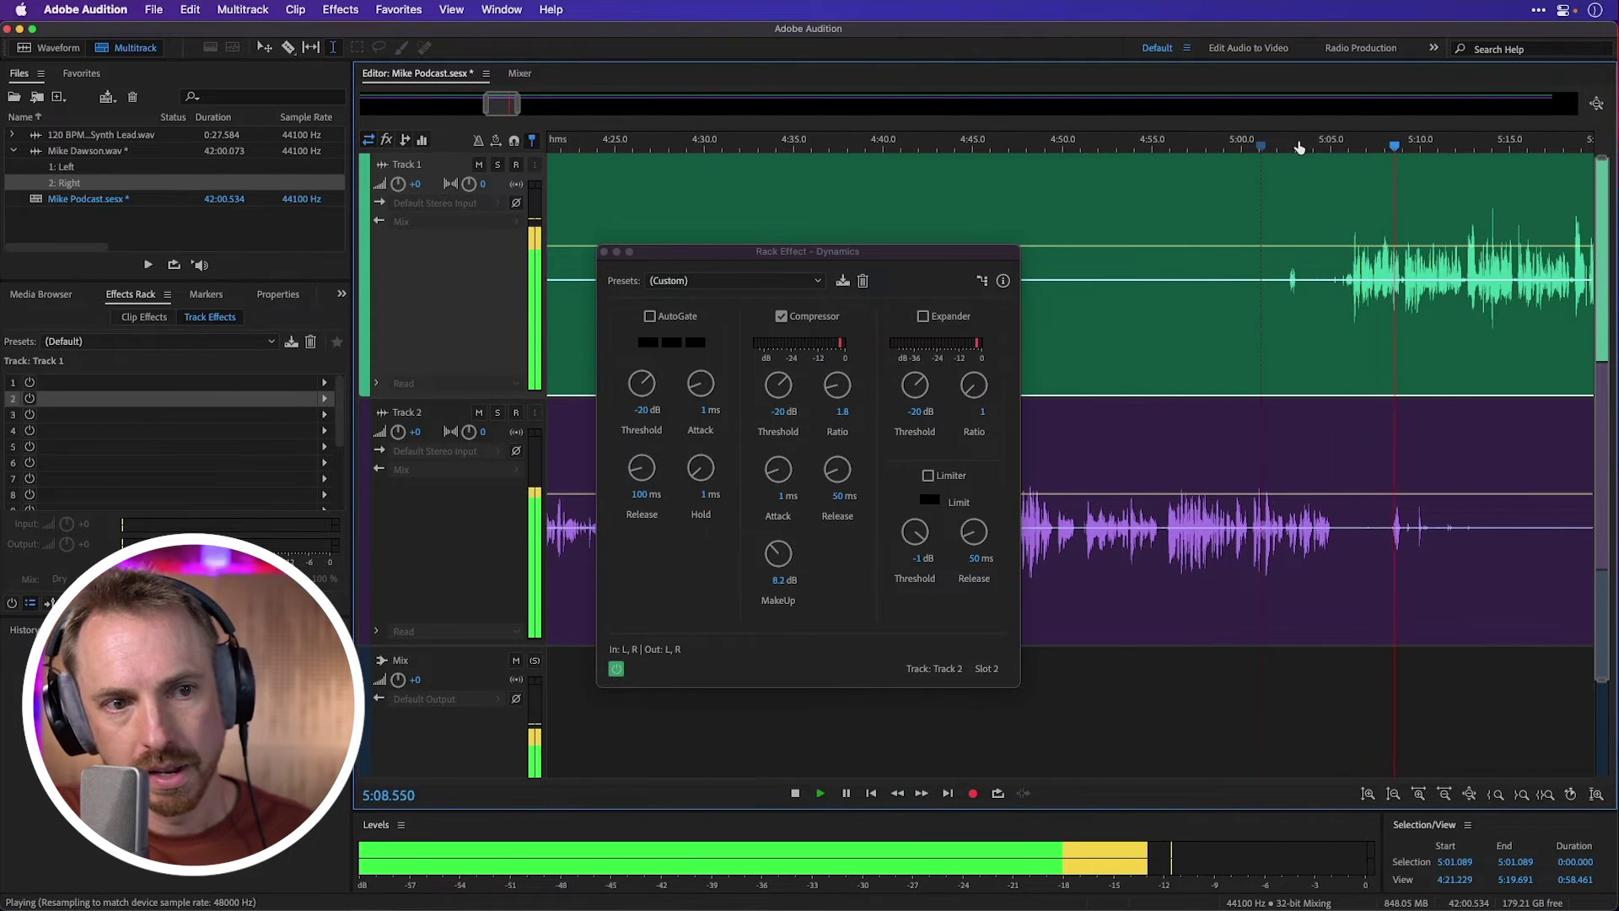
key(space)
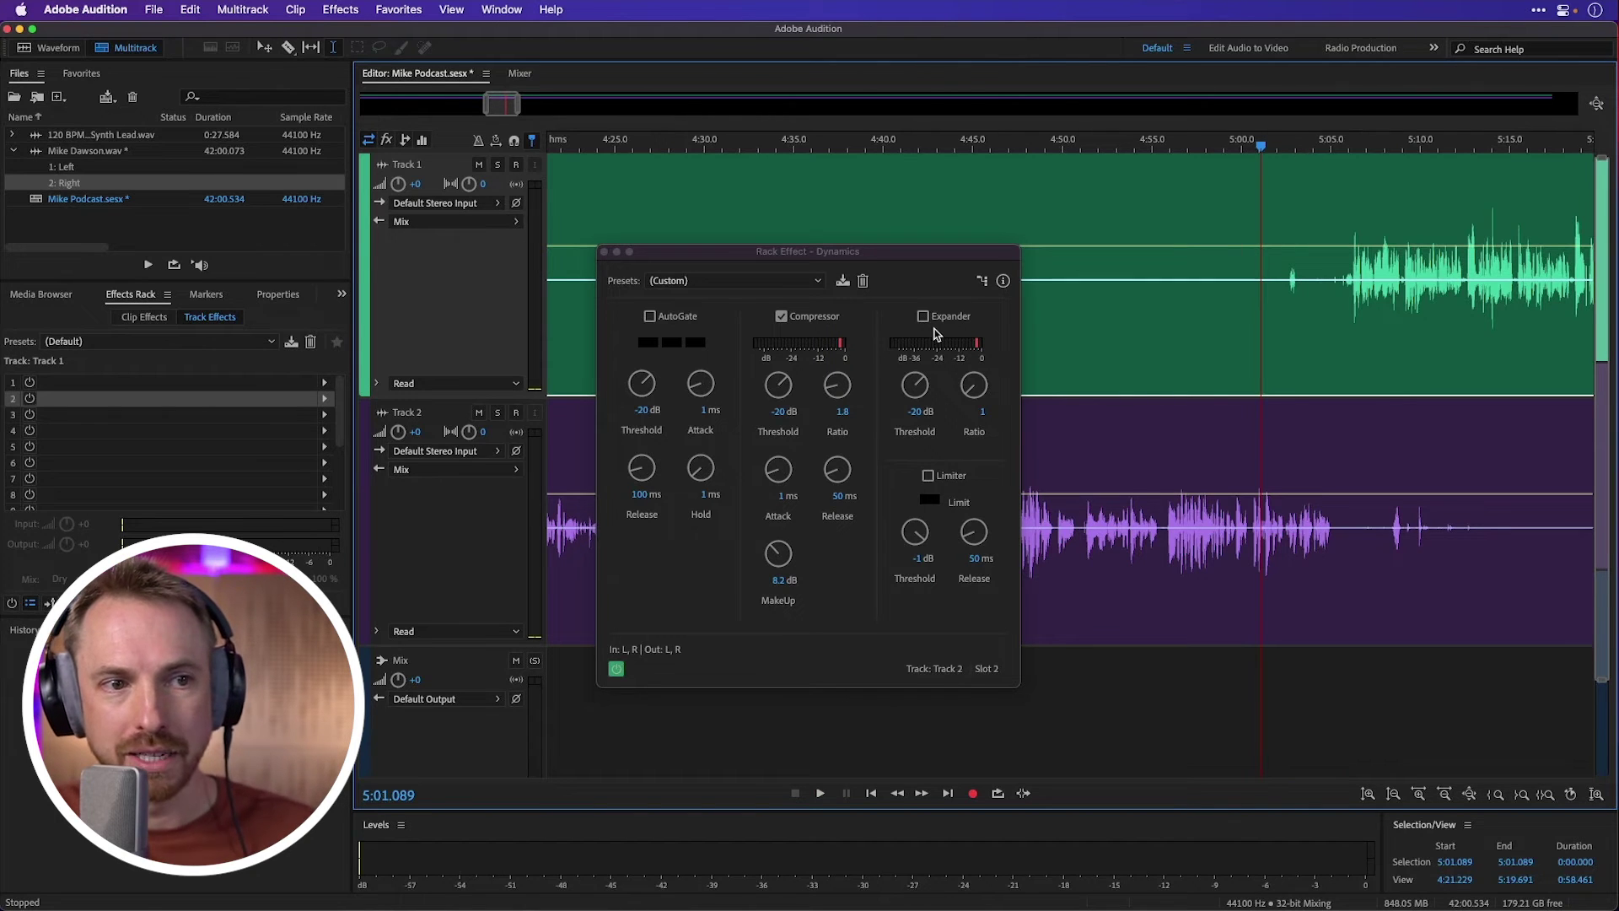
drag(609, 256, 601, 256)
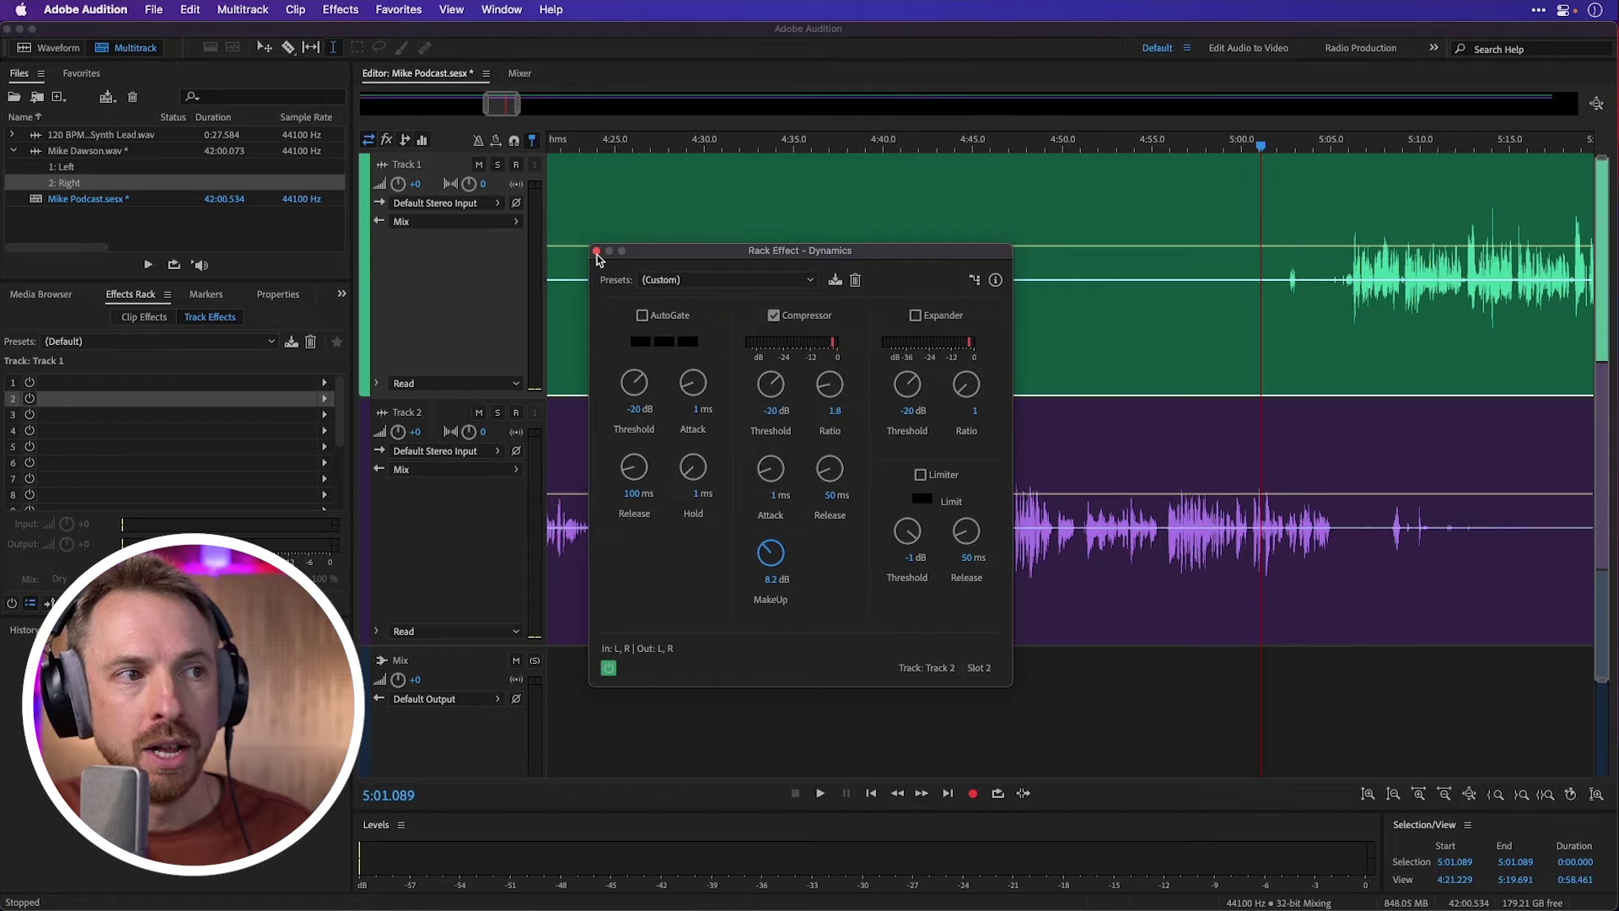
- In the Mixer, copy Track 2's Parametric EQ and Dynamics into Track 1's effect slots
click(597, 252)
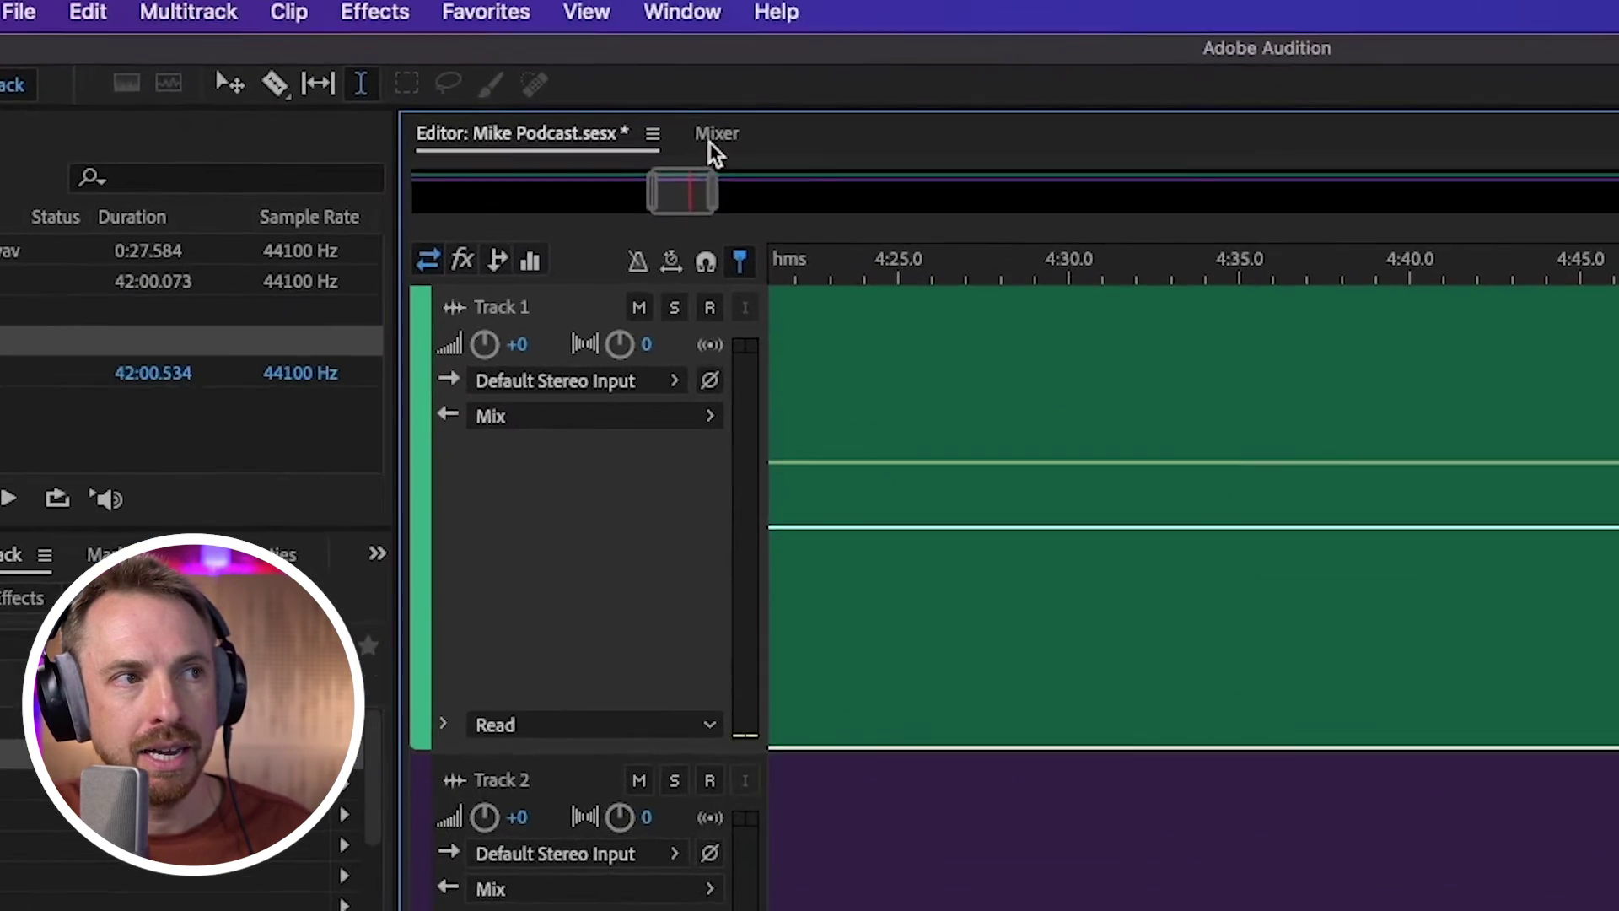
click(520, 73)
drag(780, 403, 595, 401)
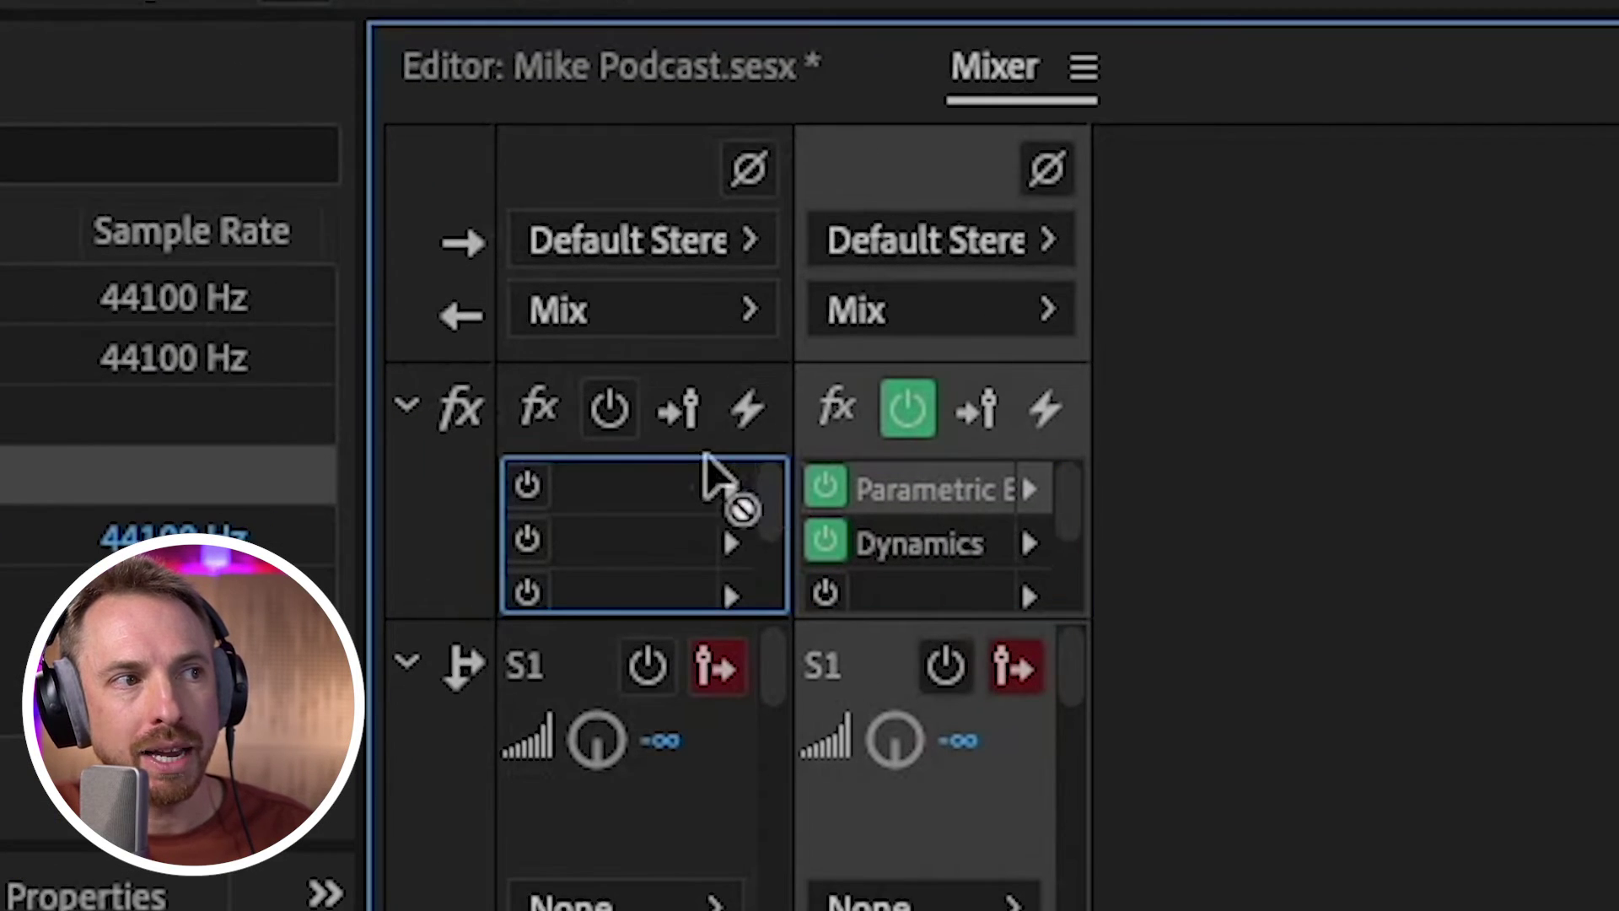
drag(666, 470, 666, 473)
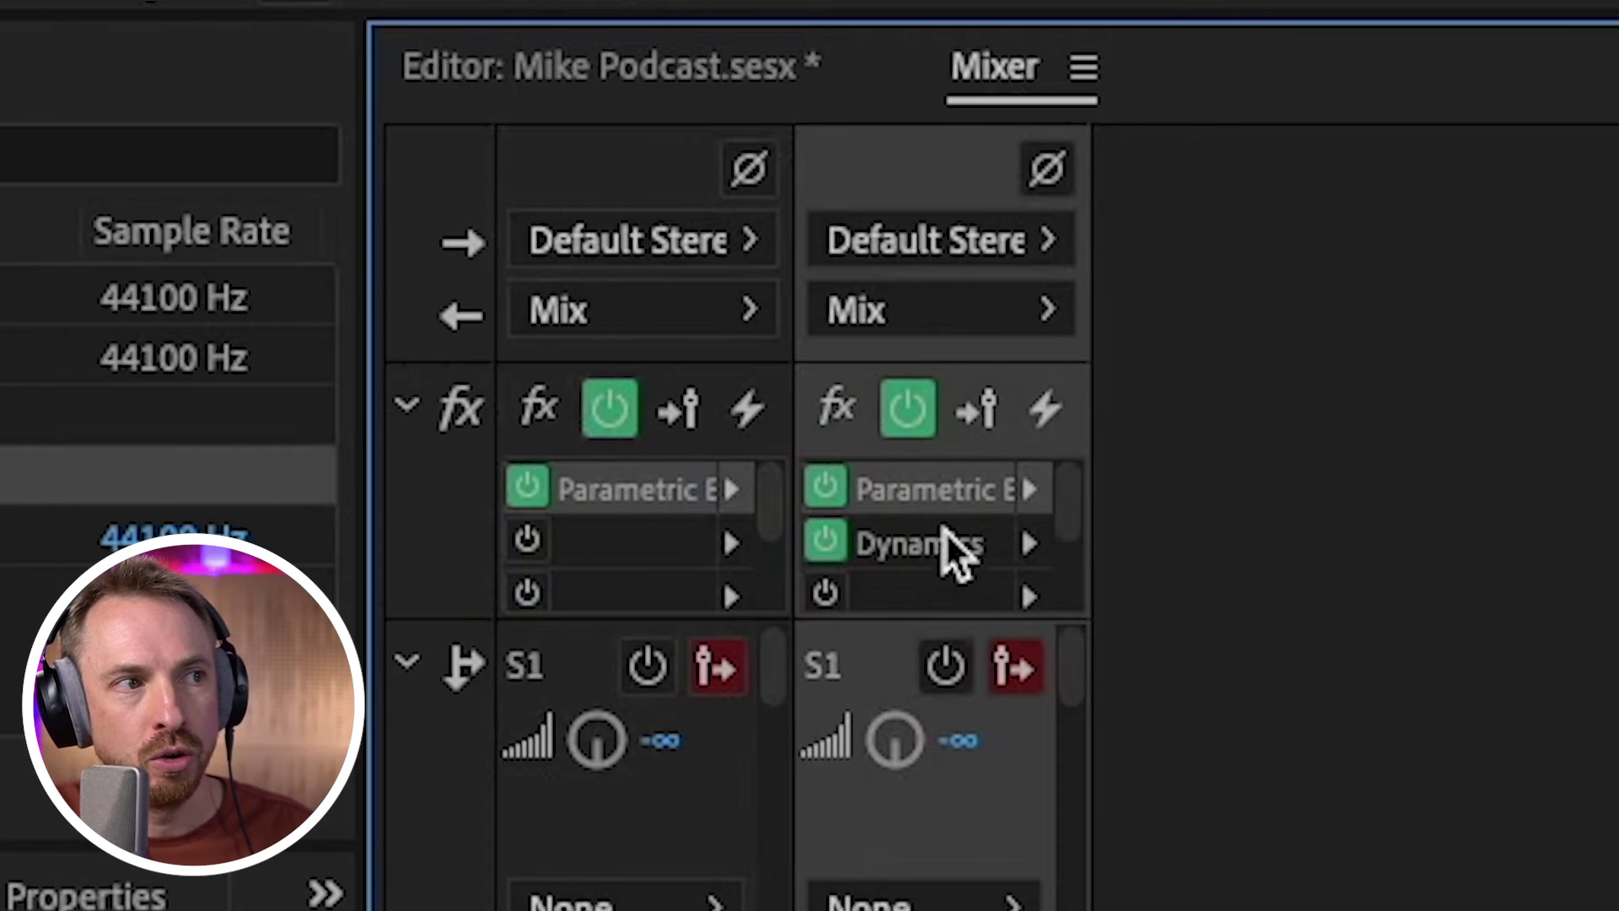
drag(944, 530, 661, 549)
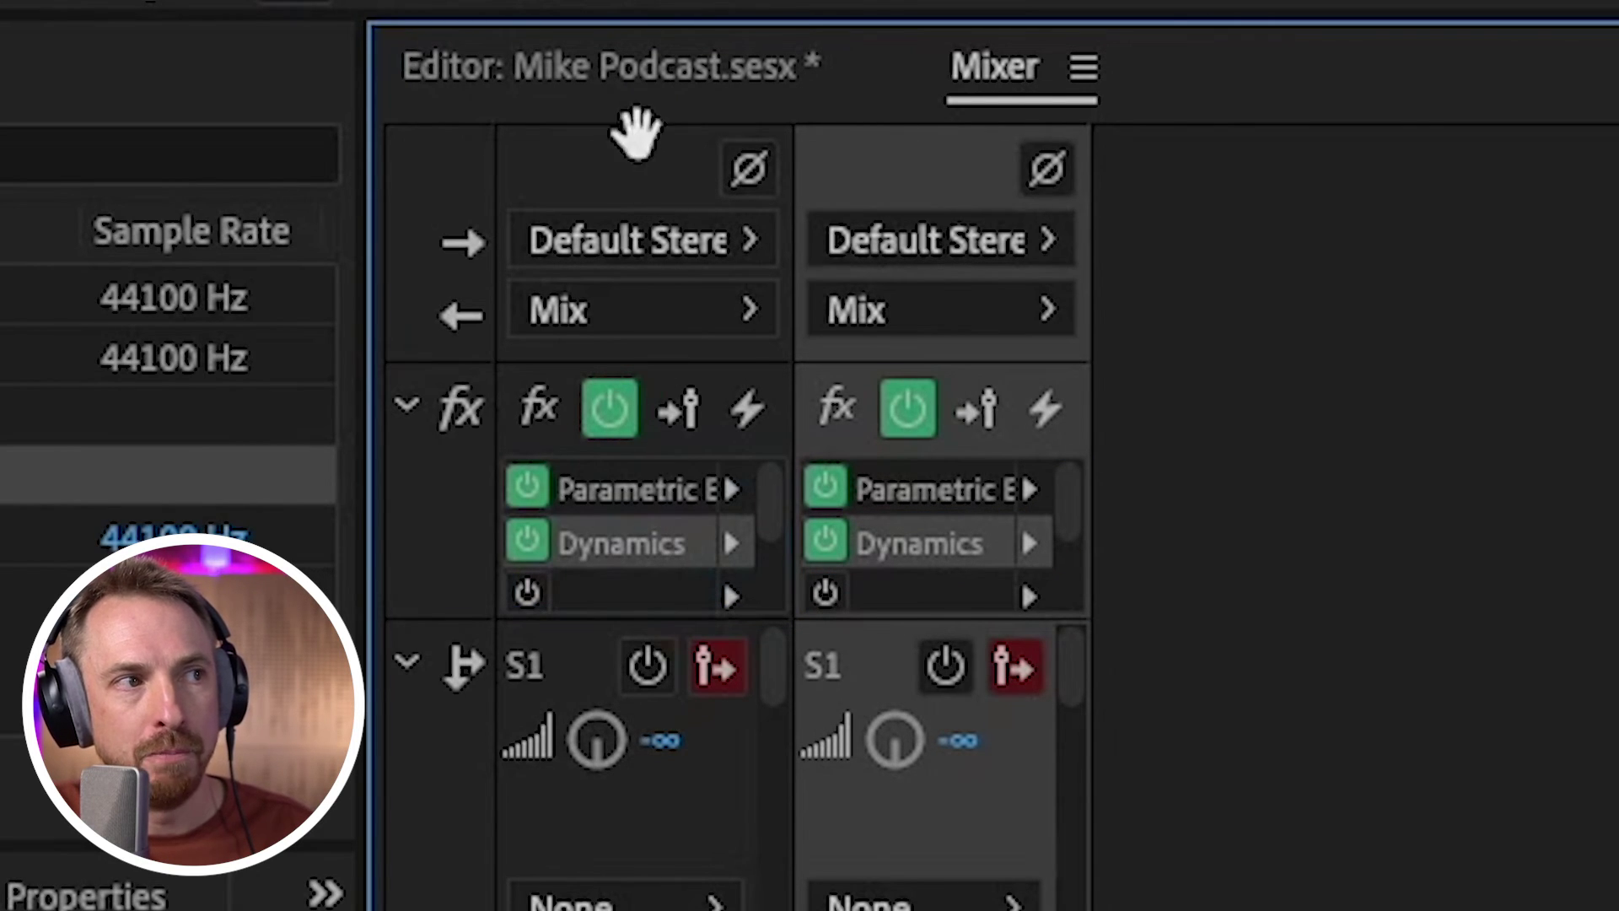
- Back in the Editor, check both tracks' effect chains to confirm the copies
click(626, 88)
click(681, 486)
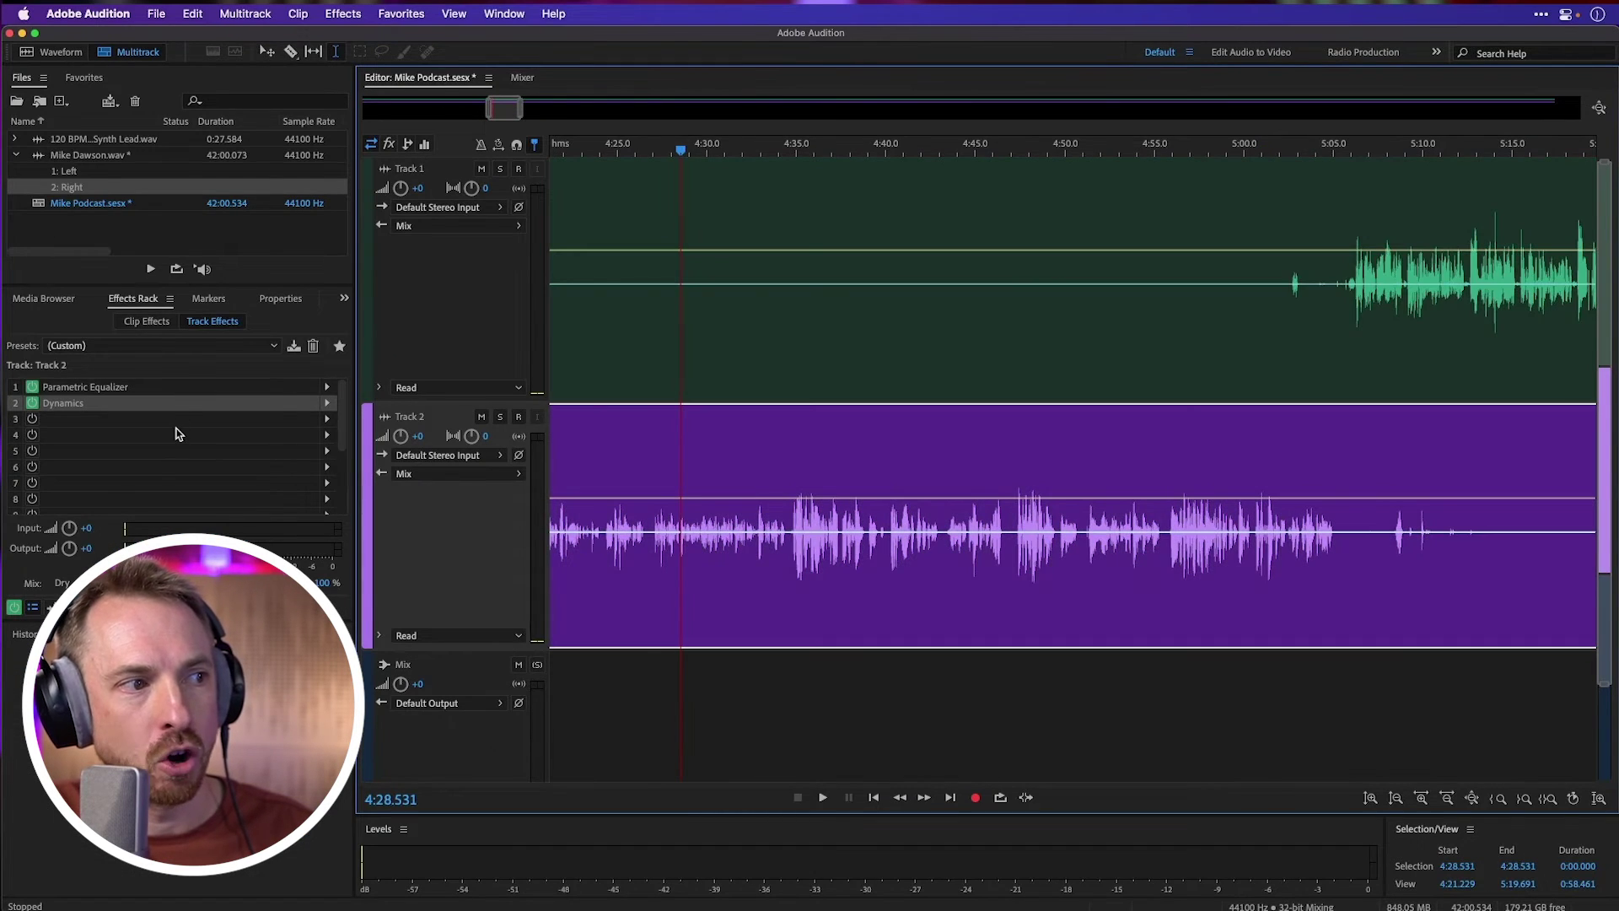
click(574, 335)
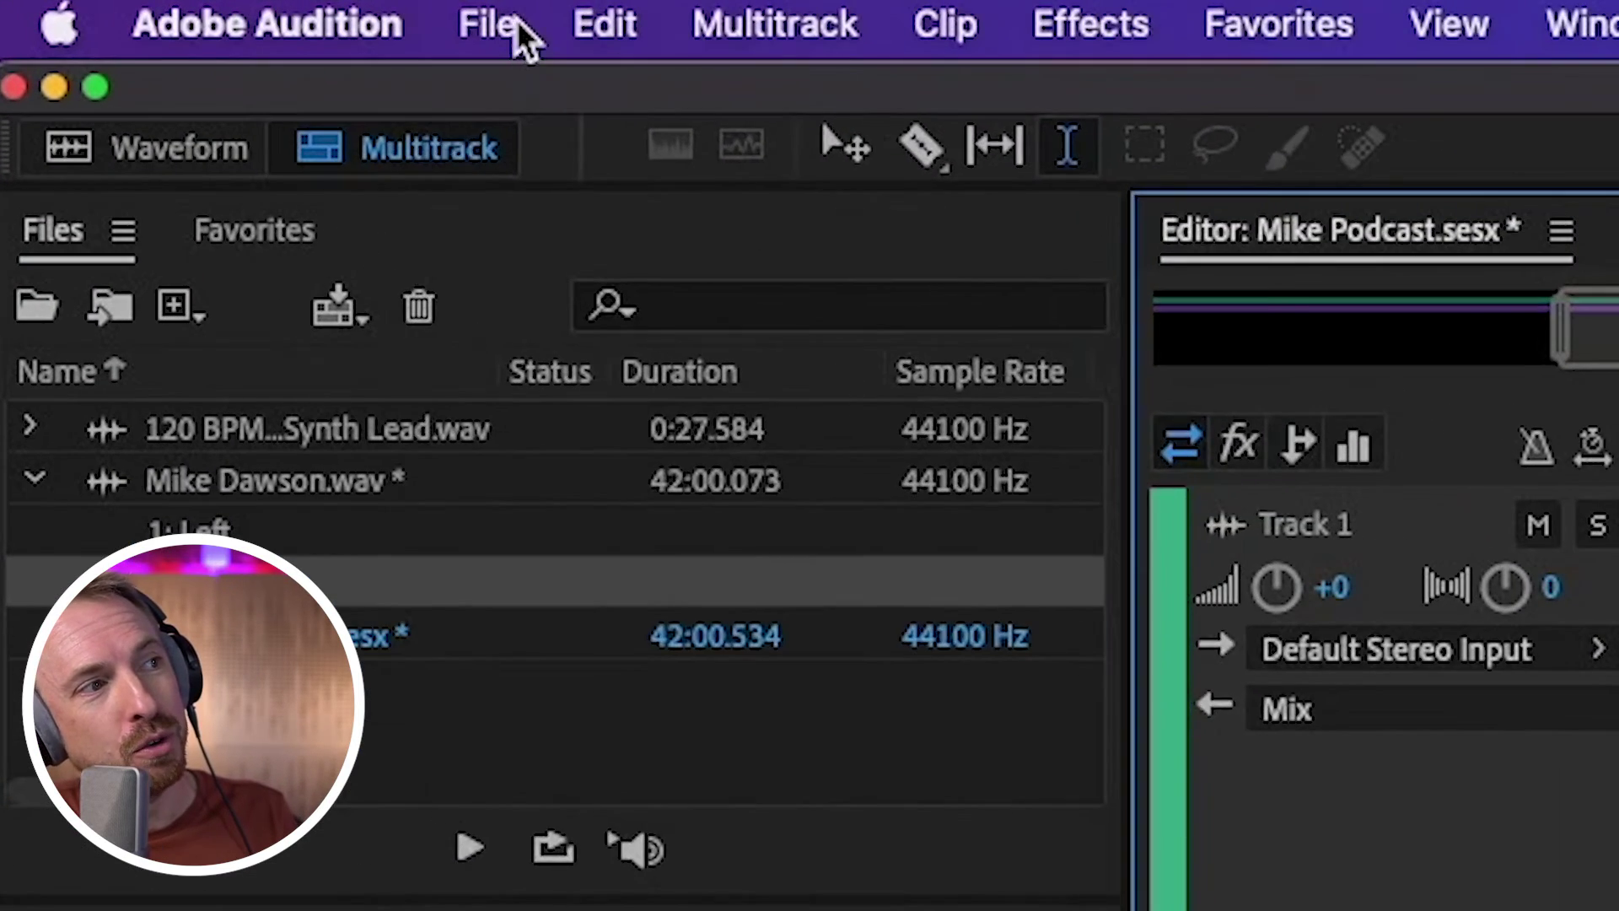
- Export the session as the template 'Mike Podcast Ep', declining to save the audio file
click(154, 15)
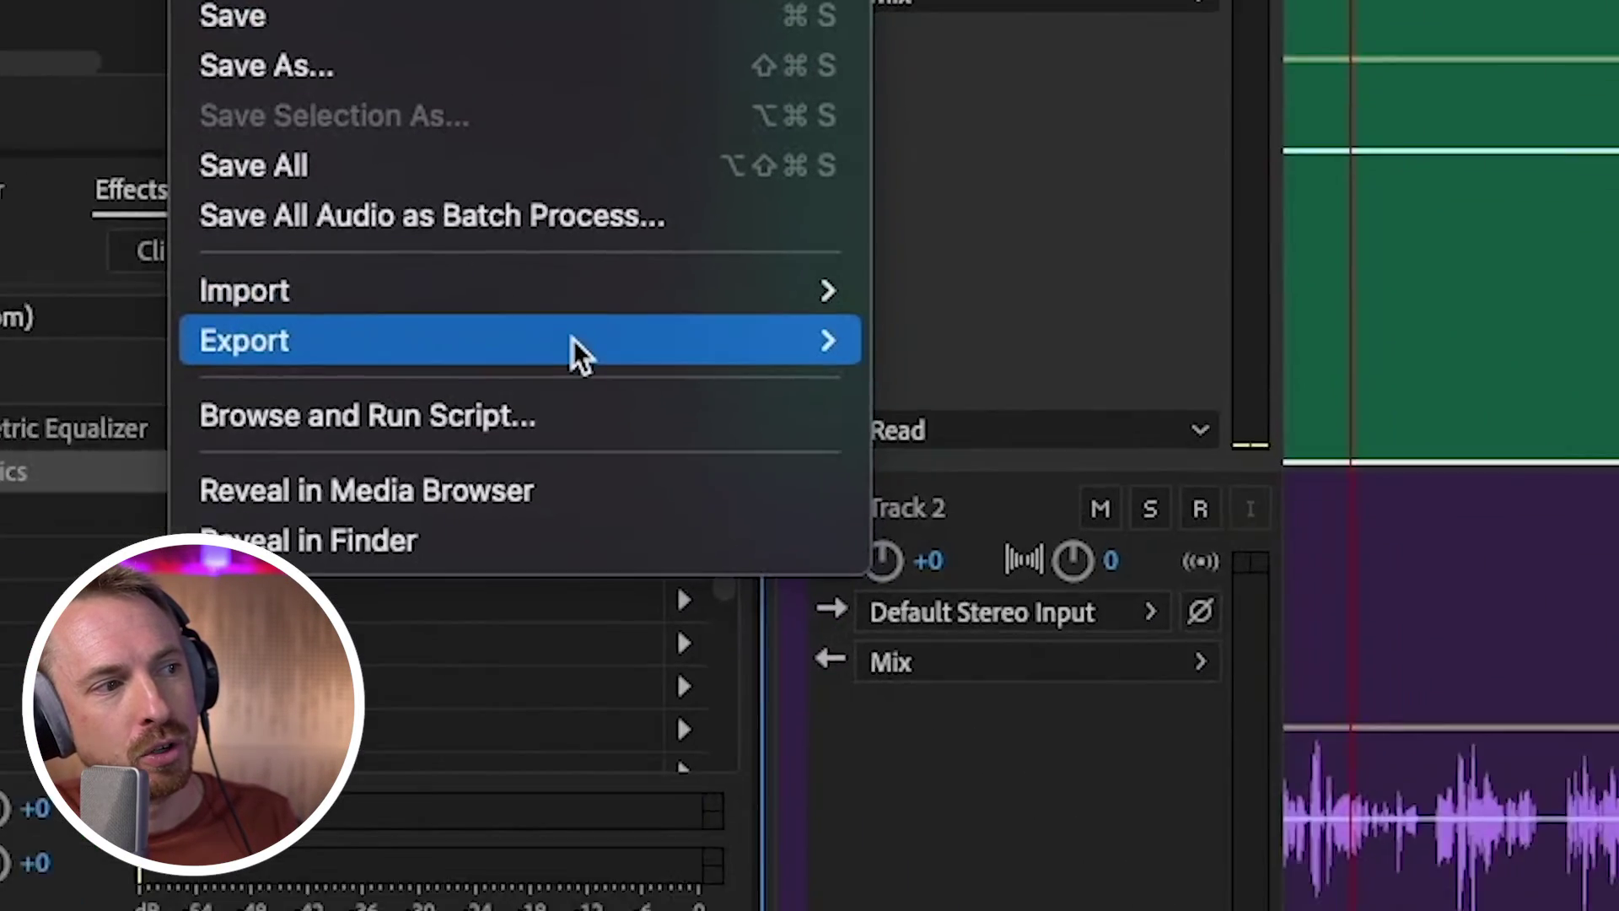
mouse_move(923, 910)
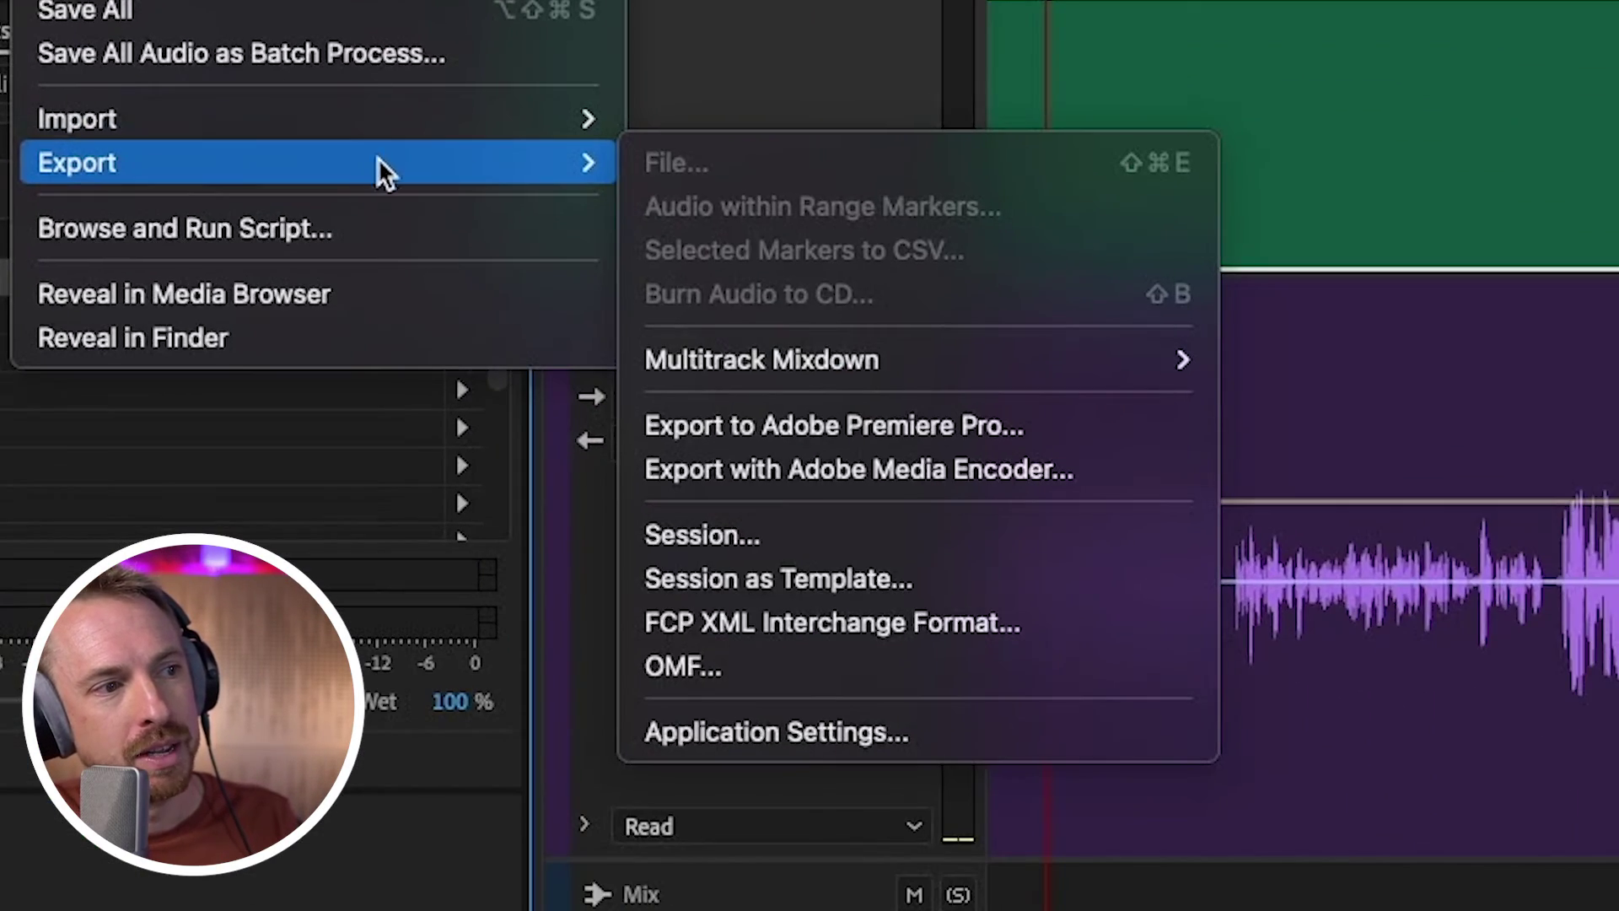
click(792, 571)
text(Mike Podcast Ep)
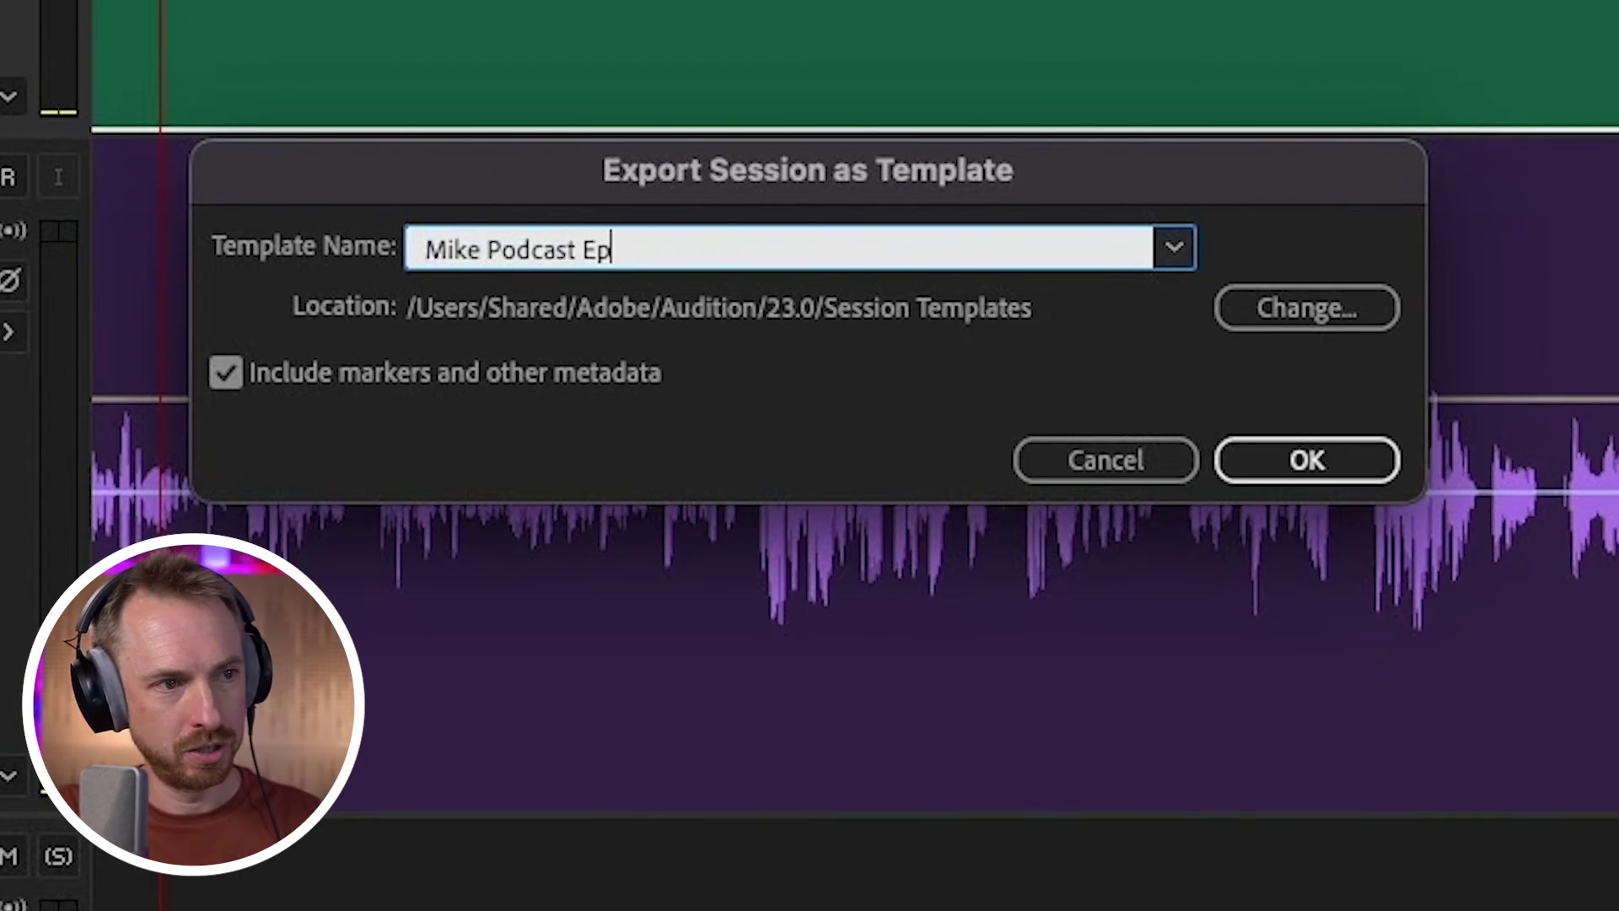
click(1254, 461)
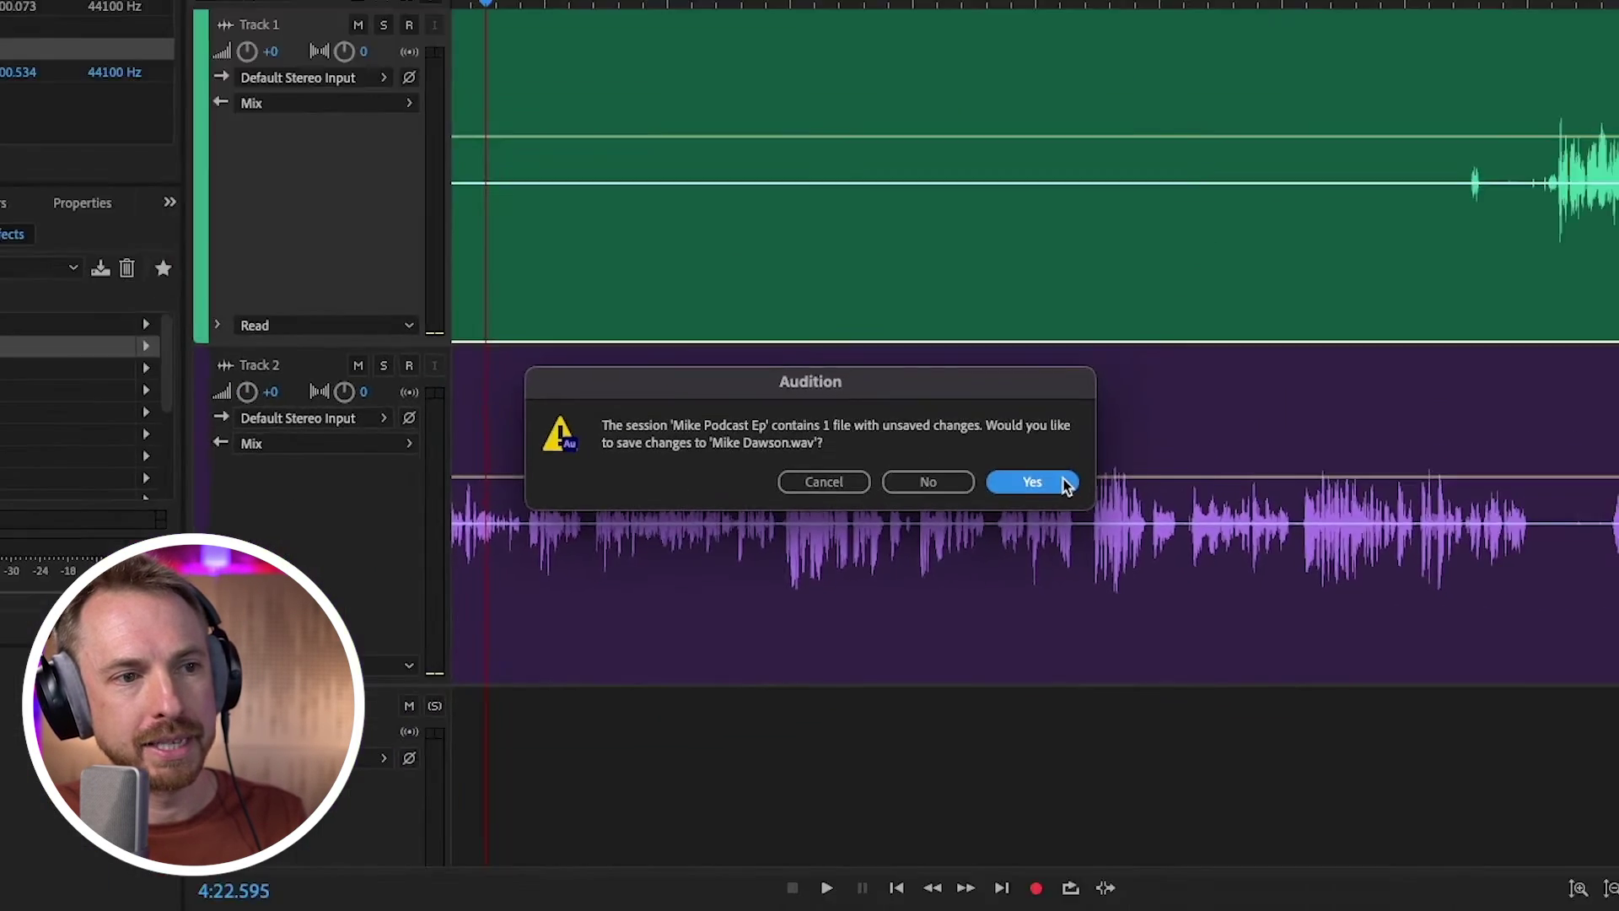
click(1065, 484)
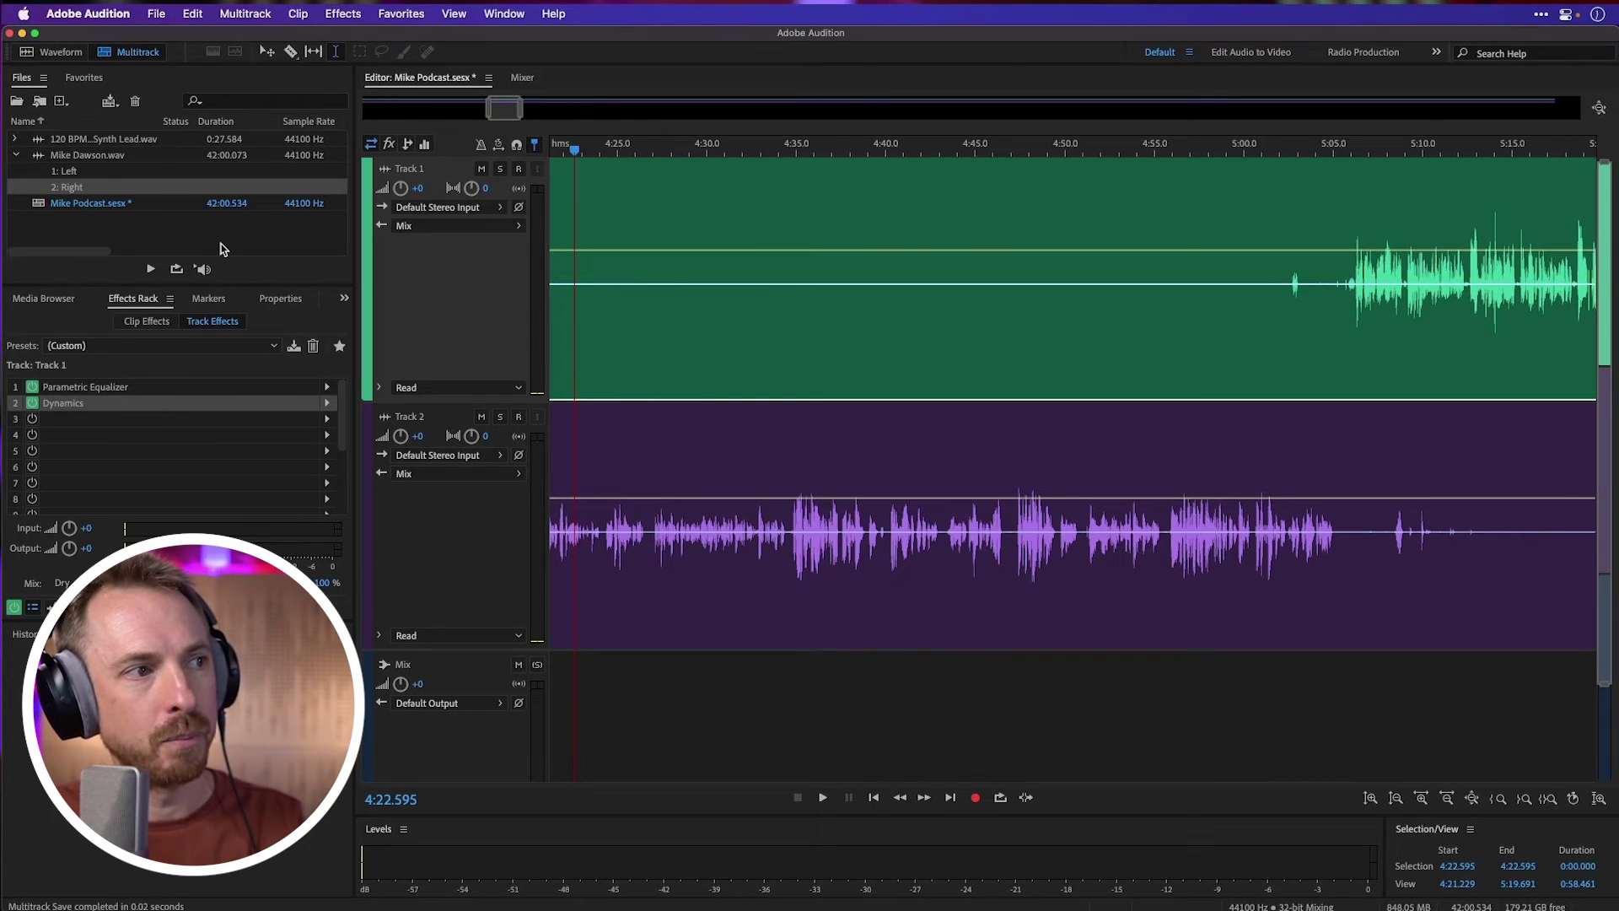
- Close the current session without saving changes
drag(224, 248, 66, 124)
key(Delete)
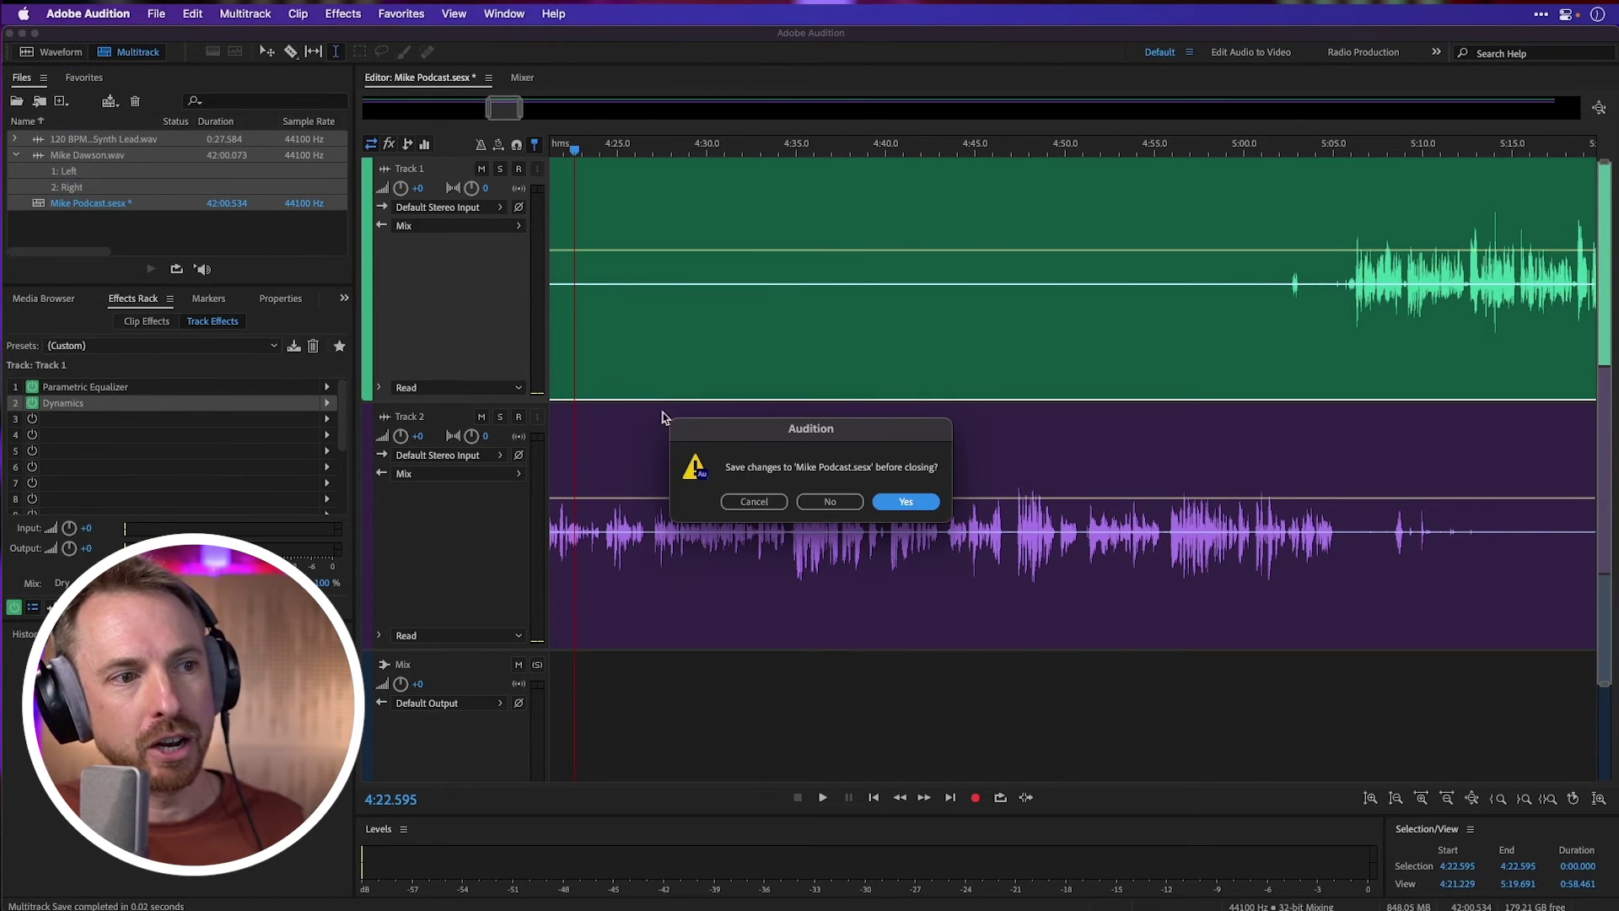
click(823, 504)
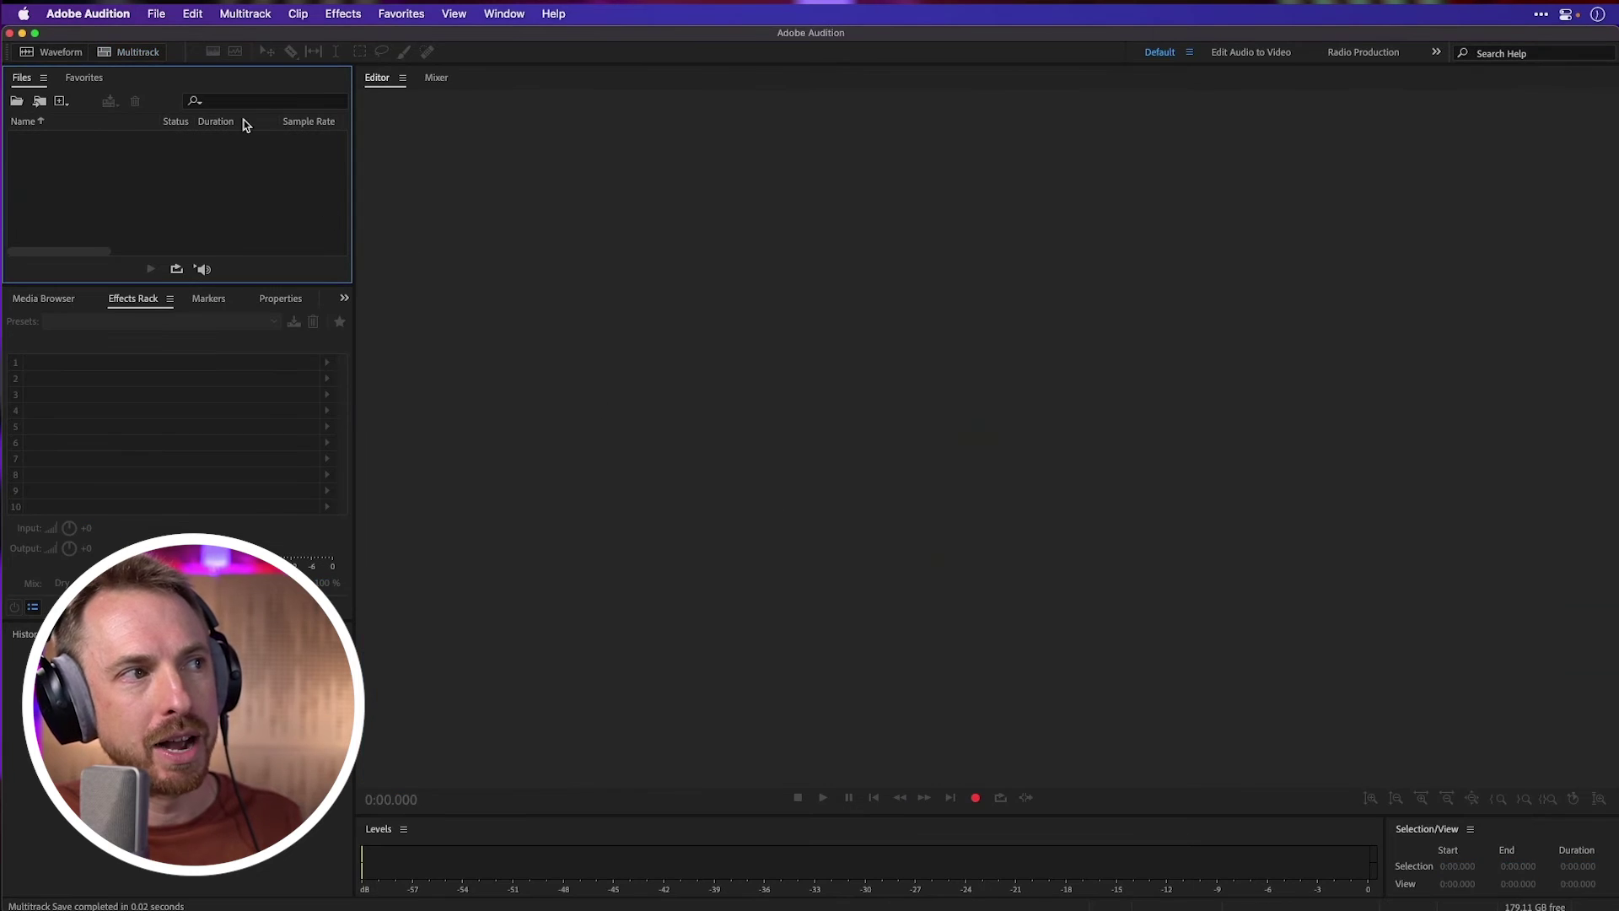
- Create a new multitrack session based on the podcast template
click(156, 13)
mouse_move(313, 37)
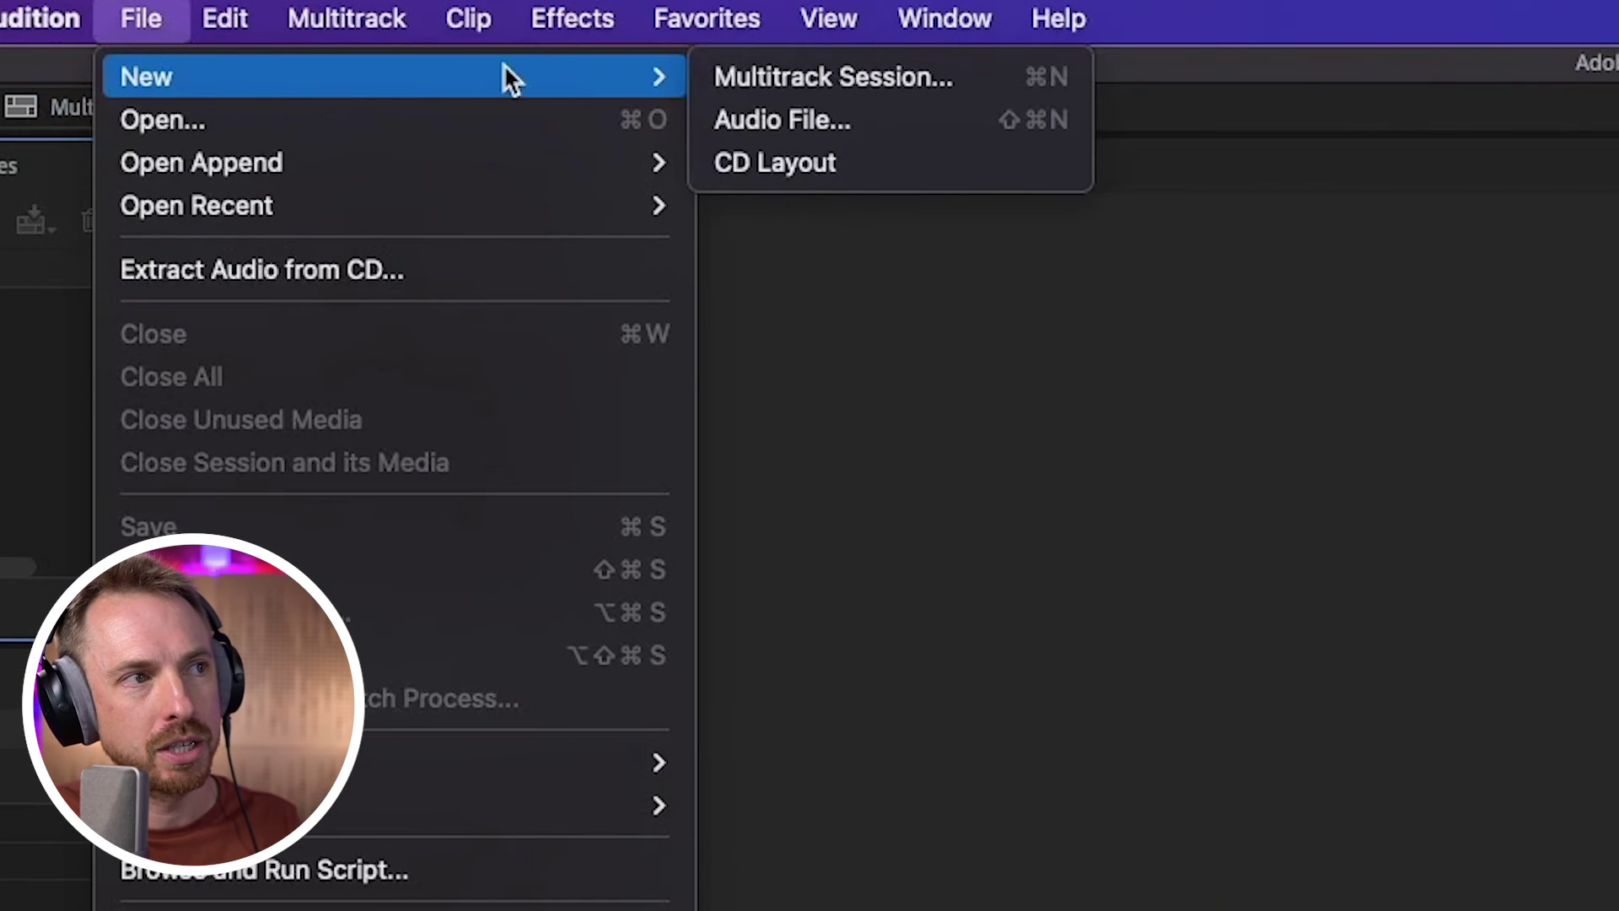
click(707, 72)
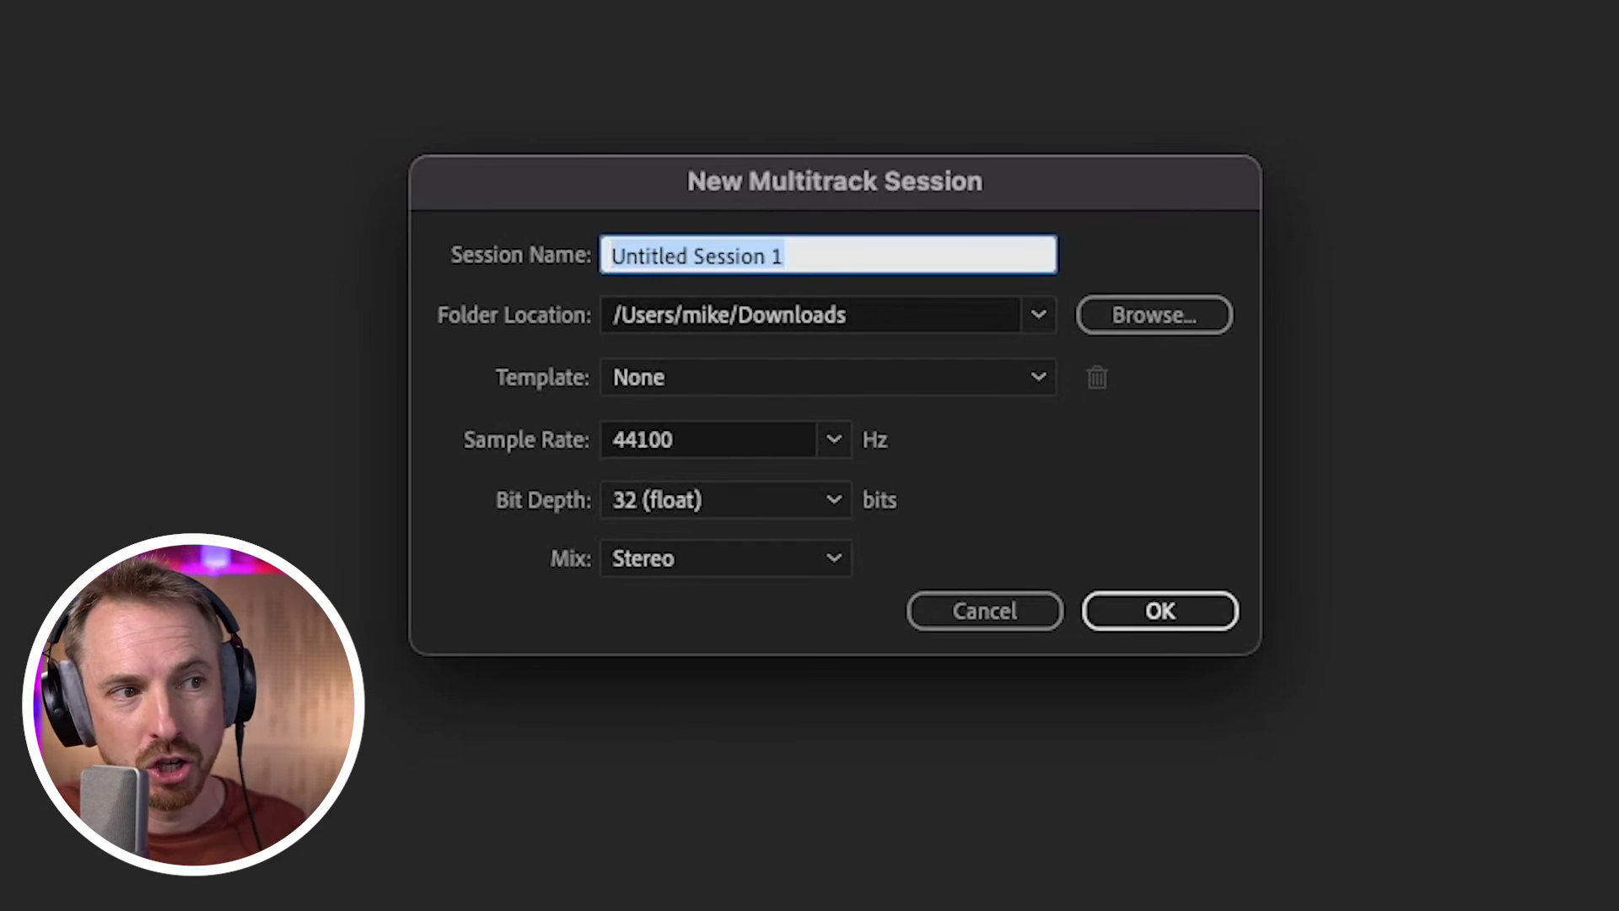
click(710, 377)
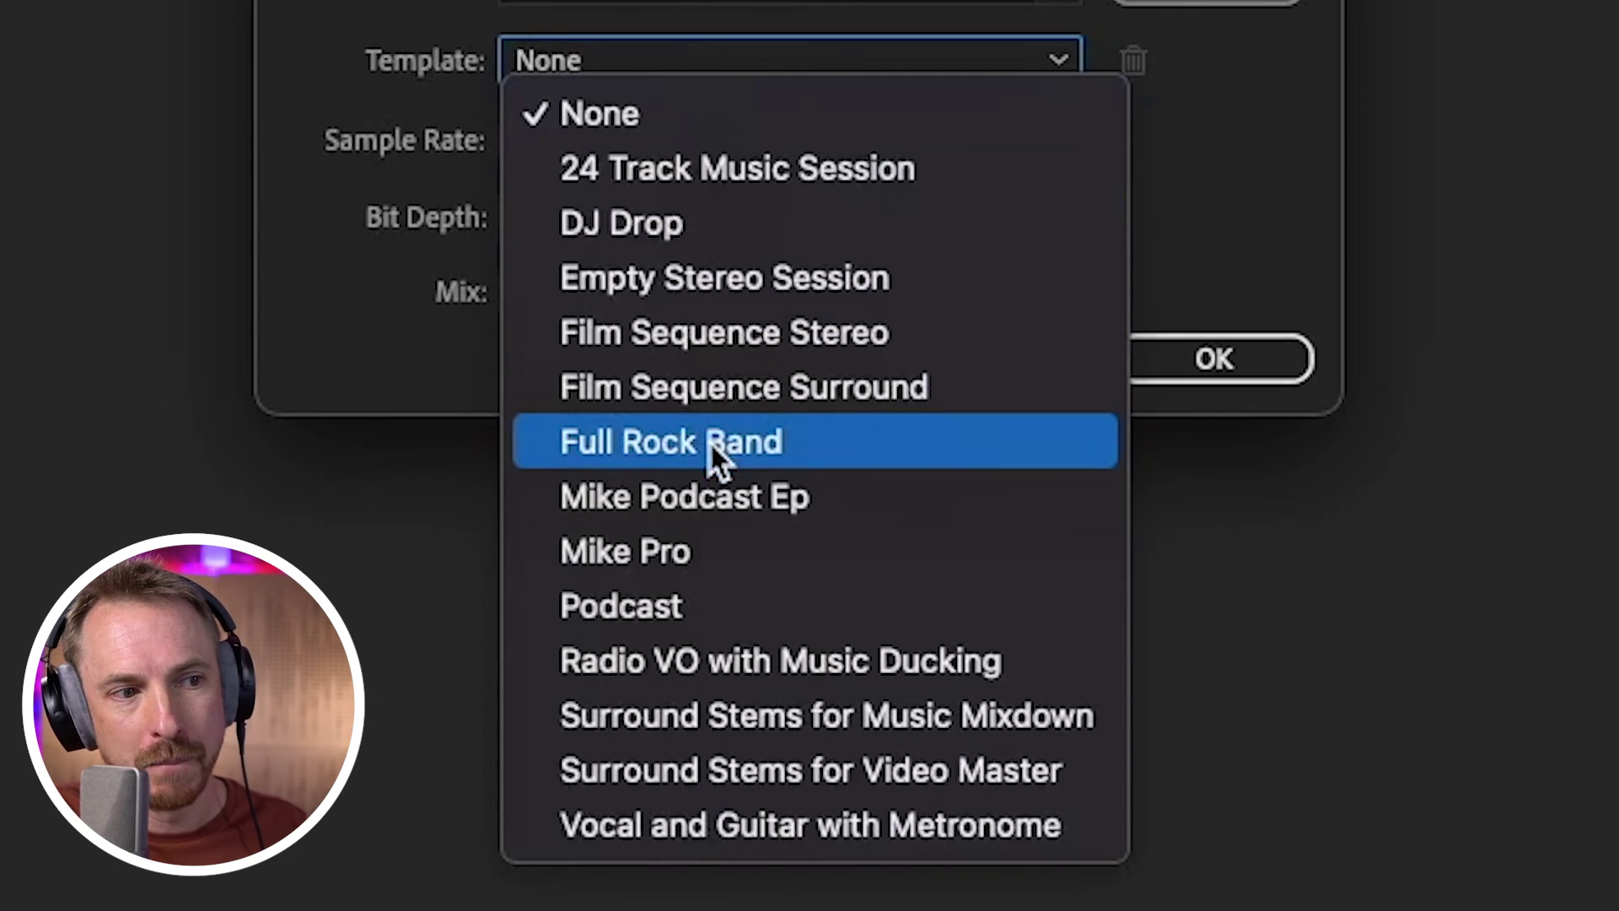
click(723, 493)
click(1215, 358)
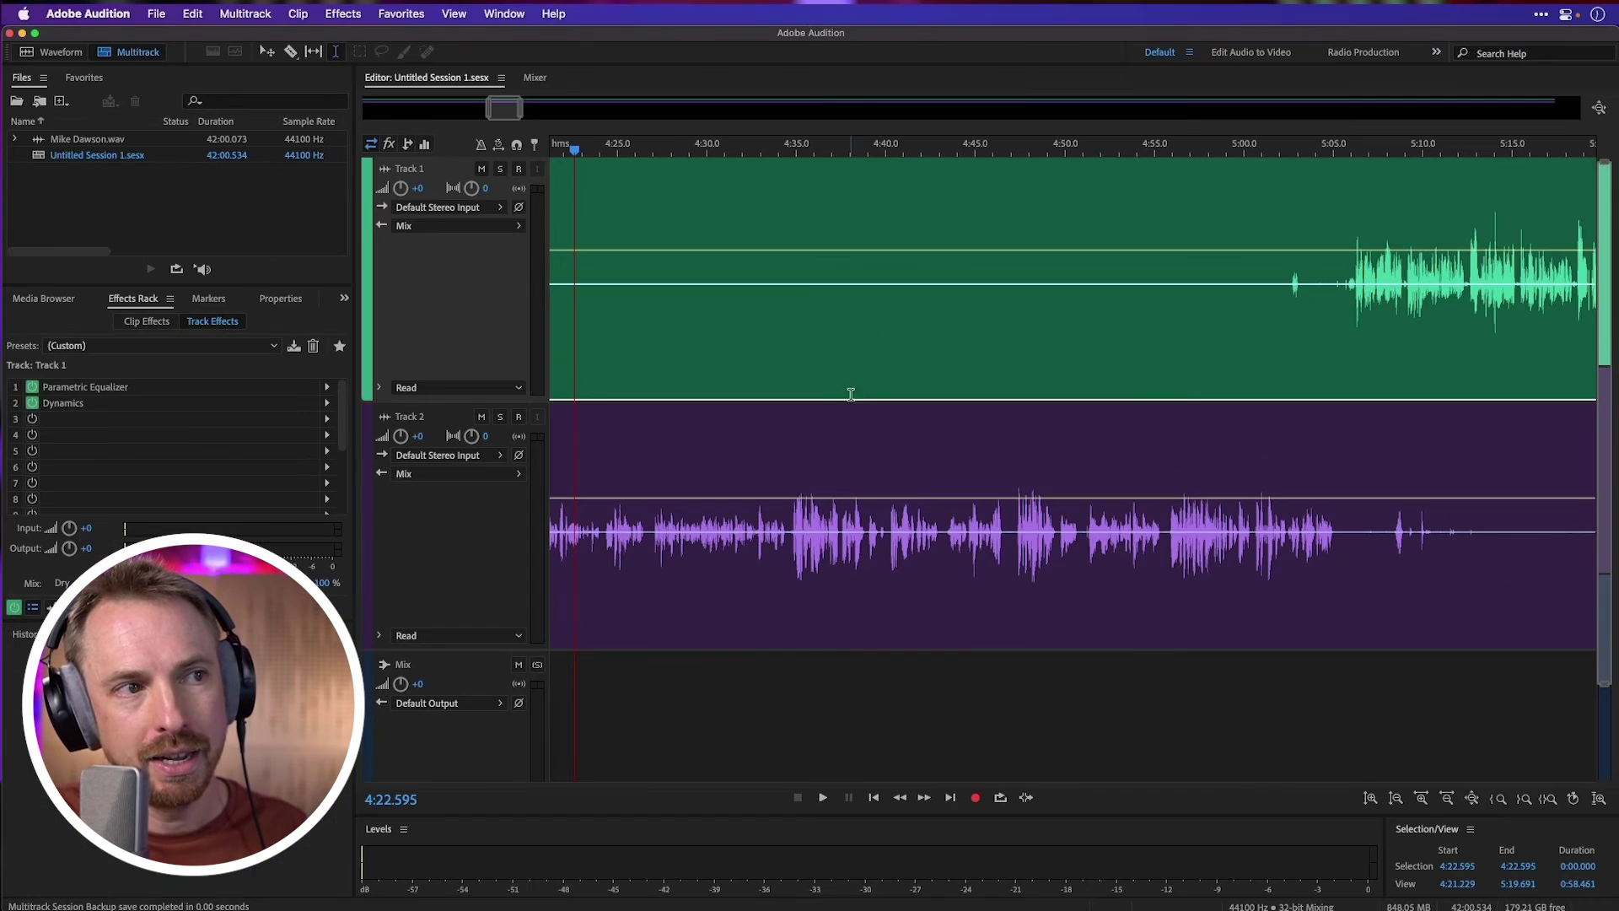
- Zoom out, select the full time range on both tracks, and delete all clips
key(backslash)
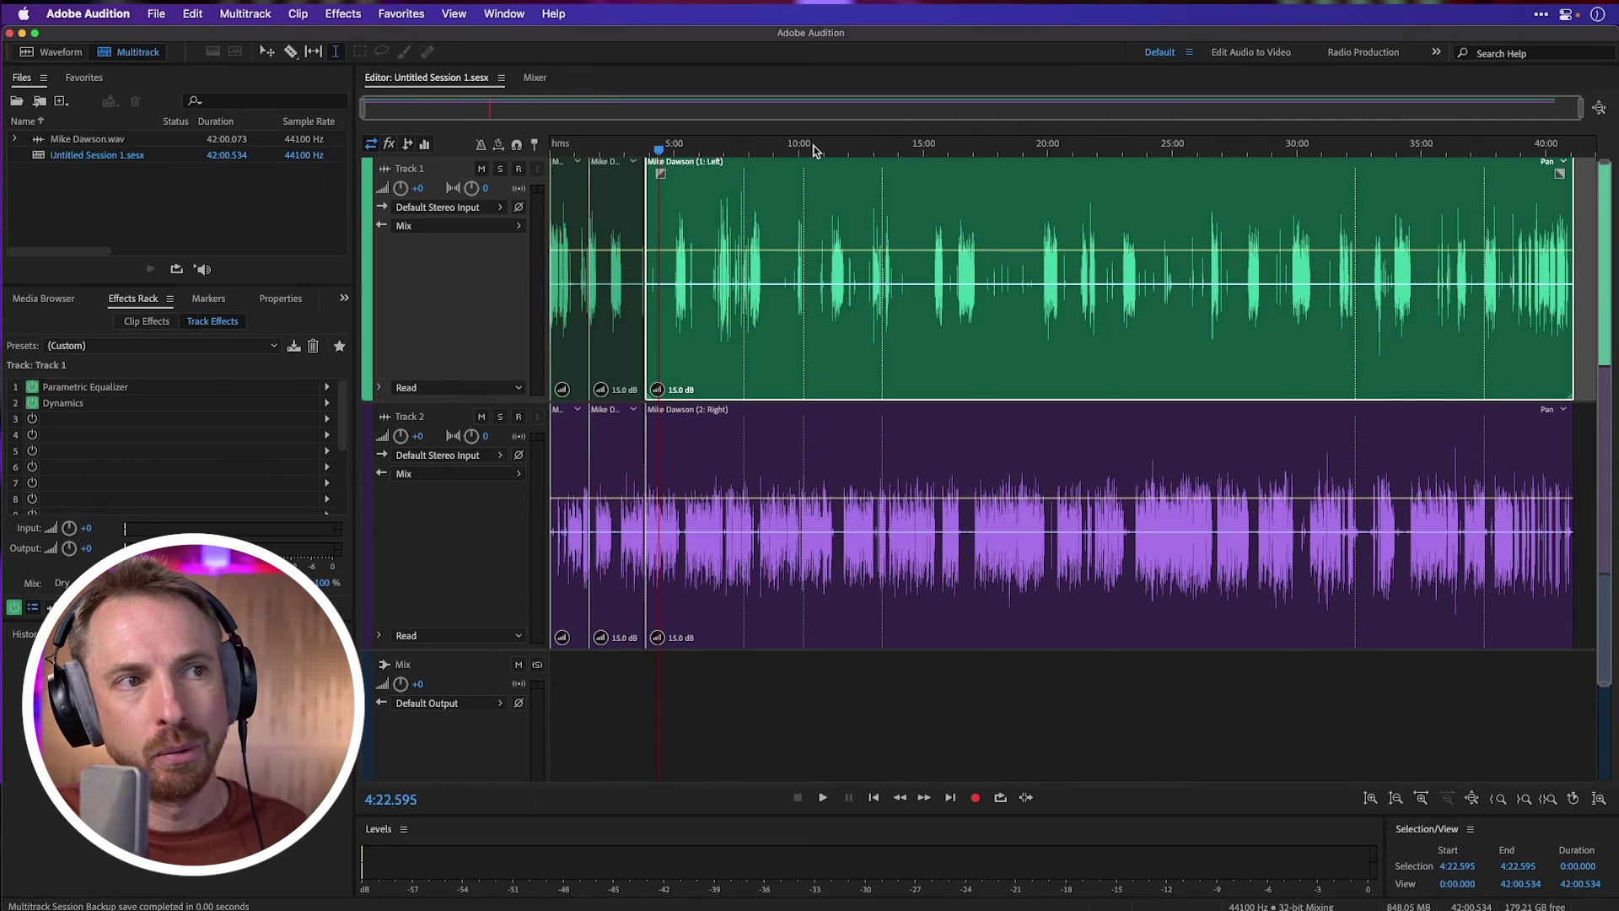
click(696, 433)
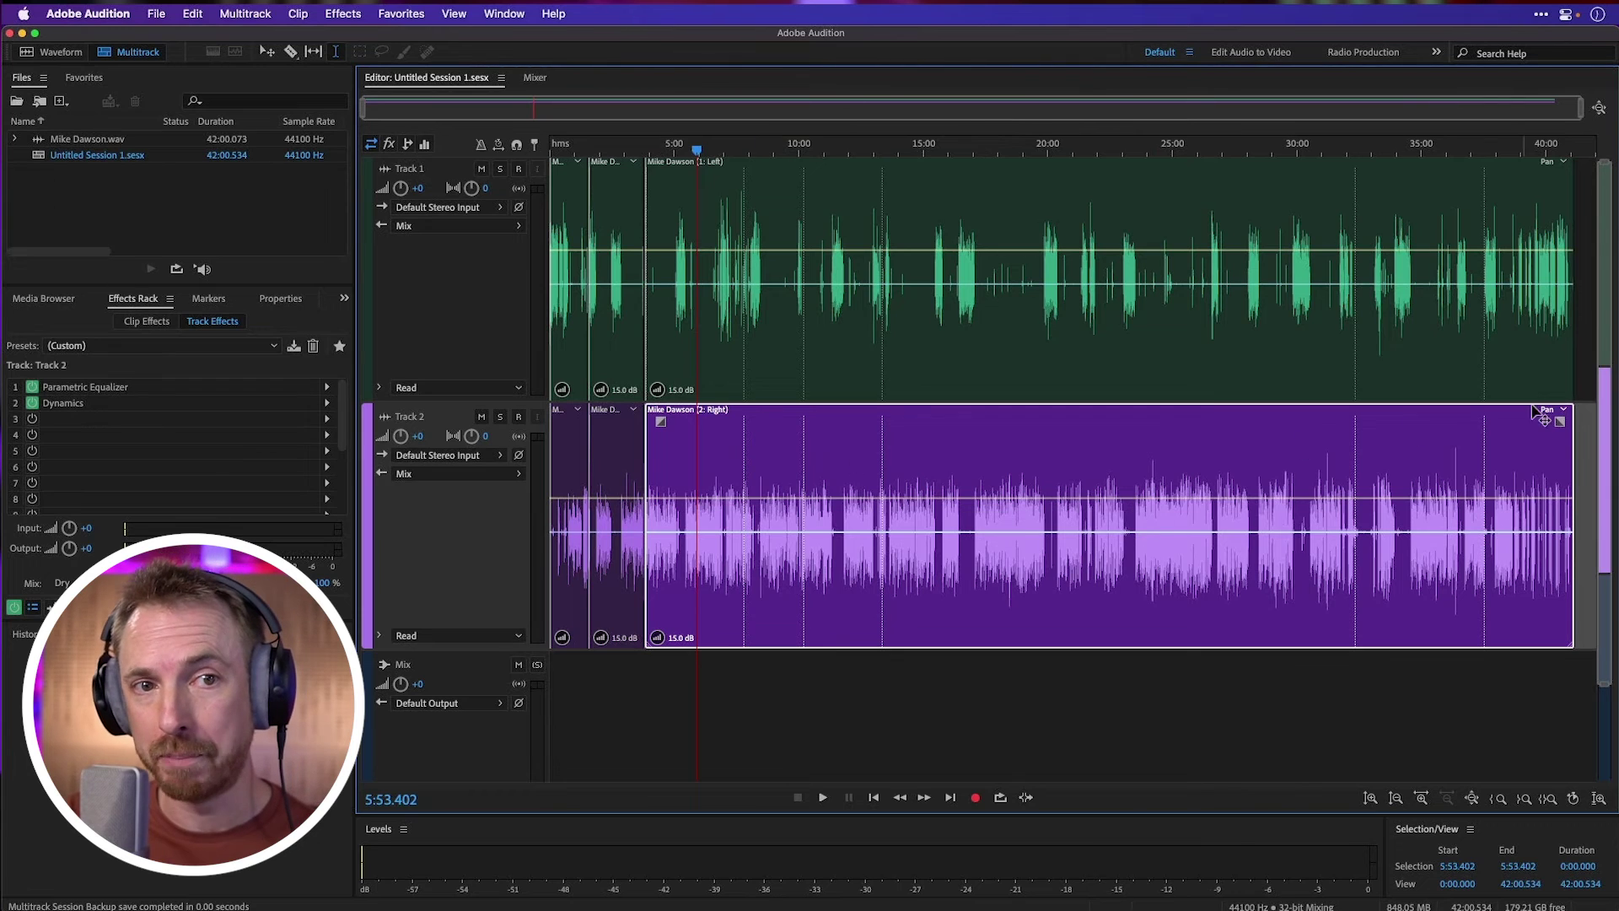
drag(1579, 426, 510, 189)
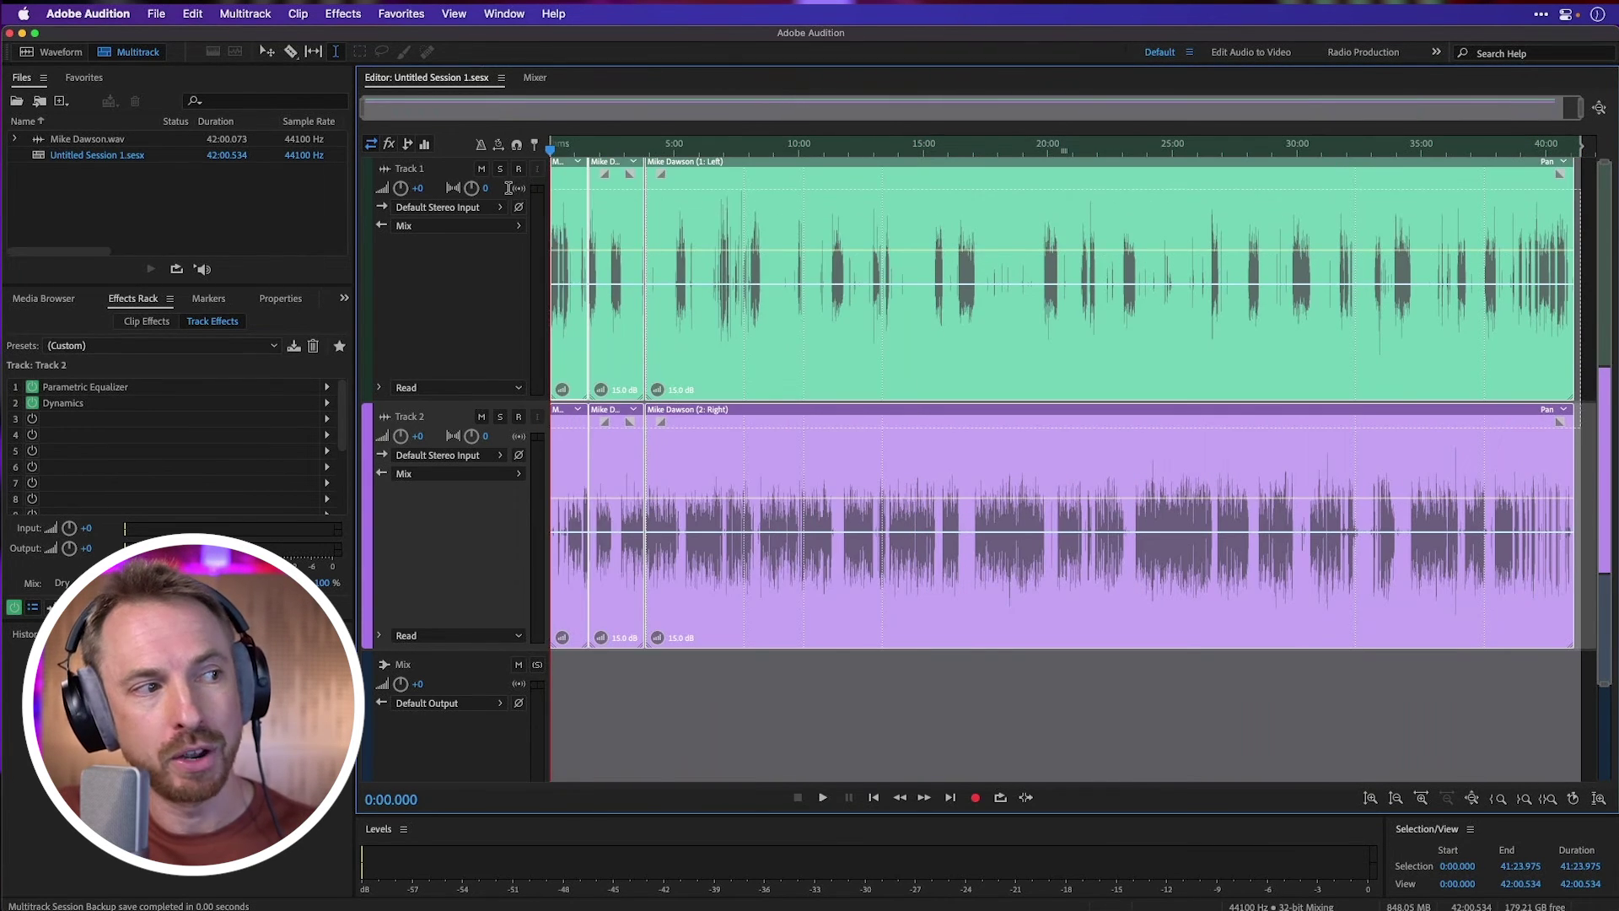
key(Delete)
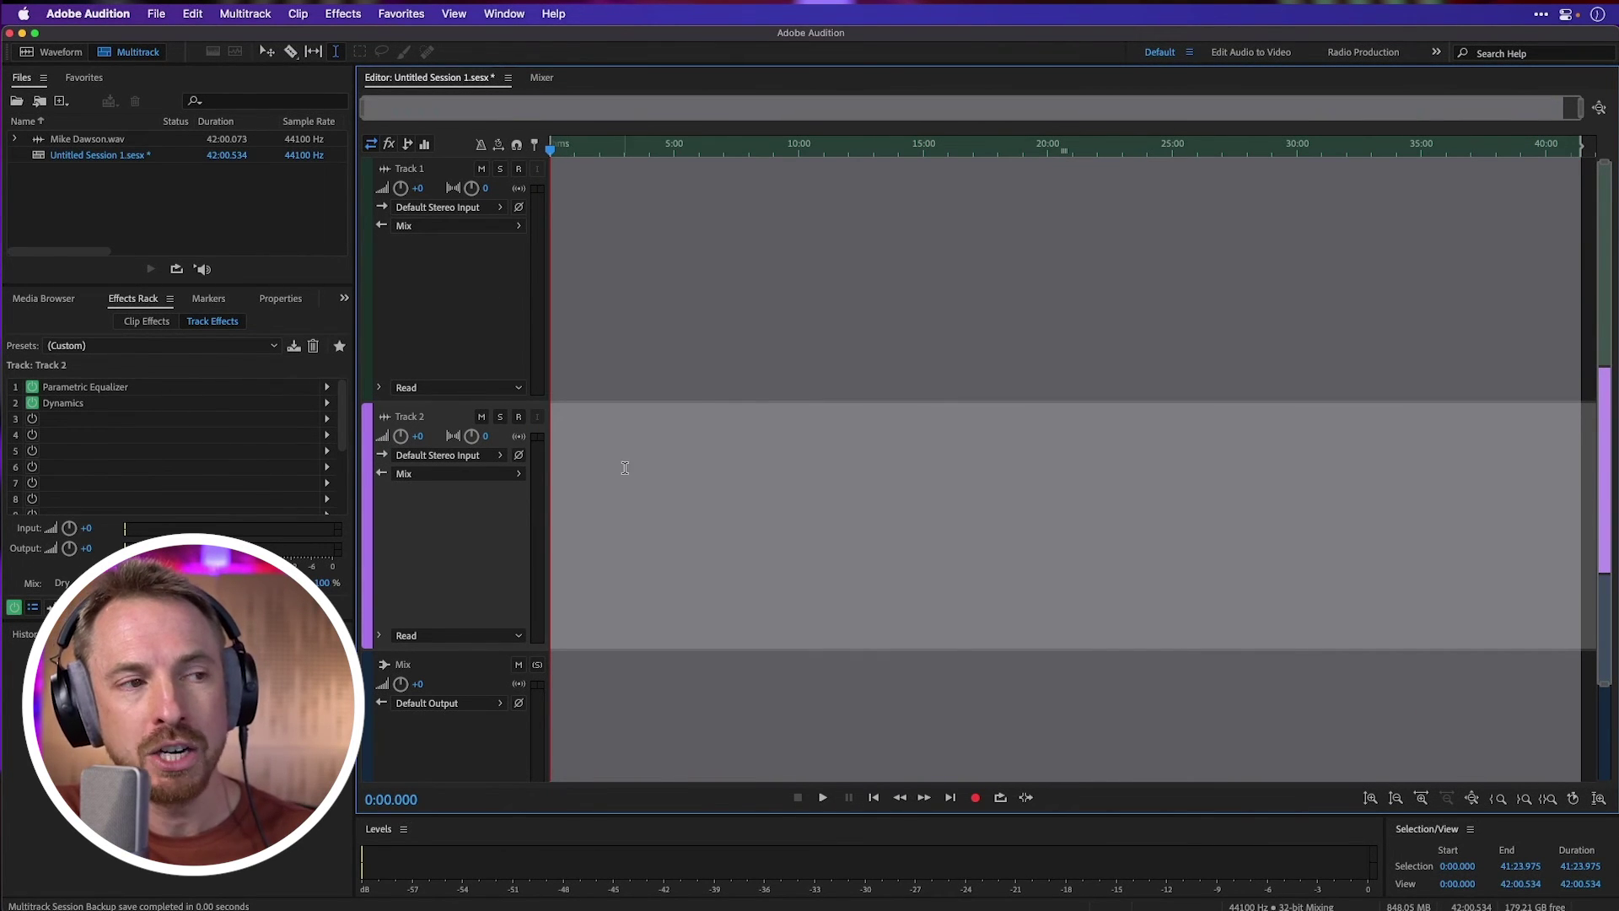
click(558, 294)
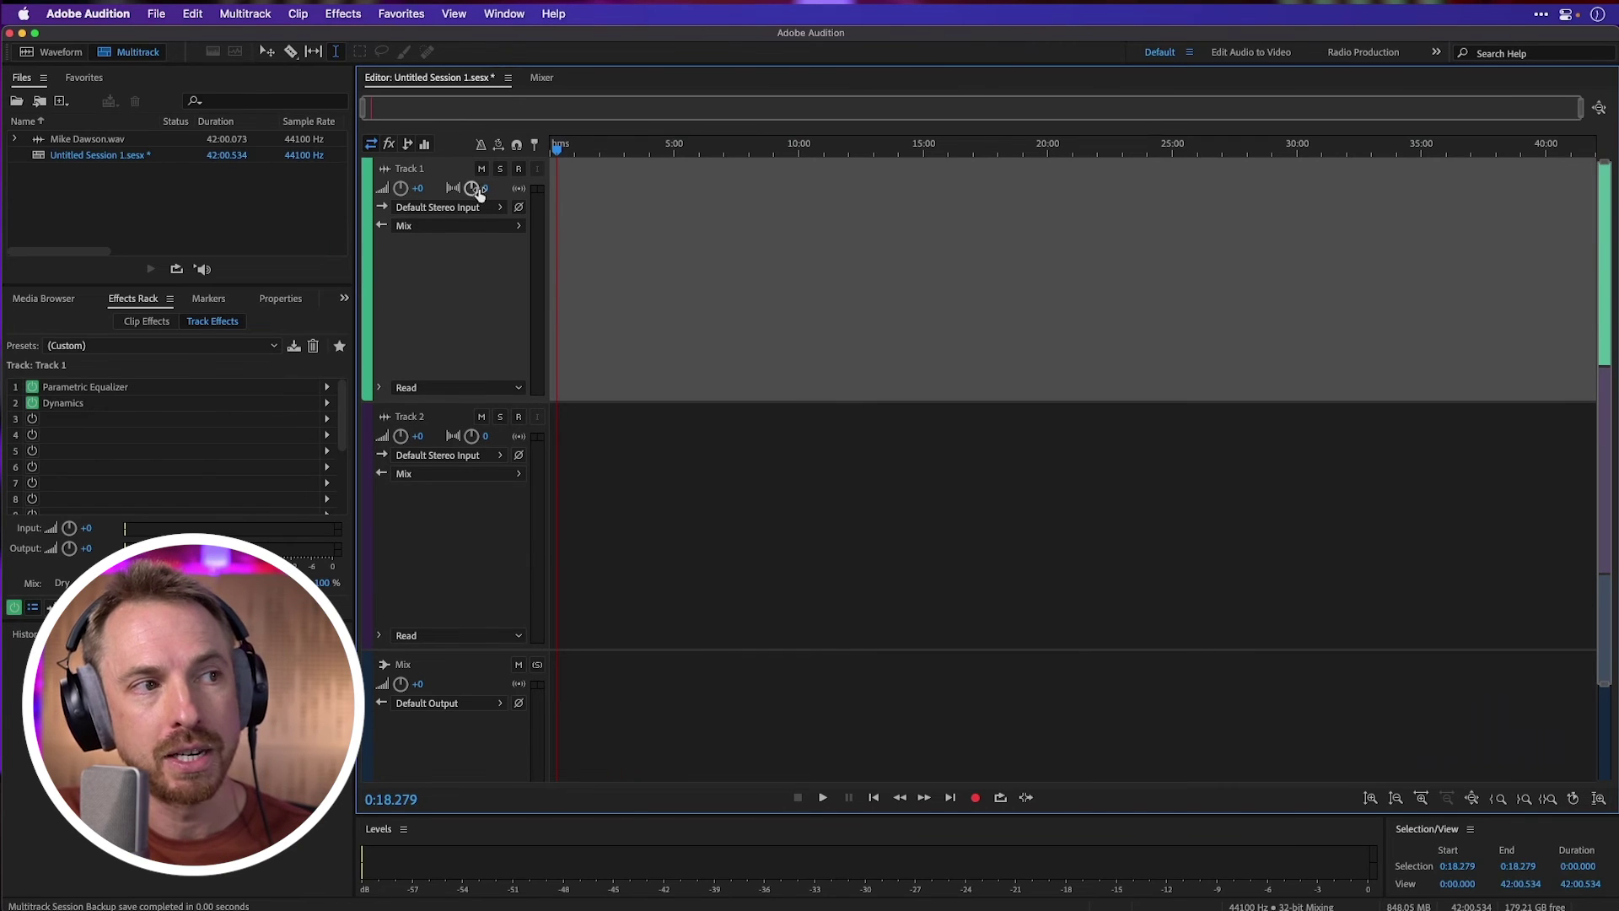
- Arm Track 1 and record a two-second test take, Track 1_001, near 0:18
click(520, 169)
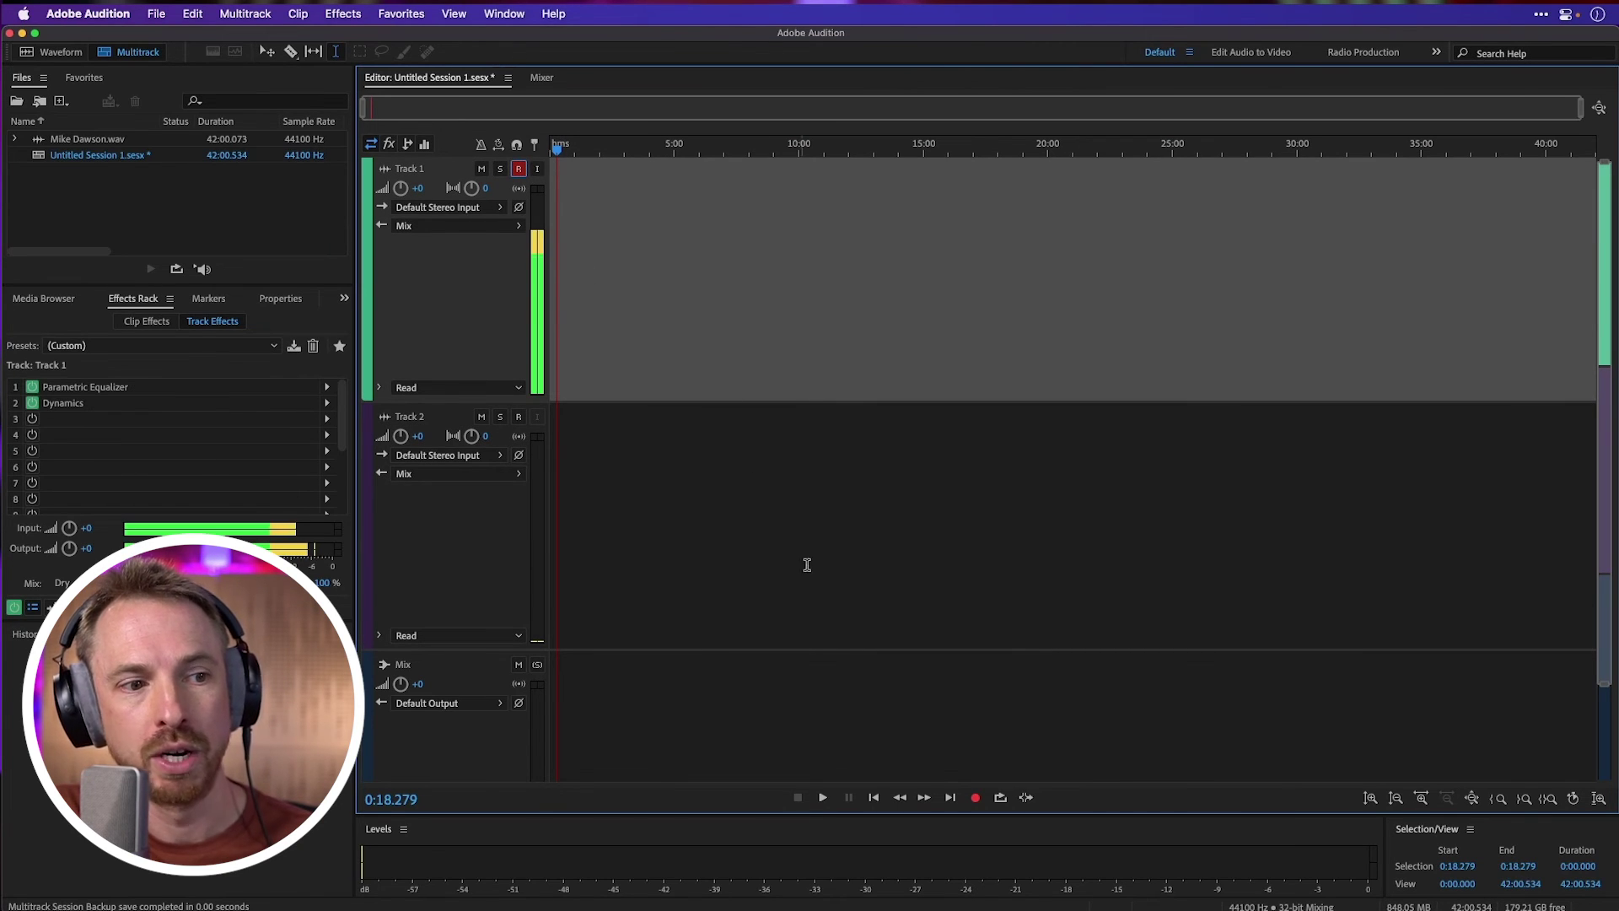
click(975, 797)
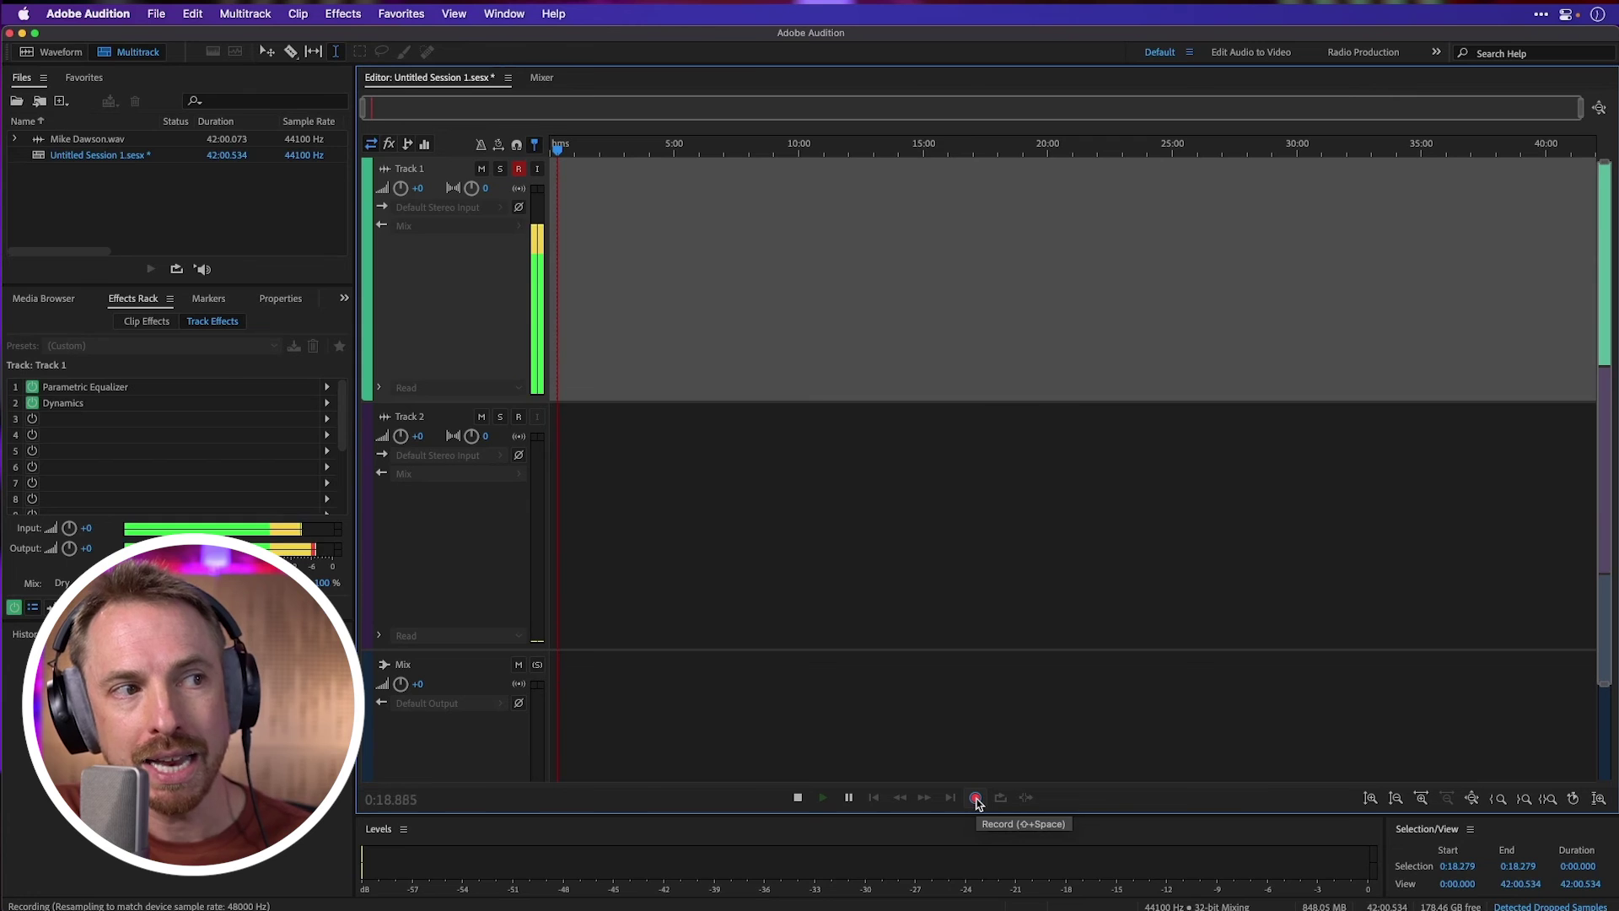
key(space)
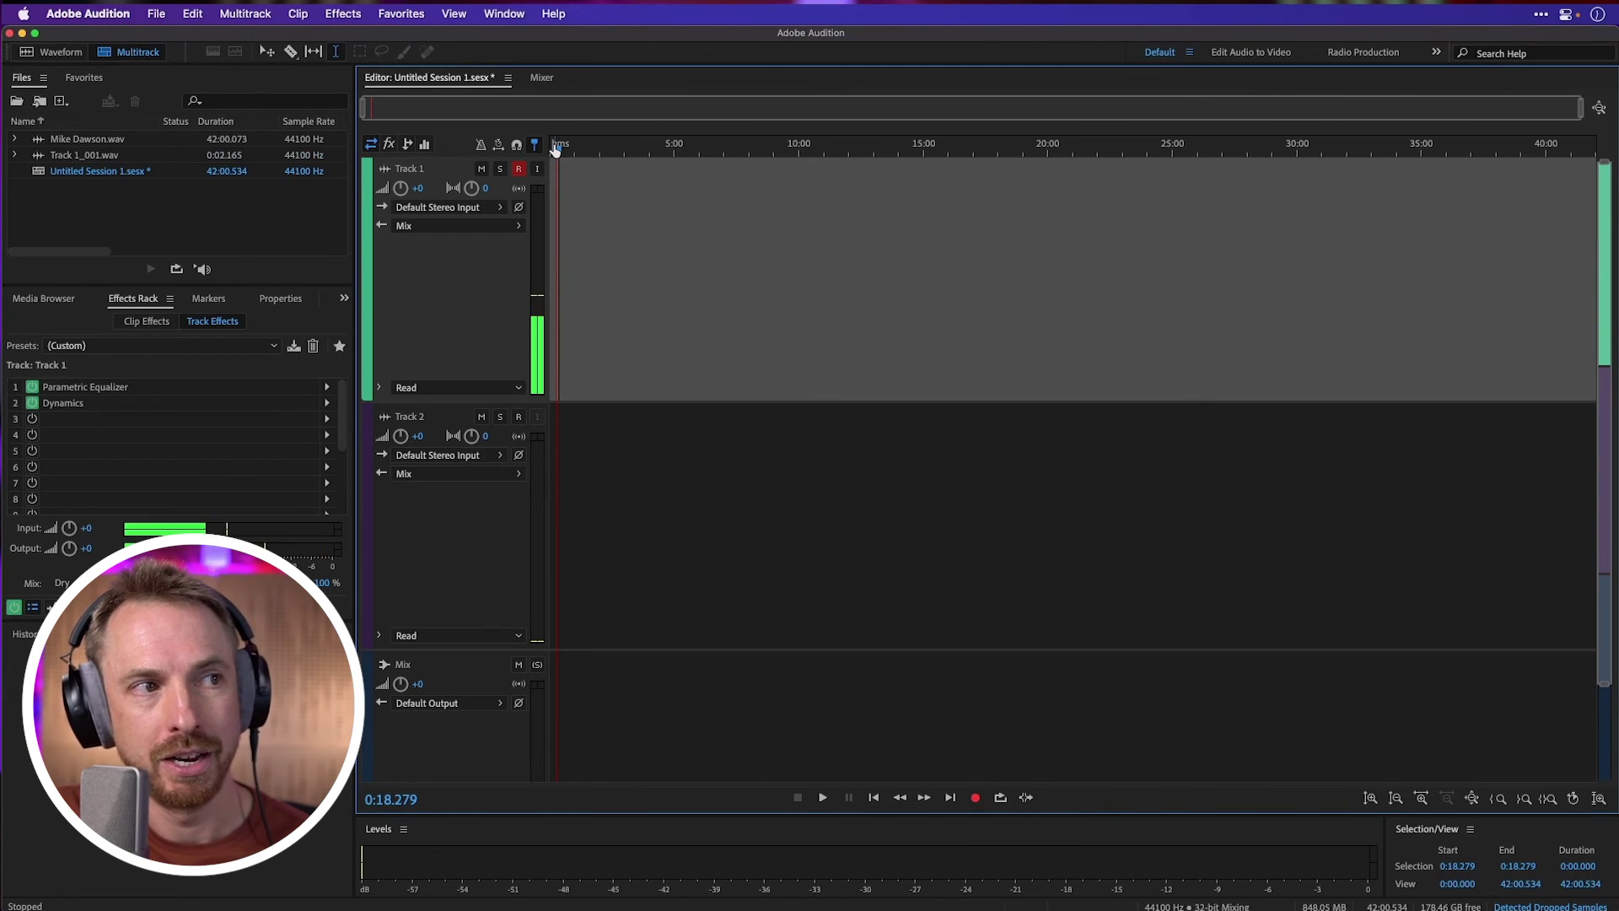
scroll(556, 146, up, 10)
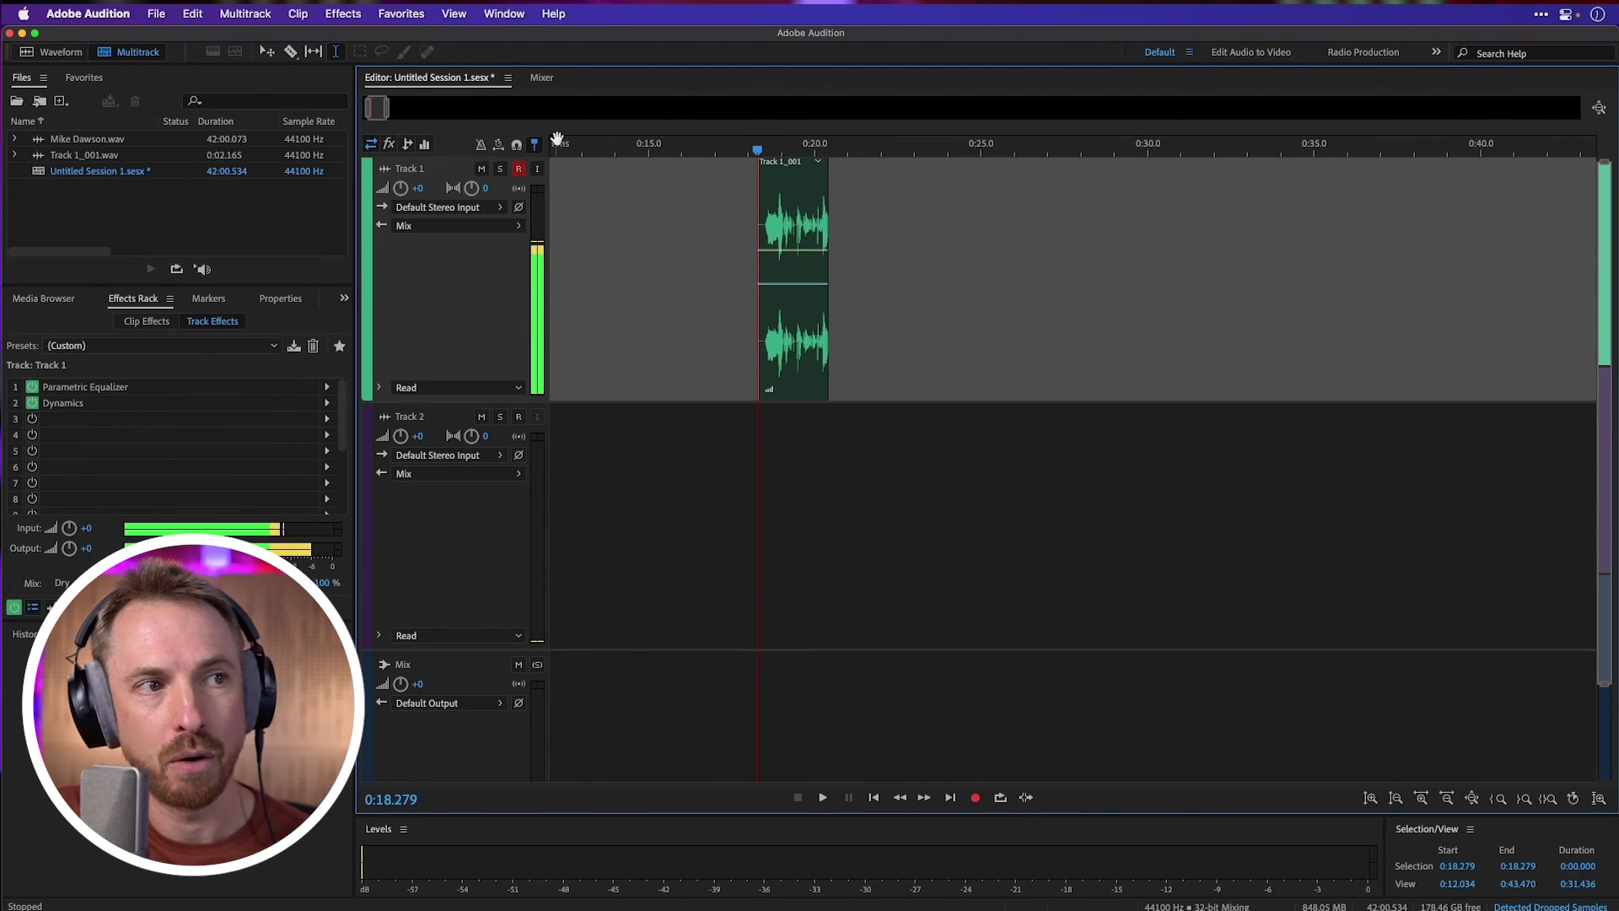